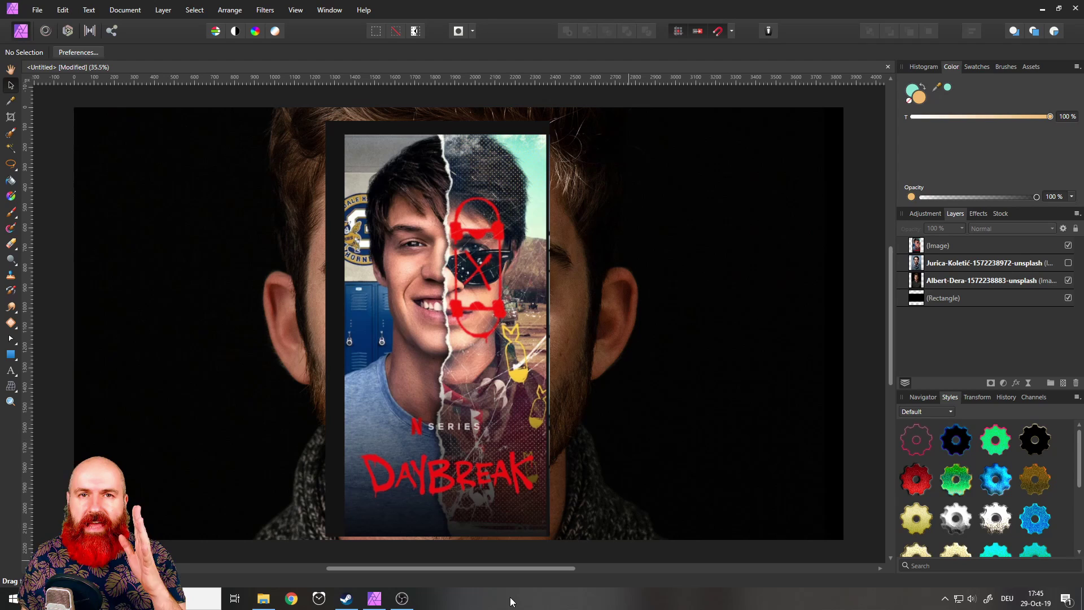
- Move the Daybreak reference poster to the canvas's left edge and scale it down proportionally
click(482, 313)
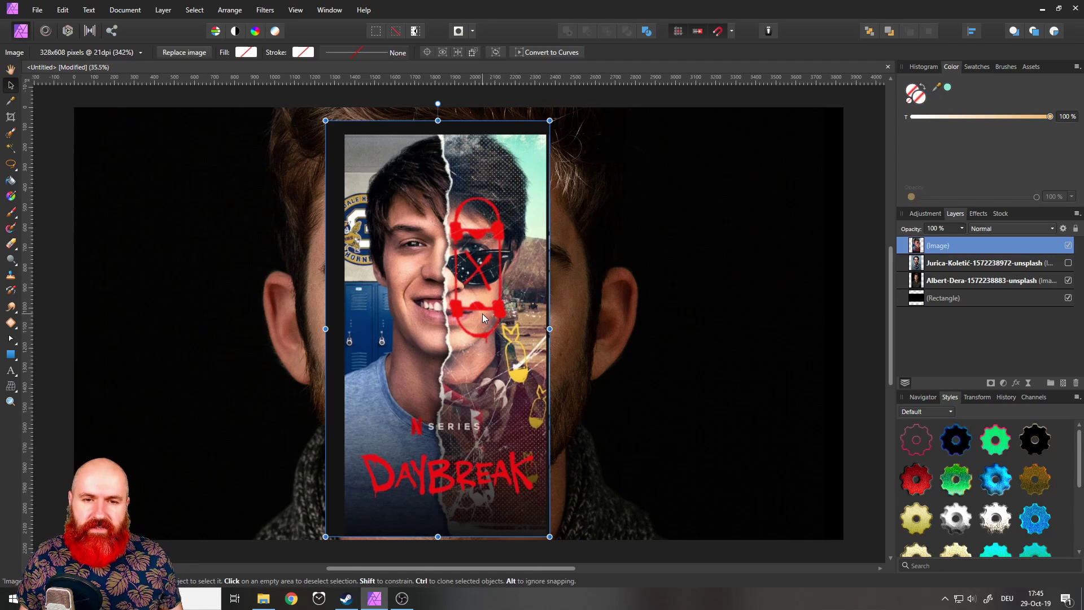
drag(494, 308, 239, 302)
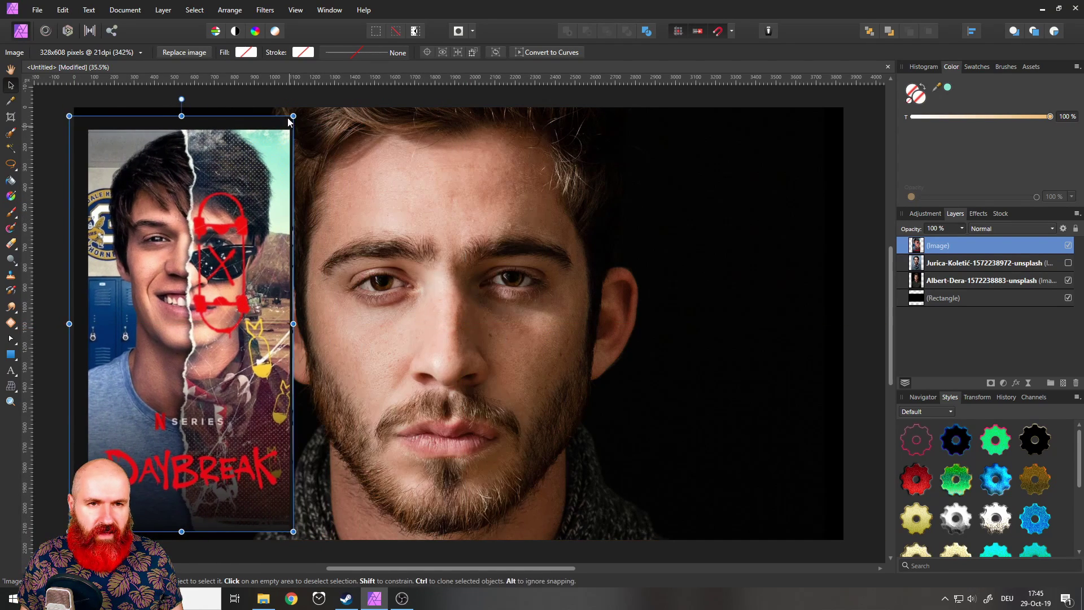
drag(293, 115, 228, 235)
drag(202, 278, 214, 228)
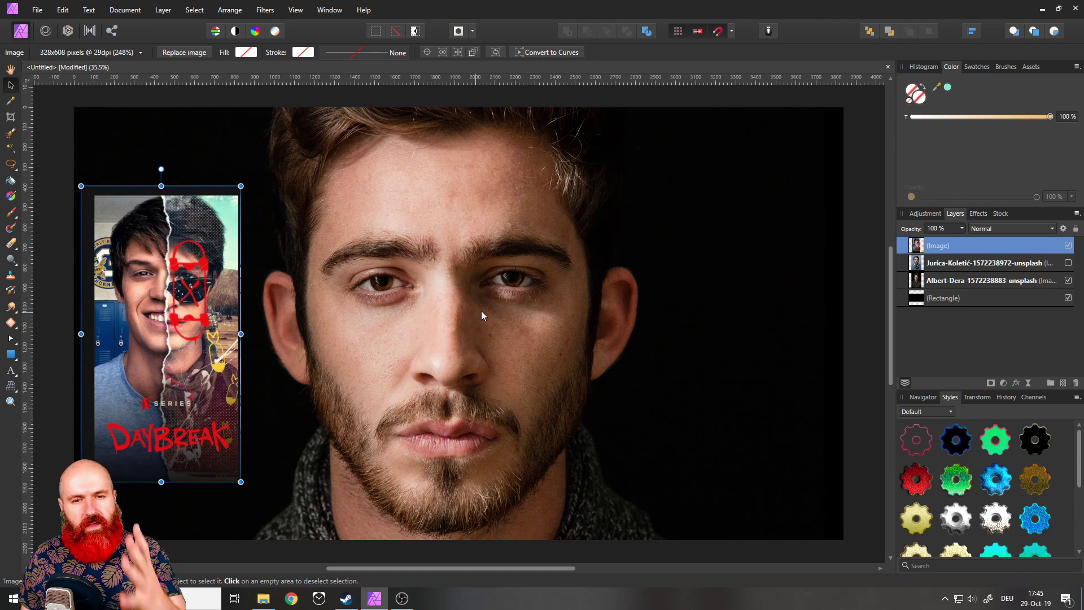
- Show the Jurica-Koletić portrait over the bearded face, compare the two with opacity, then return it to 100%
click(1068, 263)
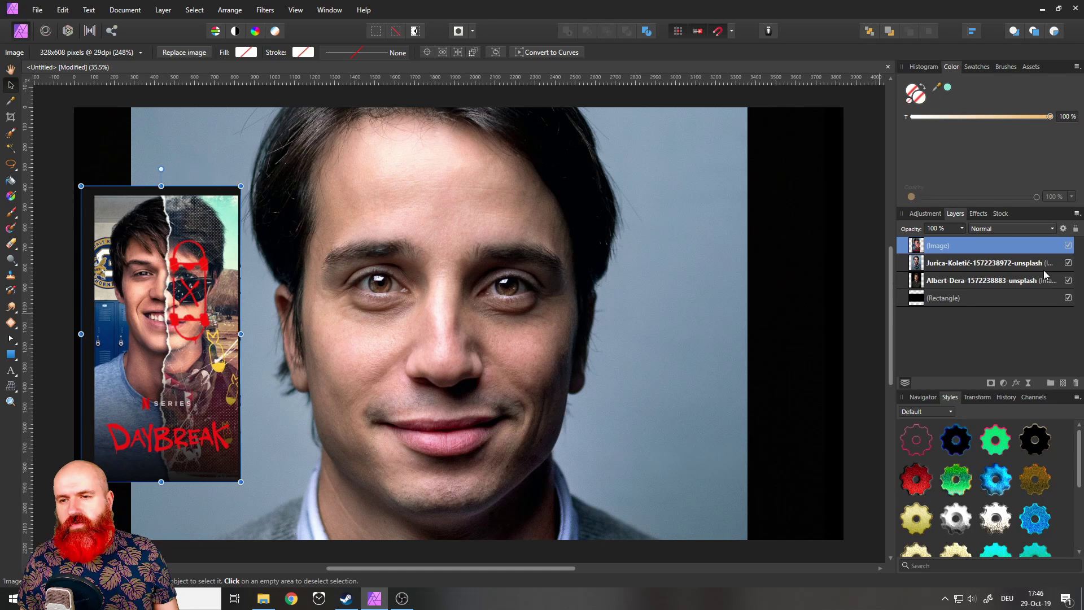
click(1069, 263)
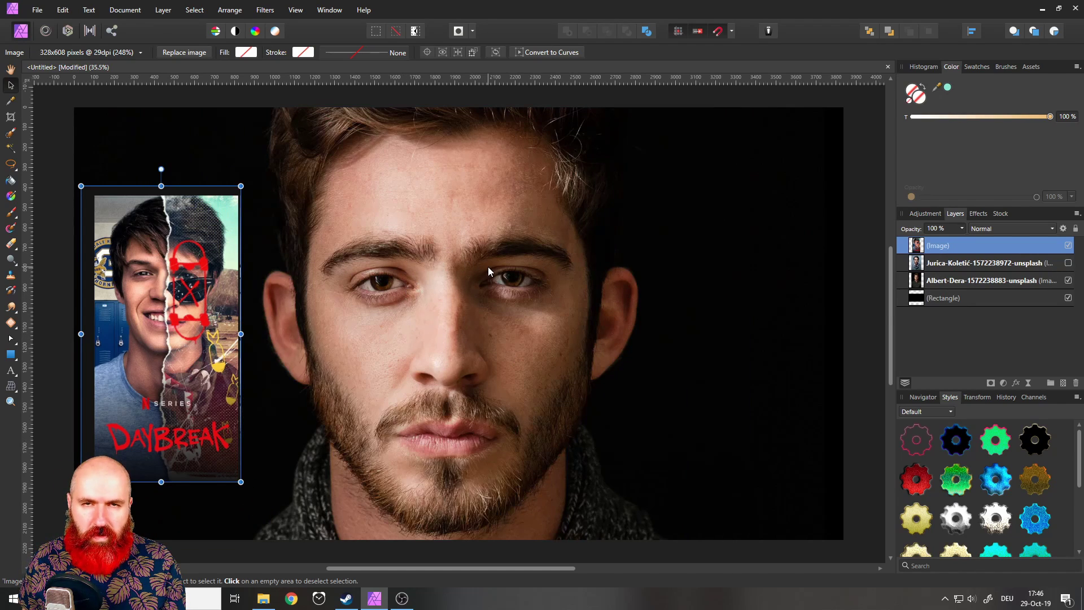
click(1069, 263)
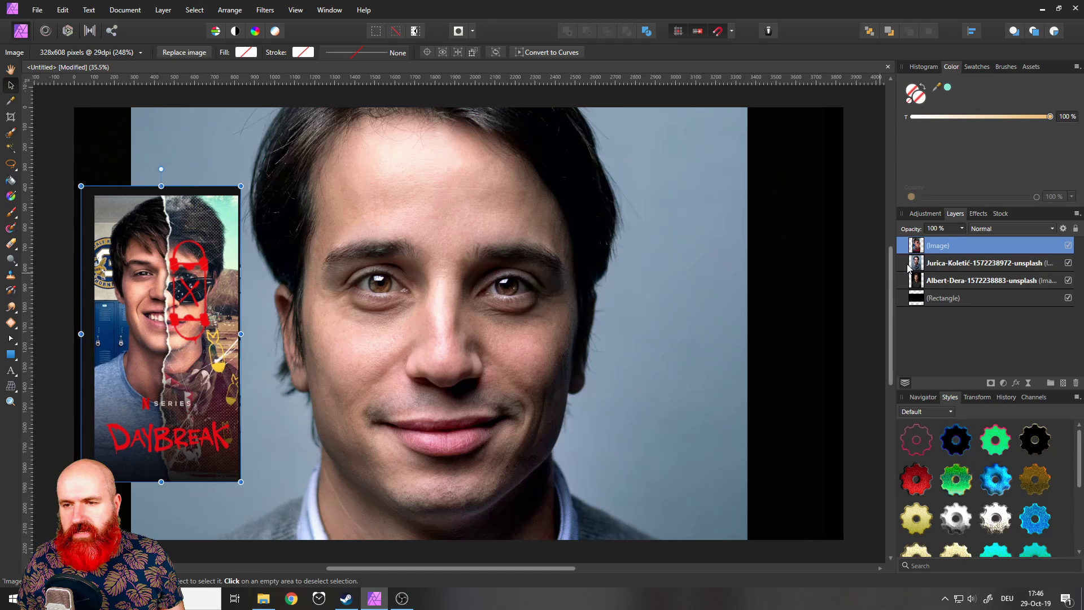
click(915, 265)
click(962, 228)
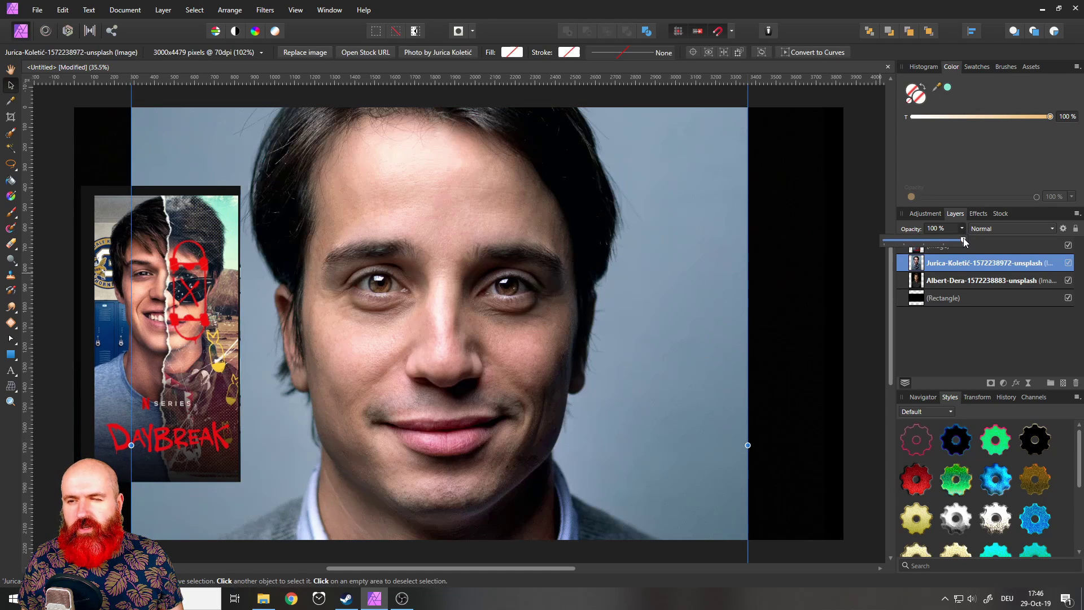
drag(965, 242, 923, 239)
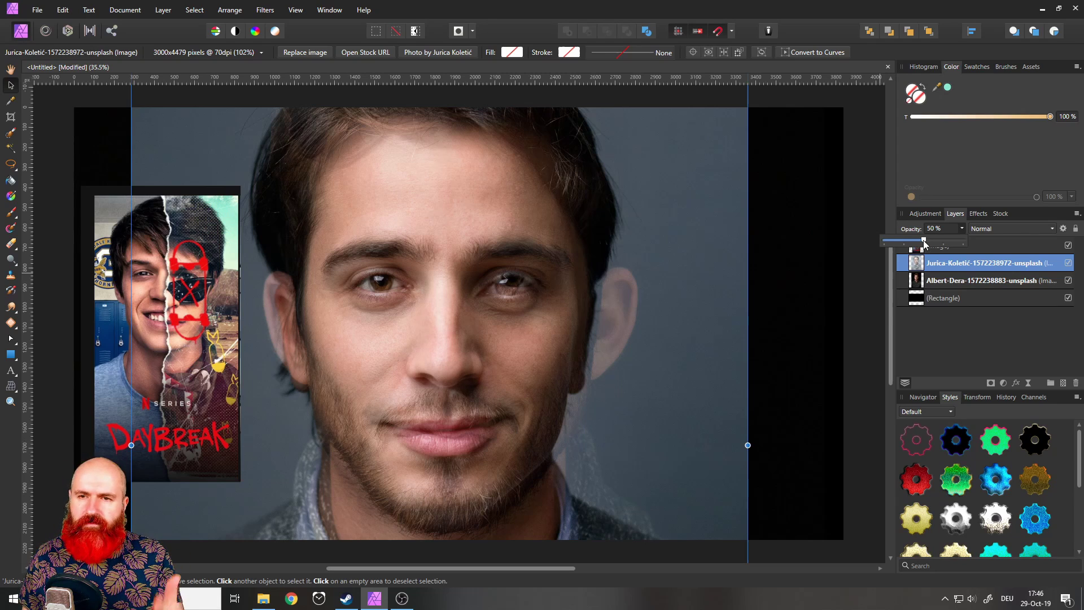
drag(924, 241, 995, 241)
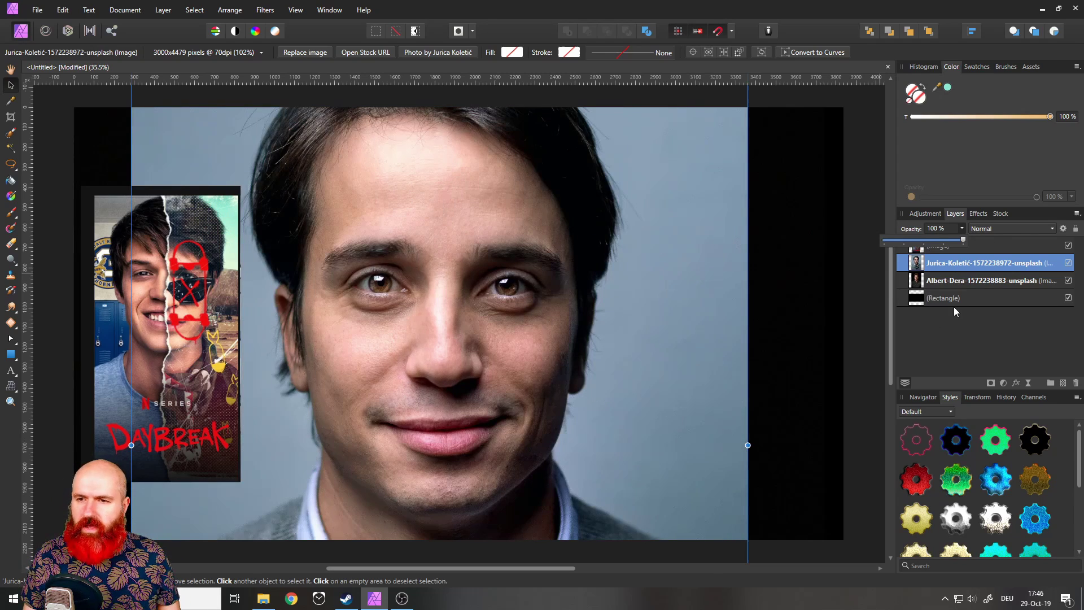
- Open the Stock panel, checking the View menu's studio options without changing them
click(920, 268)
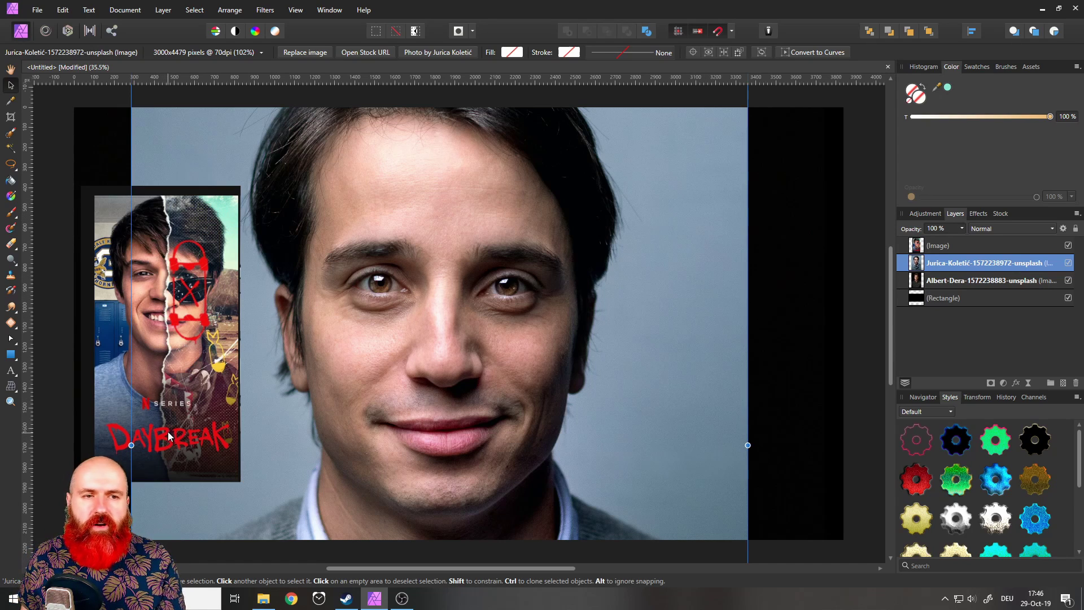
click(1001, 215)
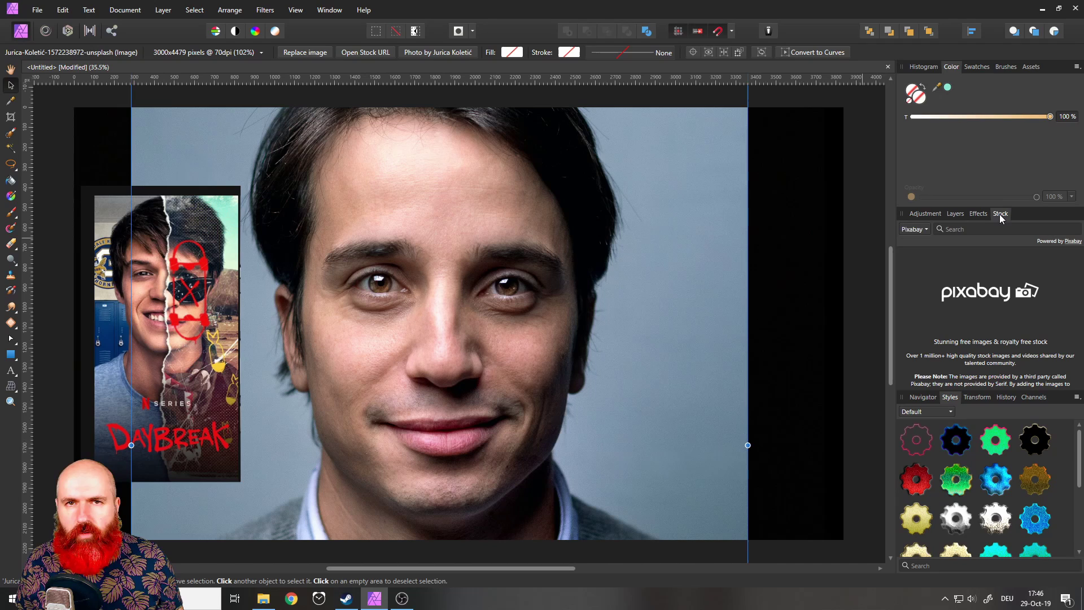
click(298, 15)
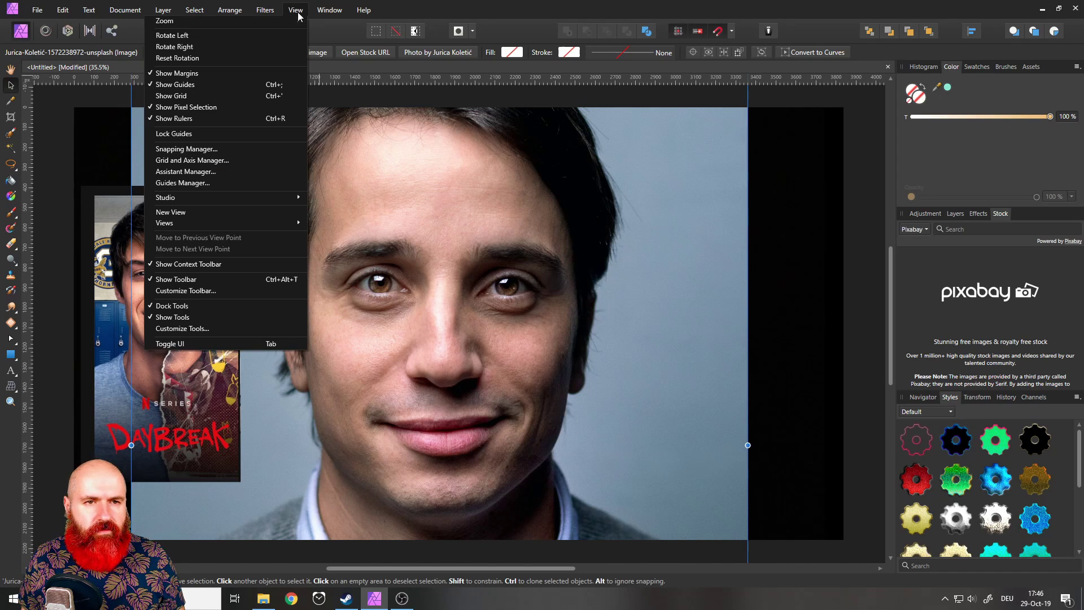
mouse_move(235, 195)
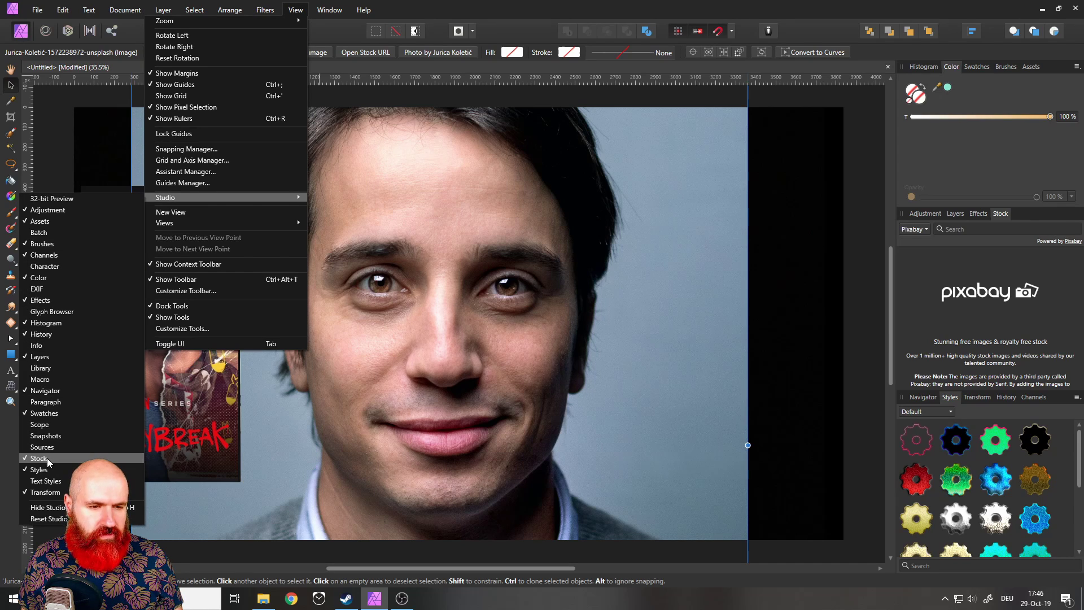
key(Escape)
key(Escape)
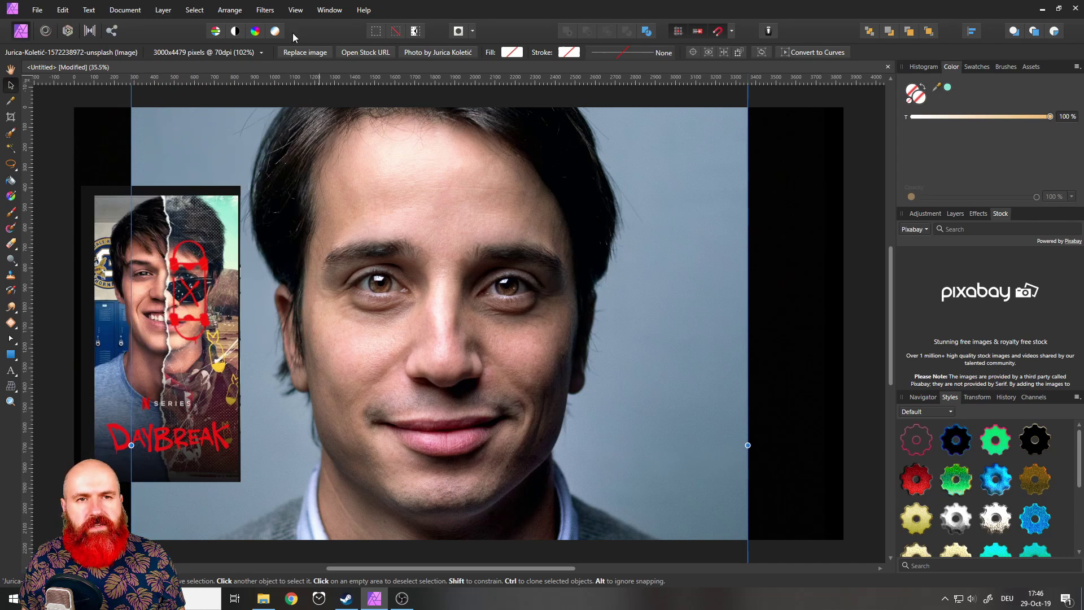
- Search Pixabay stock images for 'paper rip'
click(960, 230)
text(pa)
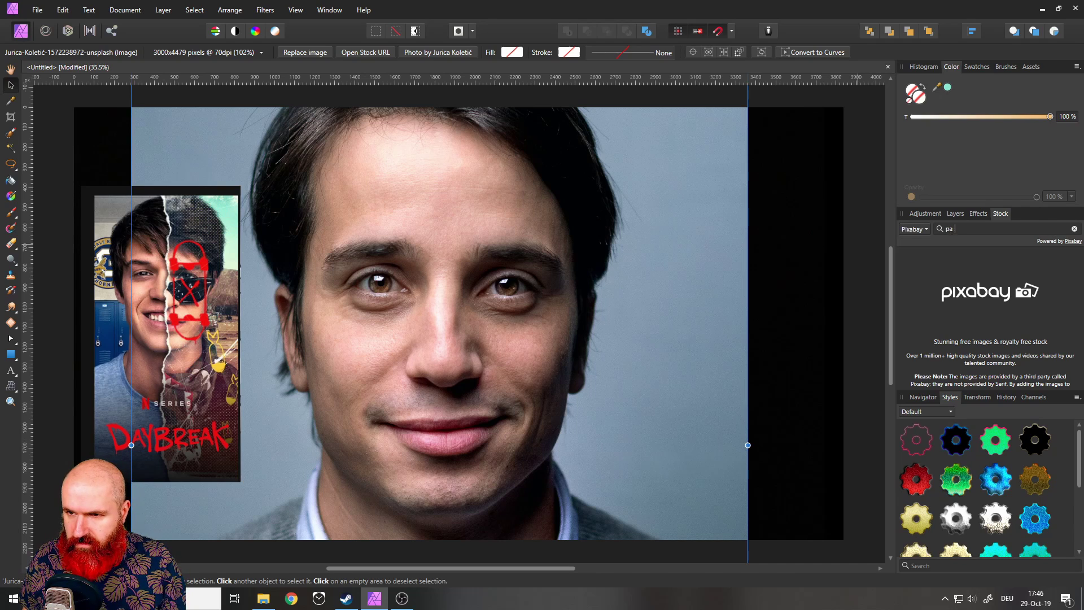
text(per ripu)
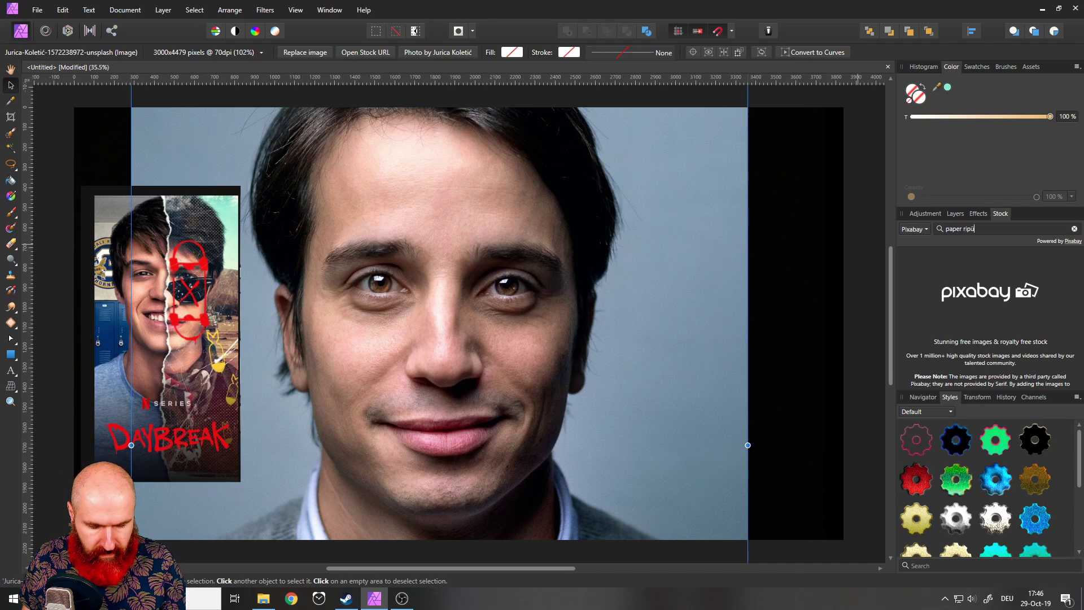
key(BackSpace)
key(Return)
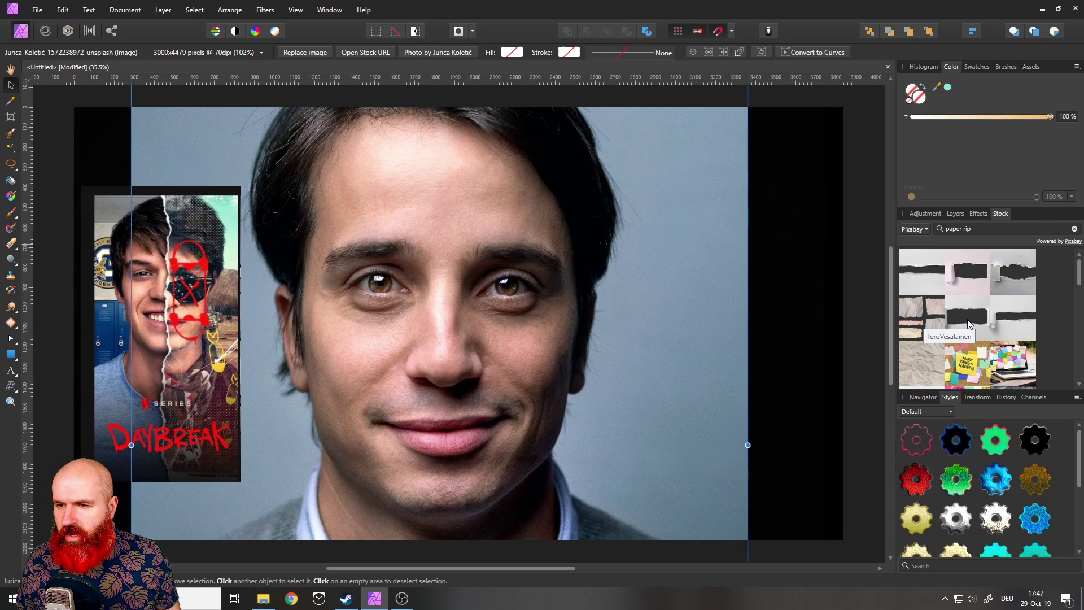
- Place a torn-paper stock photo, rotate its tear vertical, move it over the face and enlarge it
drag(968, 319, 436, 282)
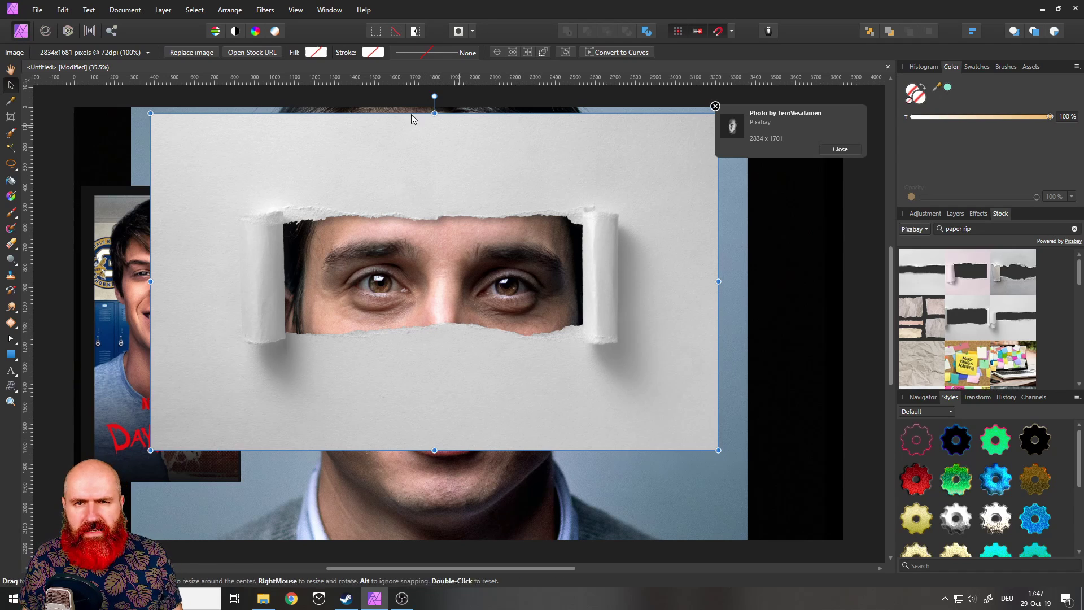
drag(147, 109, 340, 485)
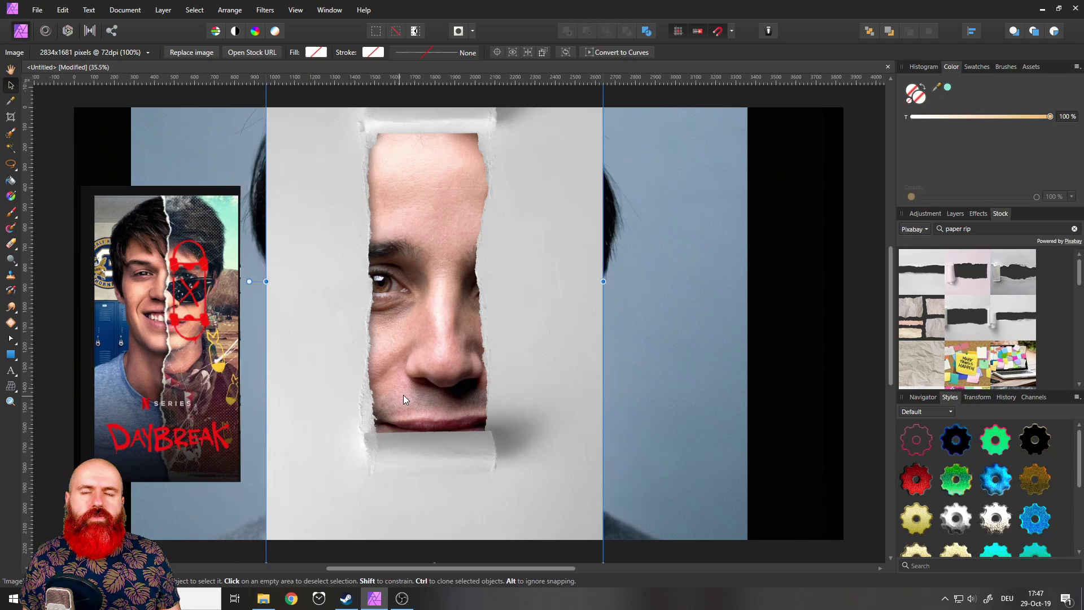
drag(518, 238, 505, 406)
drag(588, 168, 513, 307)
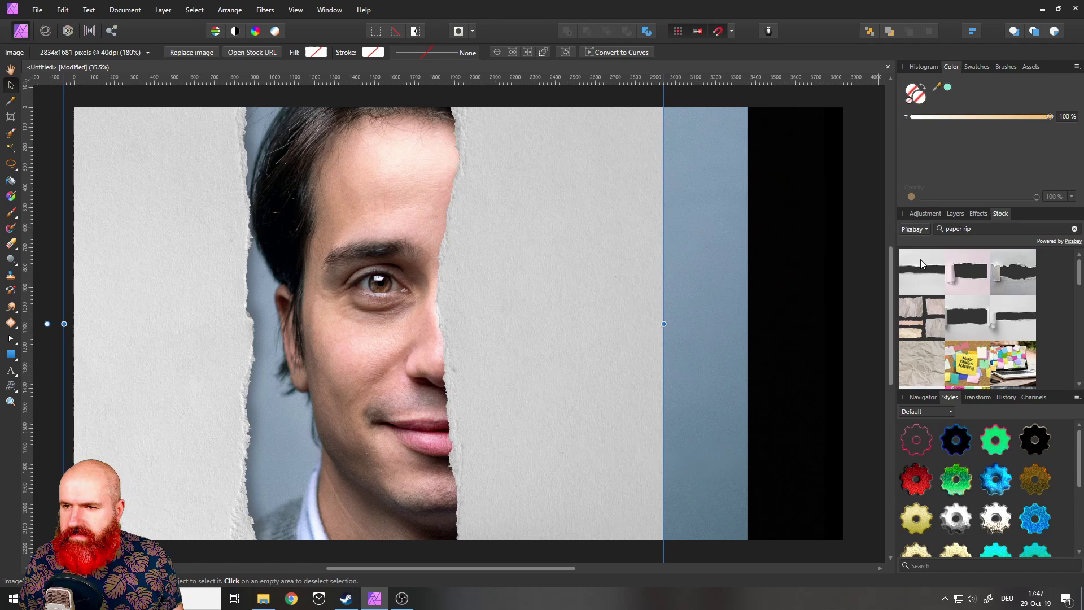
- Rasterize the torn-paper Image layer into a pixel layer from its Layers panel context menu
click(955, 213)
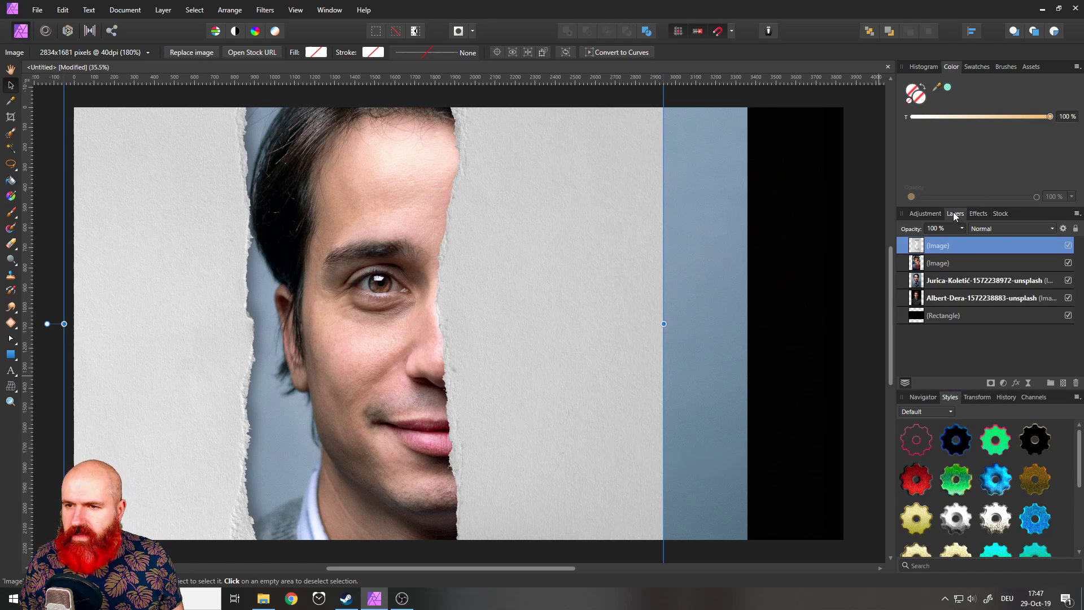
right_click(920, 251)
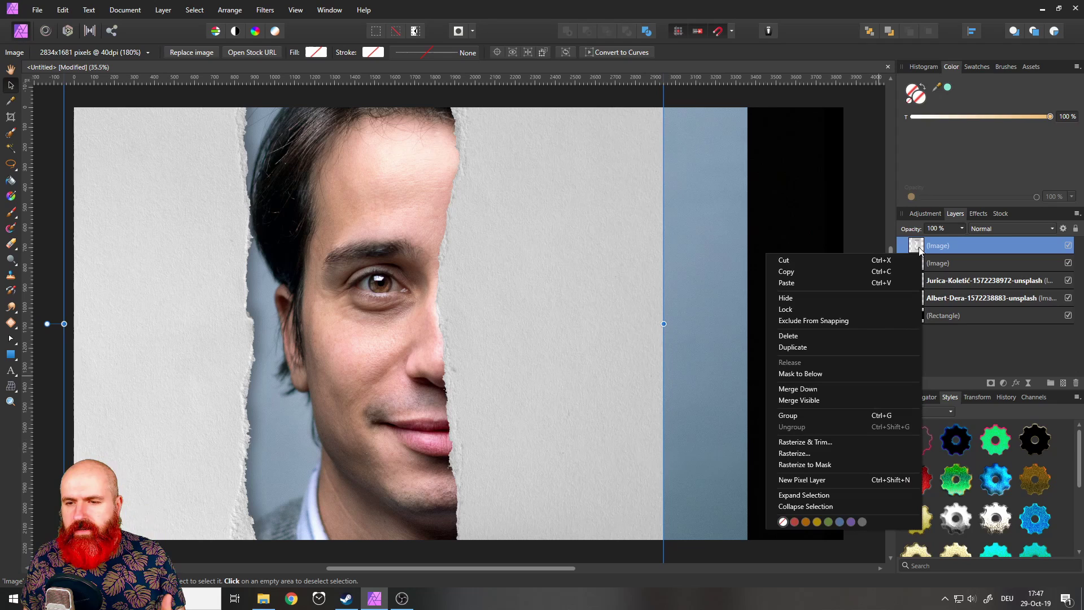
click(845, 443)
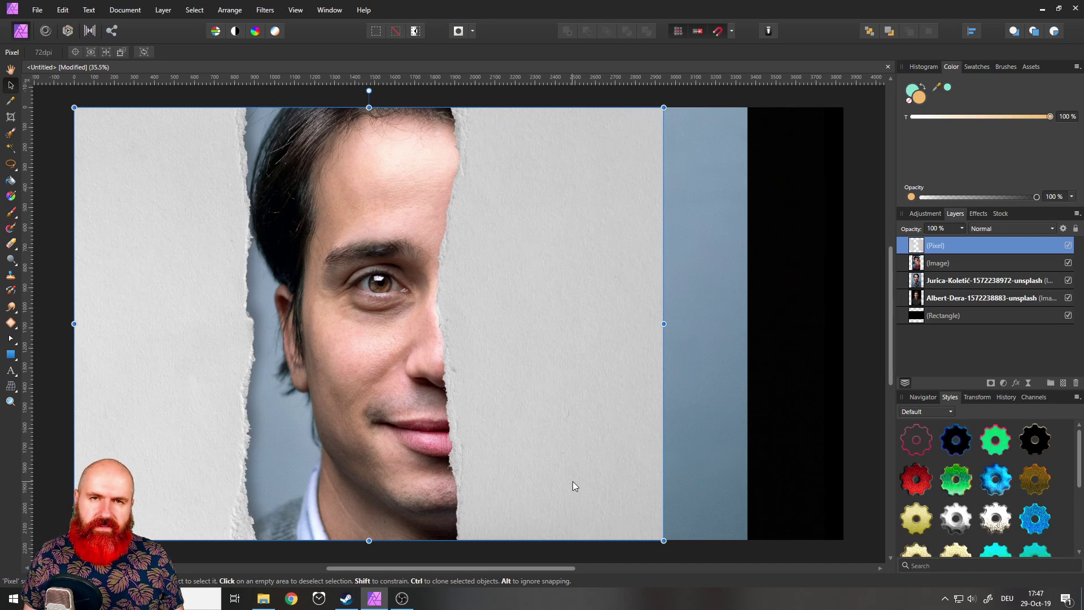
- Lasso the left torn-paper piece with the Freehand Selection Tool, delete it, and deselect
click(10, 165)
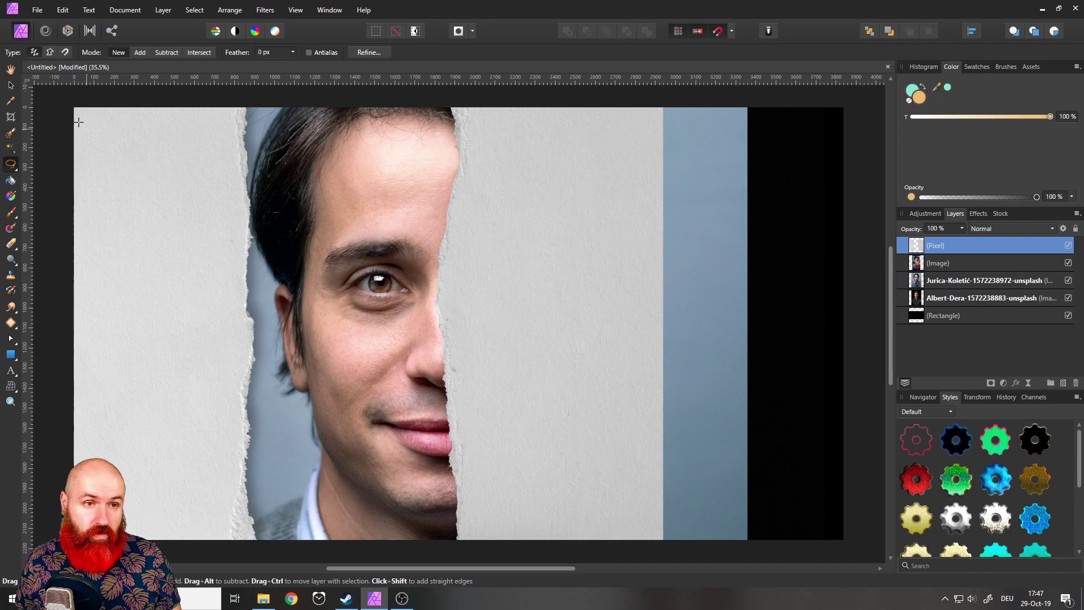
mouse_move(56, 94)
mouse_down()
mouse_move(266, 94)
mouse_move(282, 141)
mouse_move(287, 545)
mouse_move(182, 553)
mouse_move(46, 540)
mouse_move(55, 94)
mouse_up()
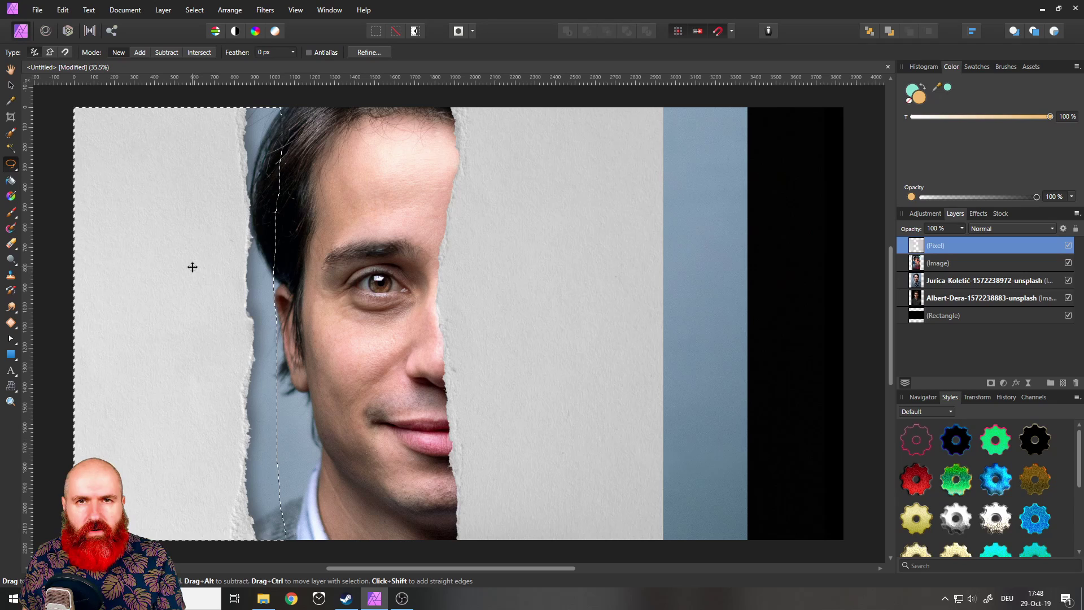
key(Delete)
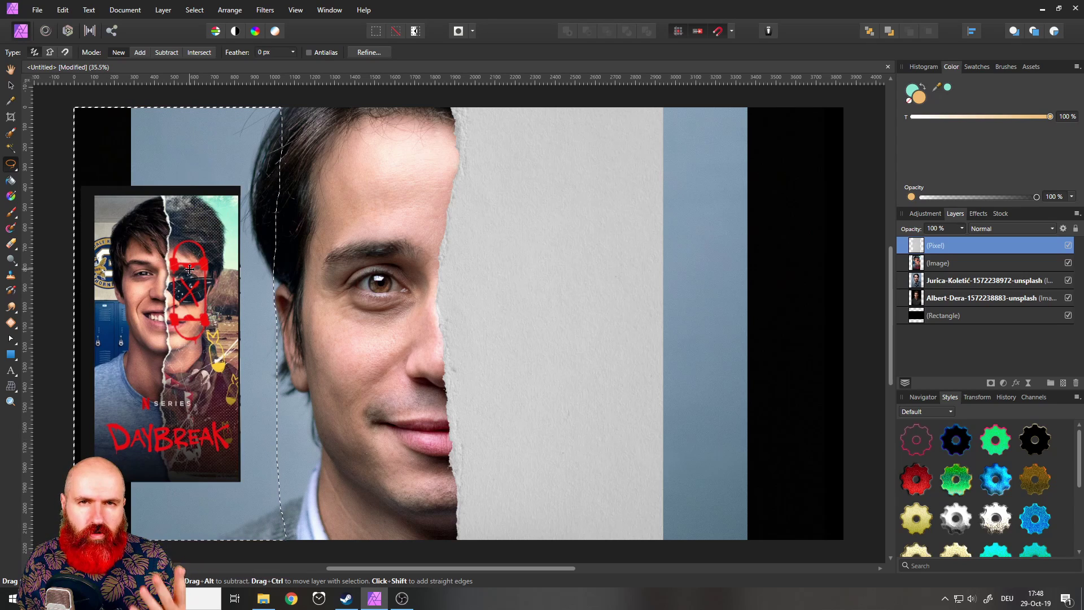
key(ctrl+d)
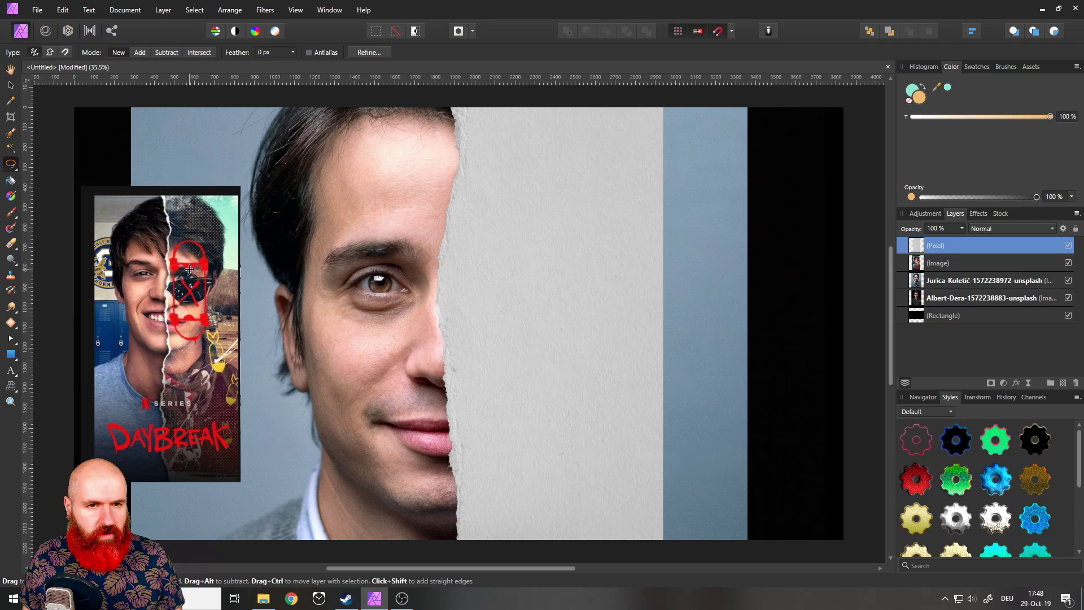
- Make a mask from the torn-paper strip for the Jurica-Koletić portrait and nest the Pixel layer in that group
ctrl+click(919, 249)
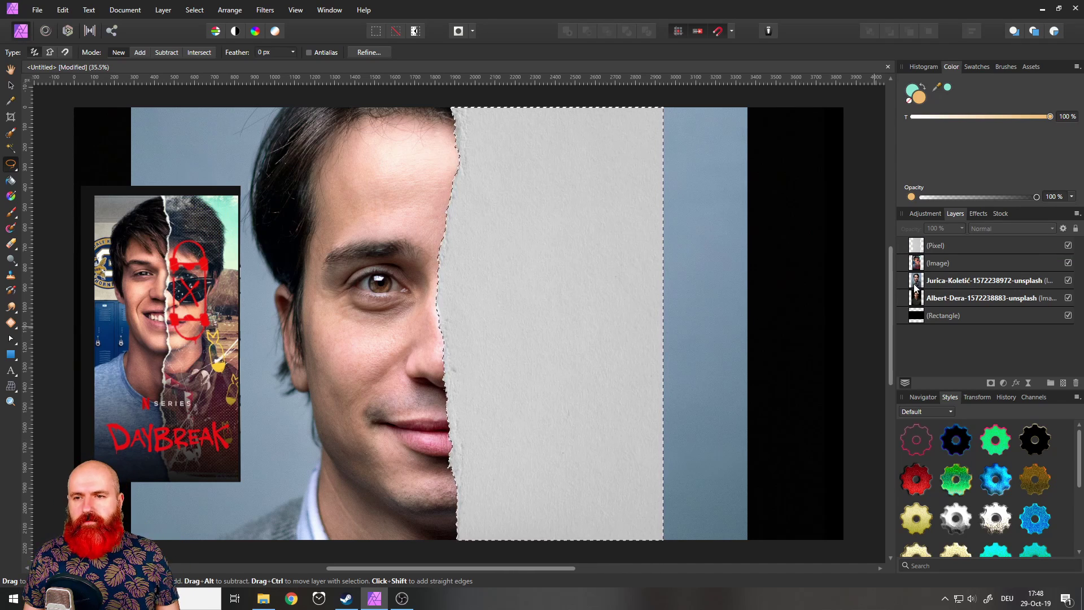
click(990, 384)
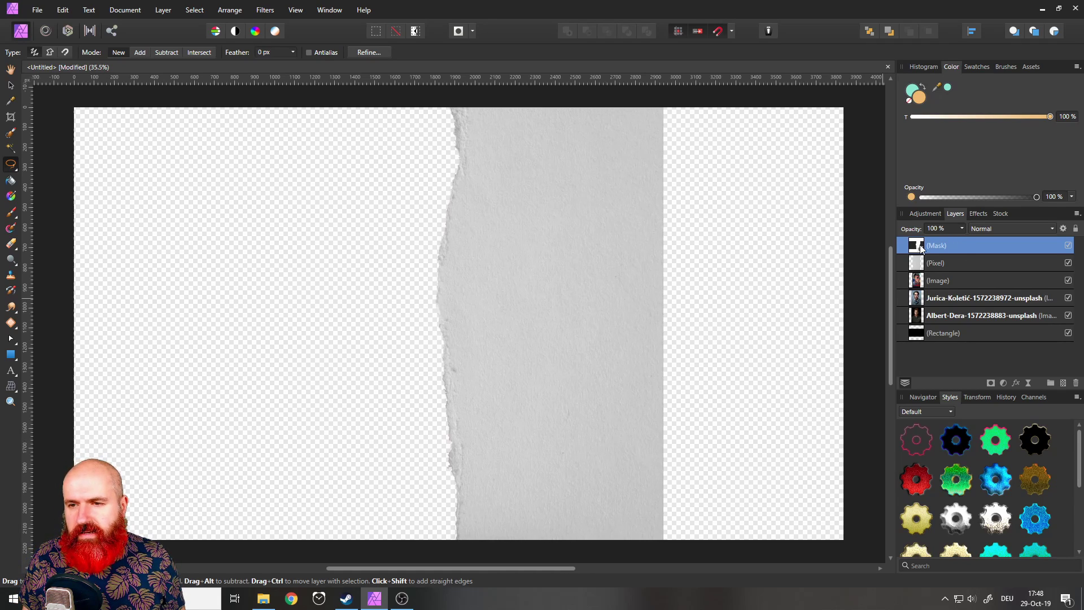
drag(921, 248, 926, 309)
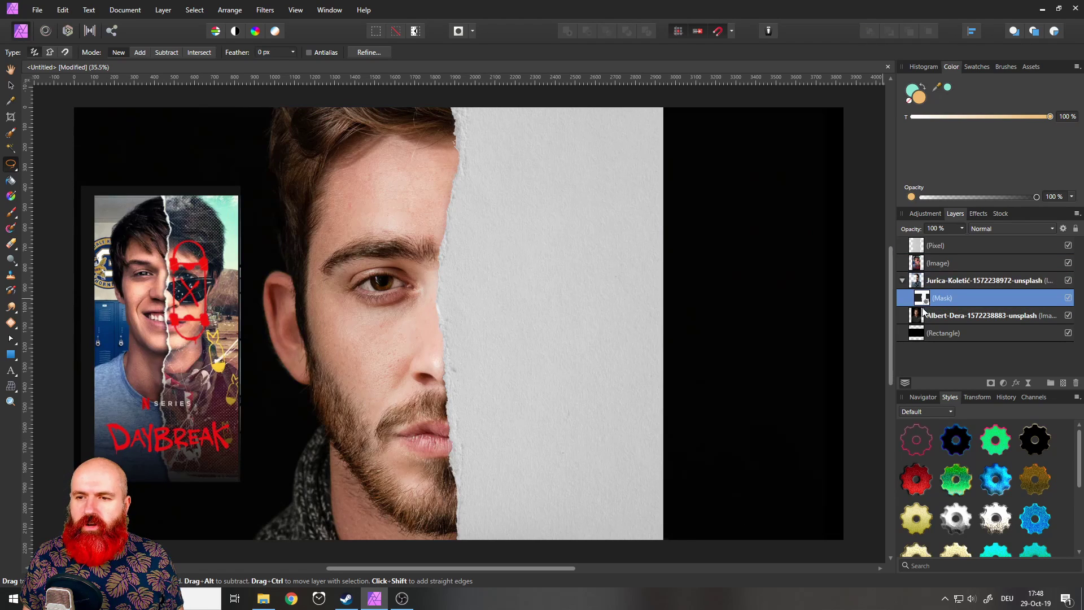
click(916, 248)
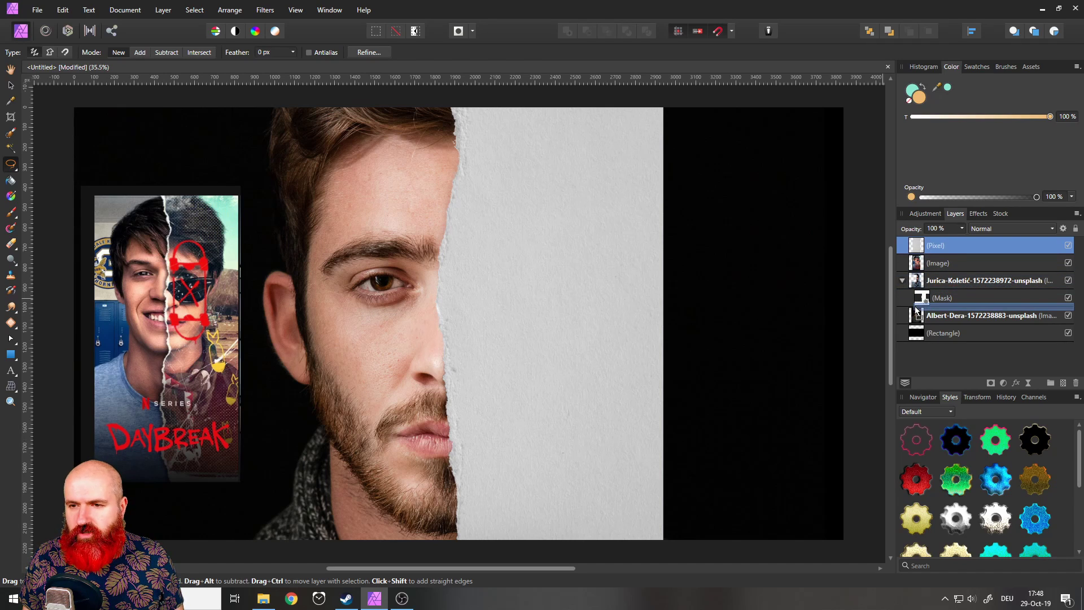
drag(916, 309, 917, 314)
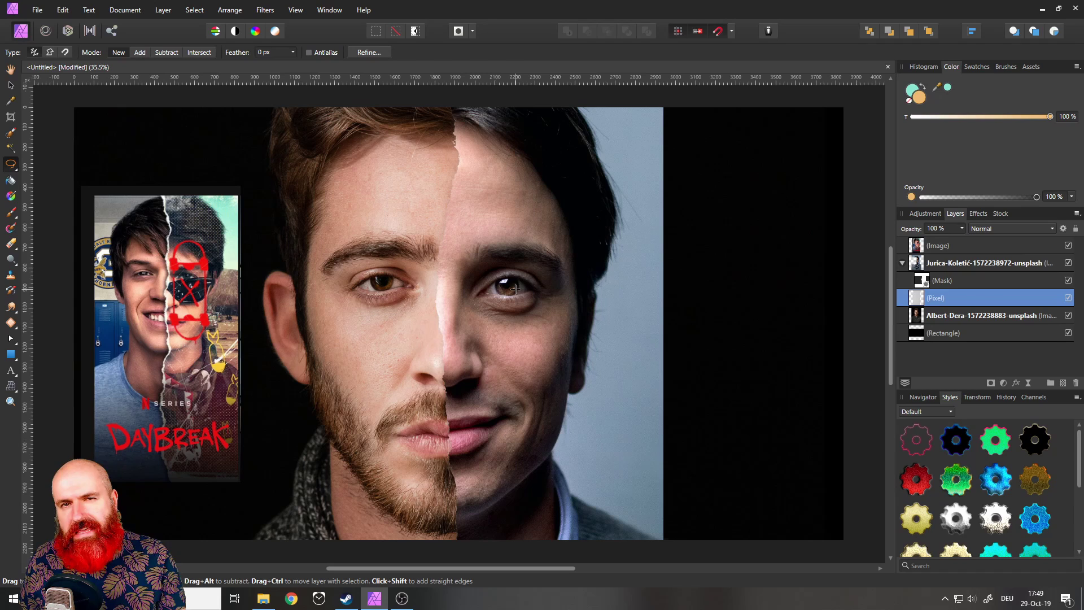
- Move and resize the torn-edge mask with the Move Tool to narrow the ripped gap
click(923, 281)
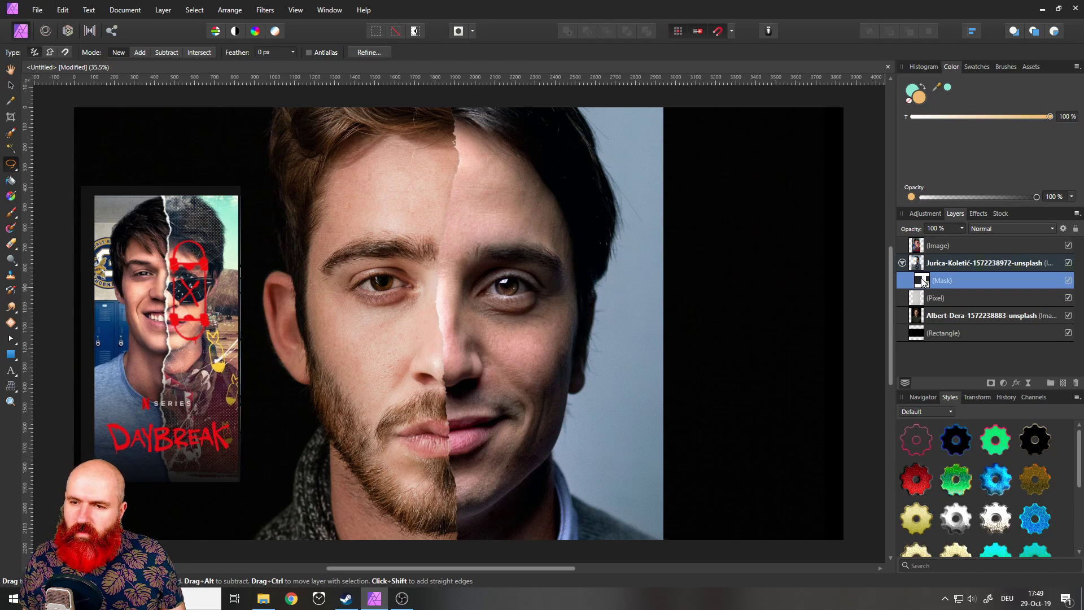
click(12, 87)
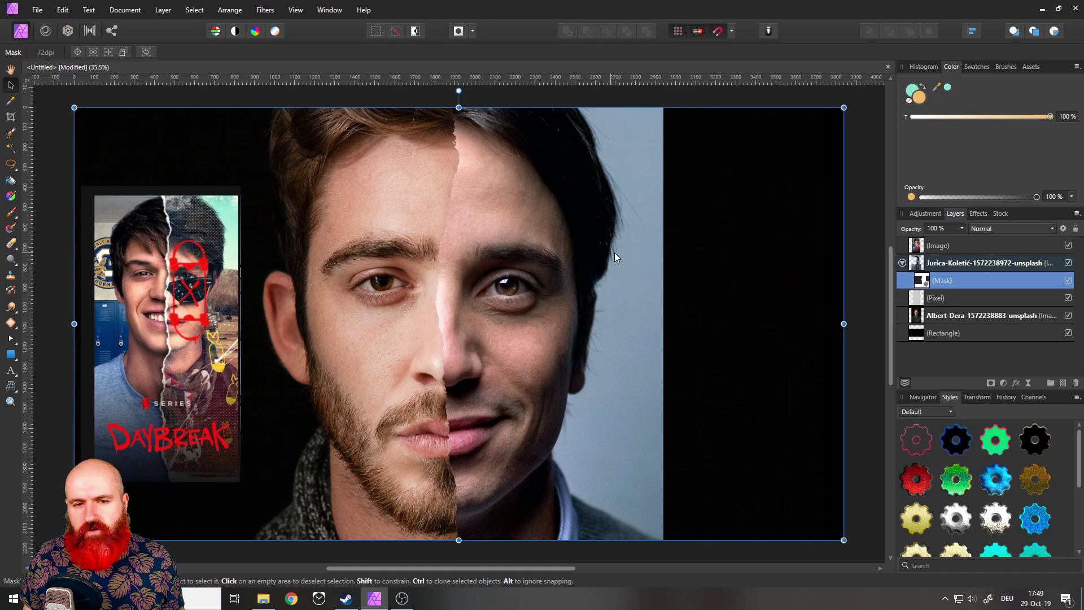
mouse_move(615, 253)
mouse_down()
mouse_move(632, 252)
mouse_move(614, 246)
mouse_up()
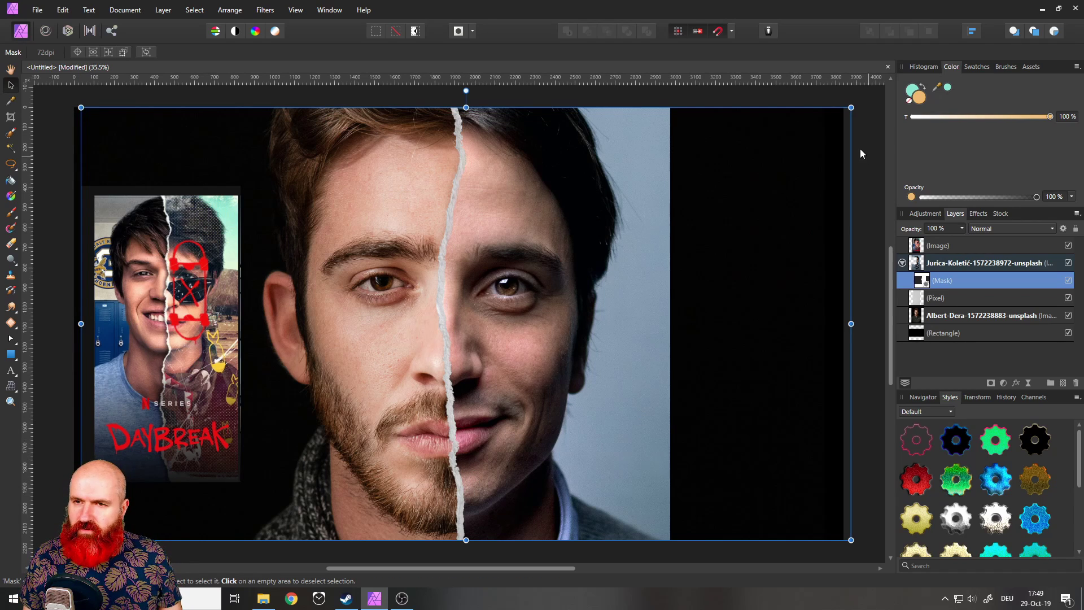
drag(851, 107, 923, 35)
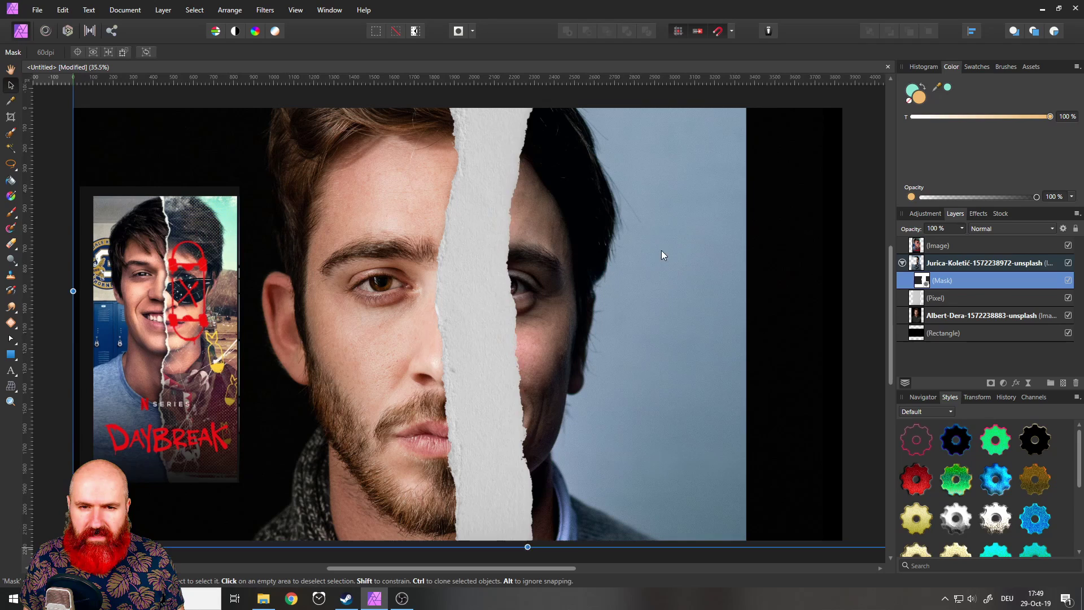
drag(627, 256, 615, 271)
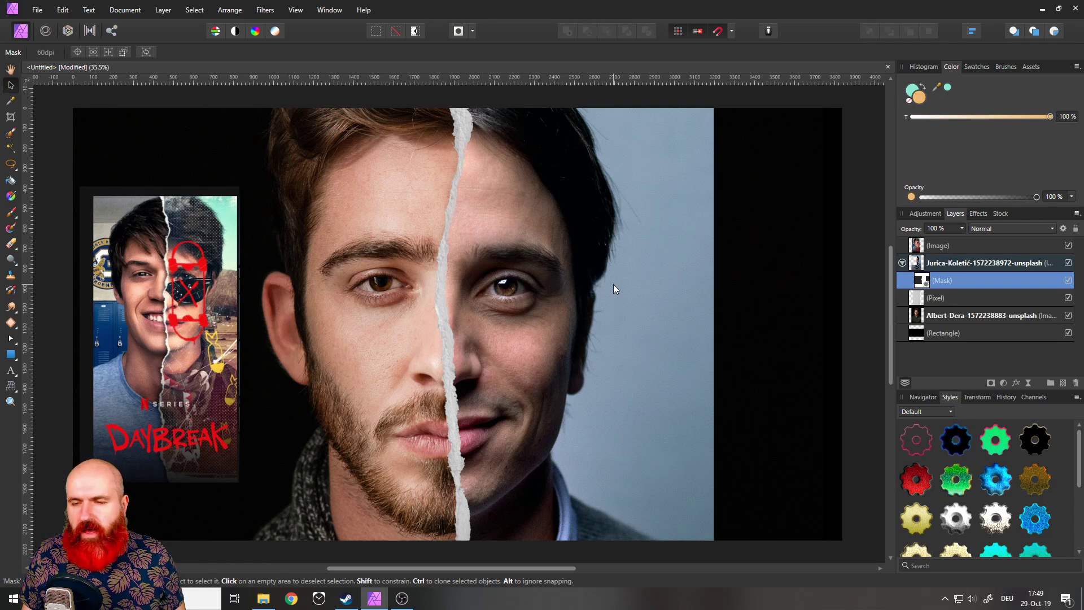
- Add a Gradient Map adjustment nested inside the Jurica photo layer
click(918, 265)
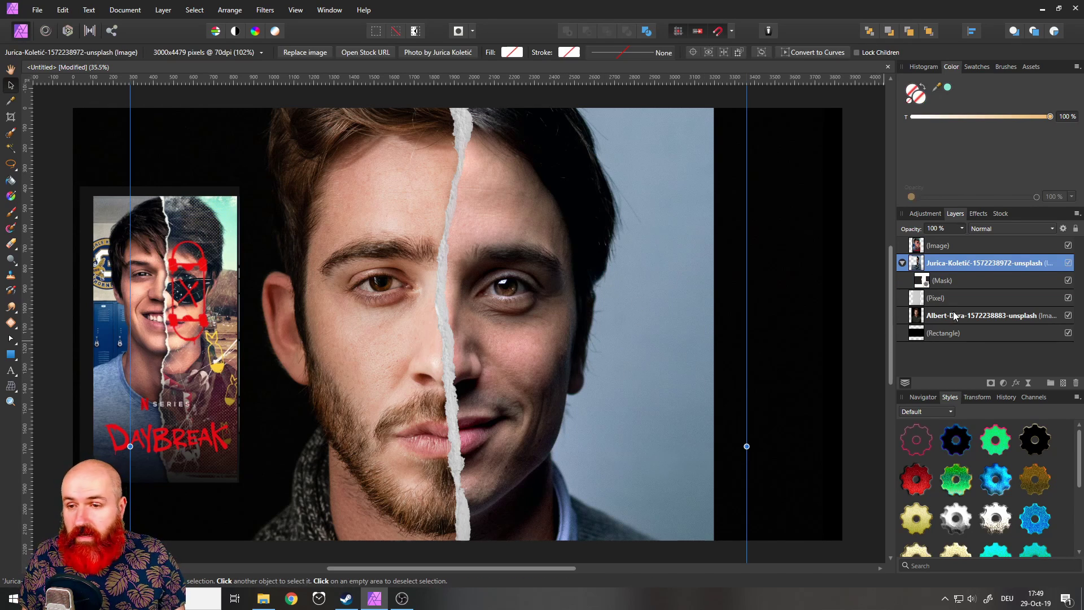
click(1003, 384)
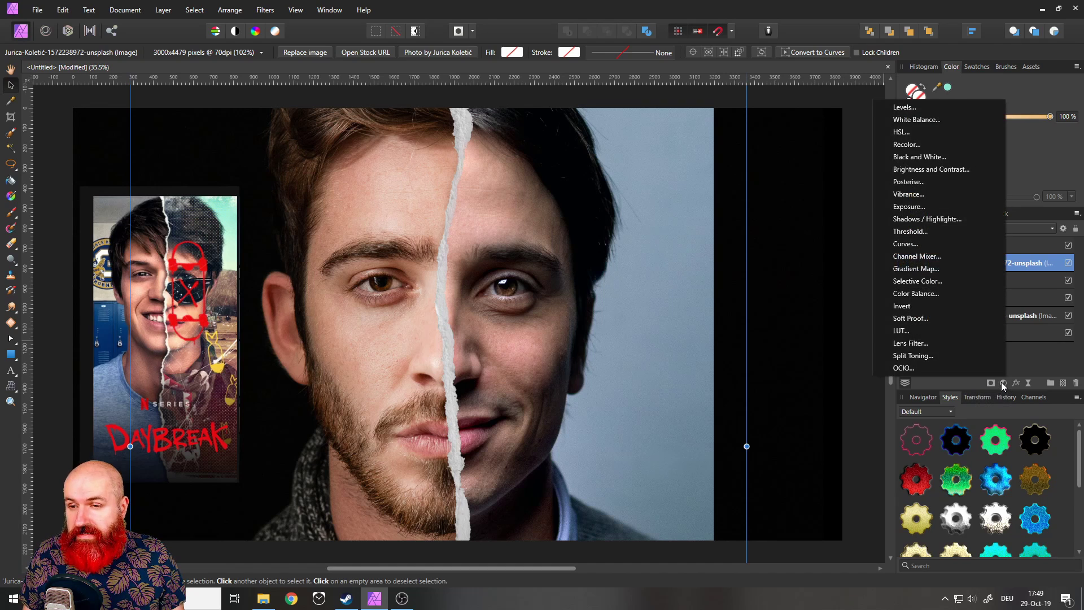
click(918, 270)
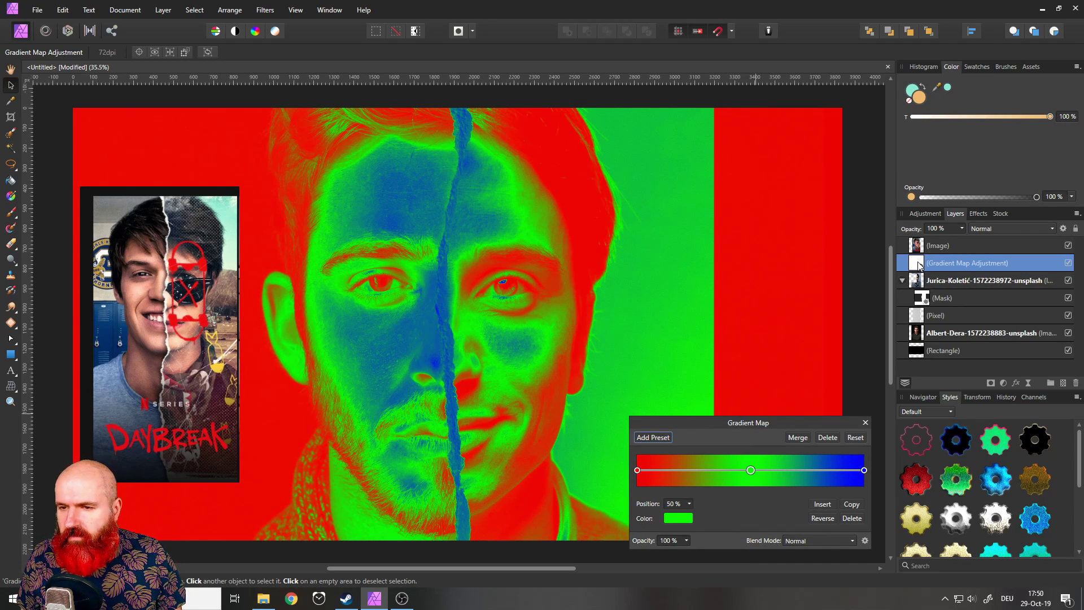
drag(920, 266, 921, 294)
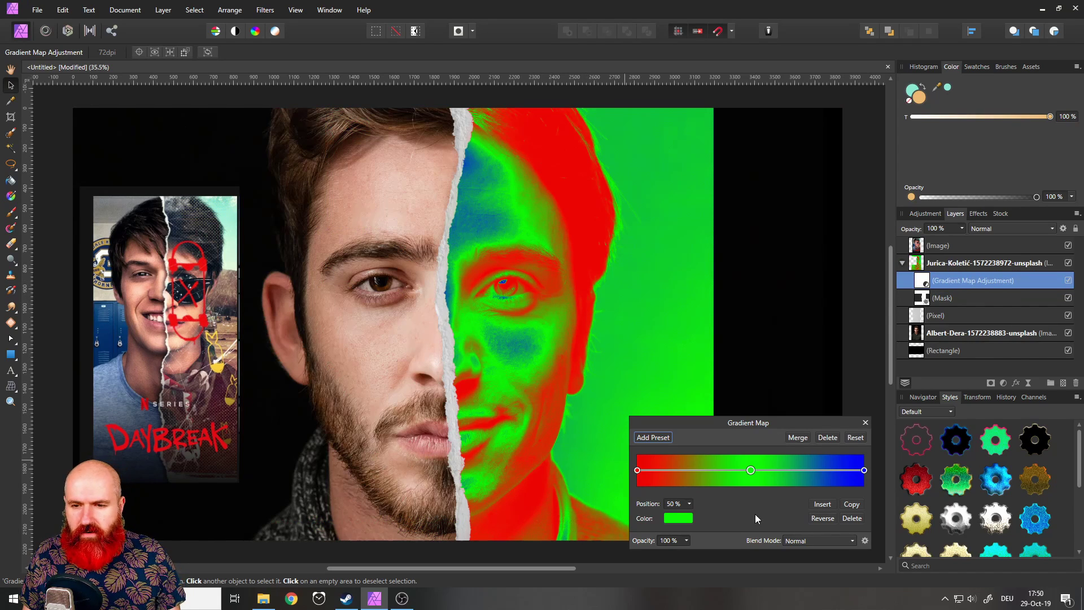
drag(762, 426, 717, 362)
- Remove the middle gradient stop and set the end stops to pale mint green and orange
click(807, 455)
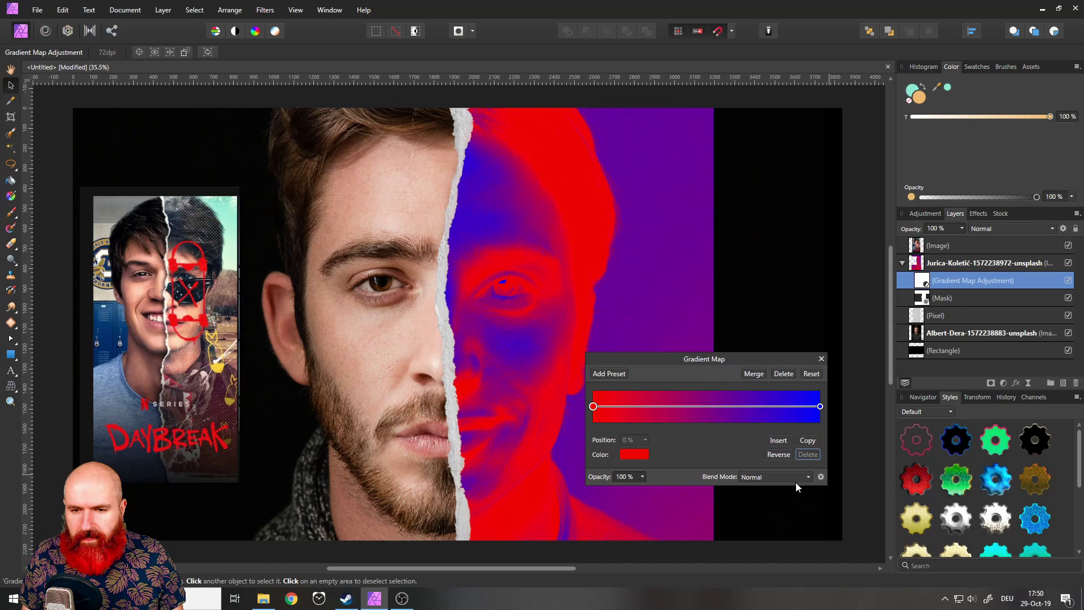
click(630, 454)
click(627, 488)
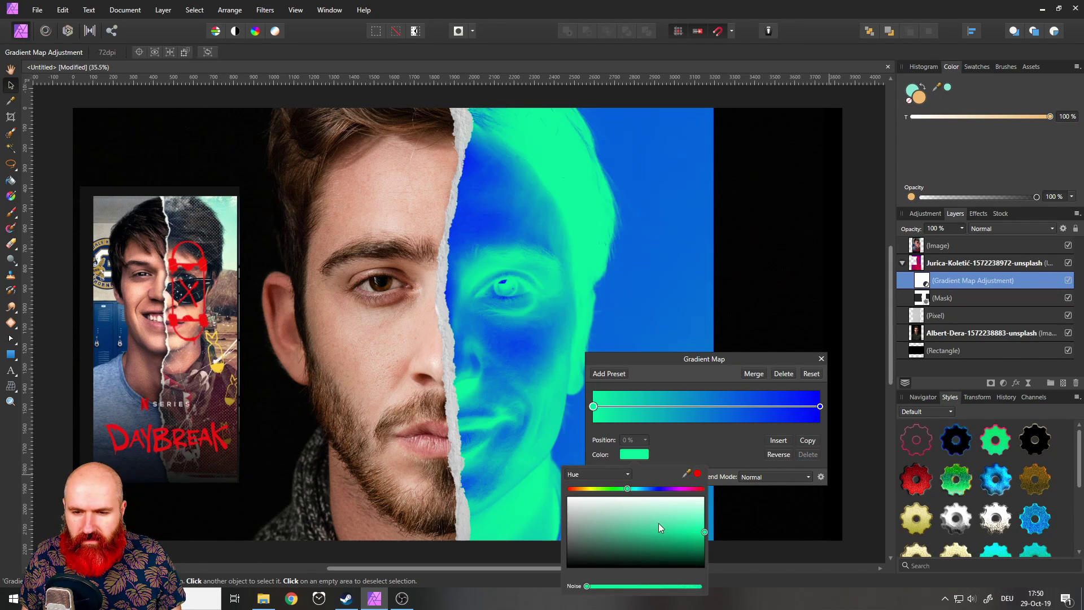
drag(659, 523, 666, 524)
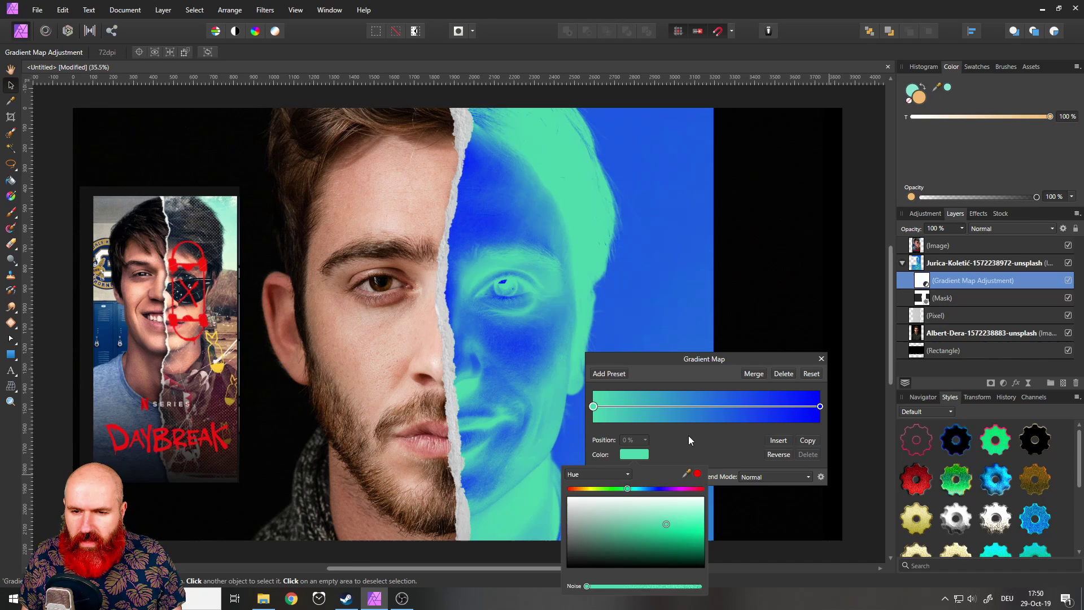
click(820, 406)
click(633, 455)
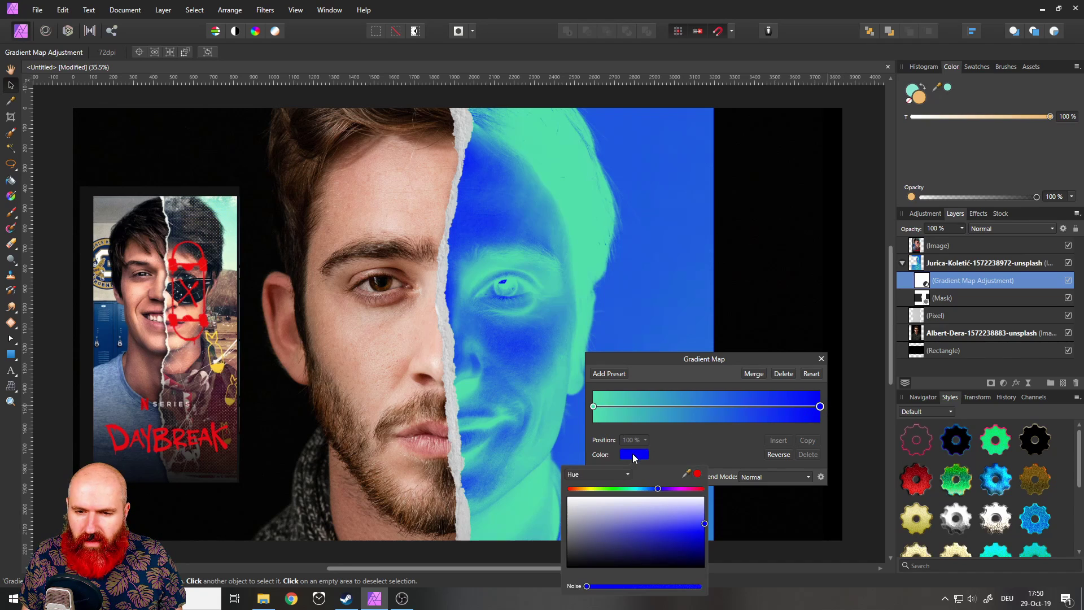
click(578, 488)
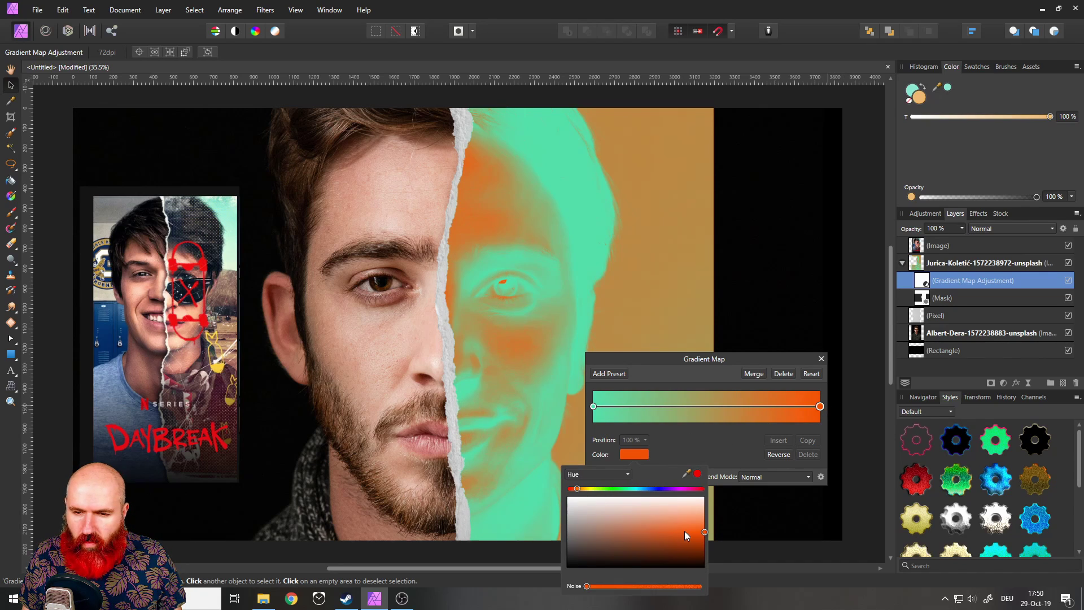
drag(690, 532, 697, 531)
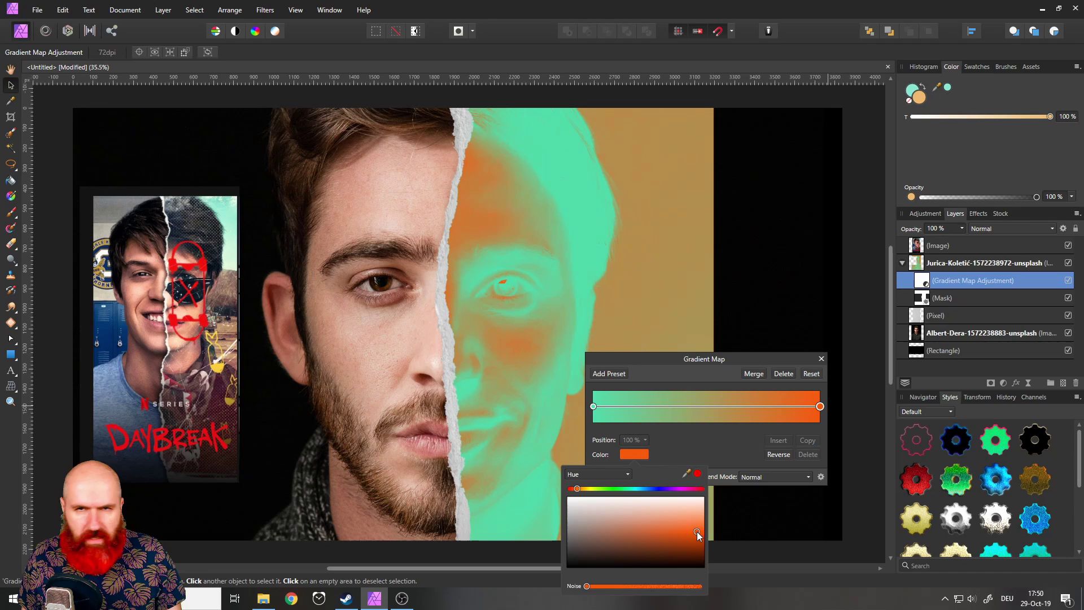
click(733, 433)
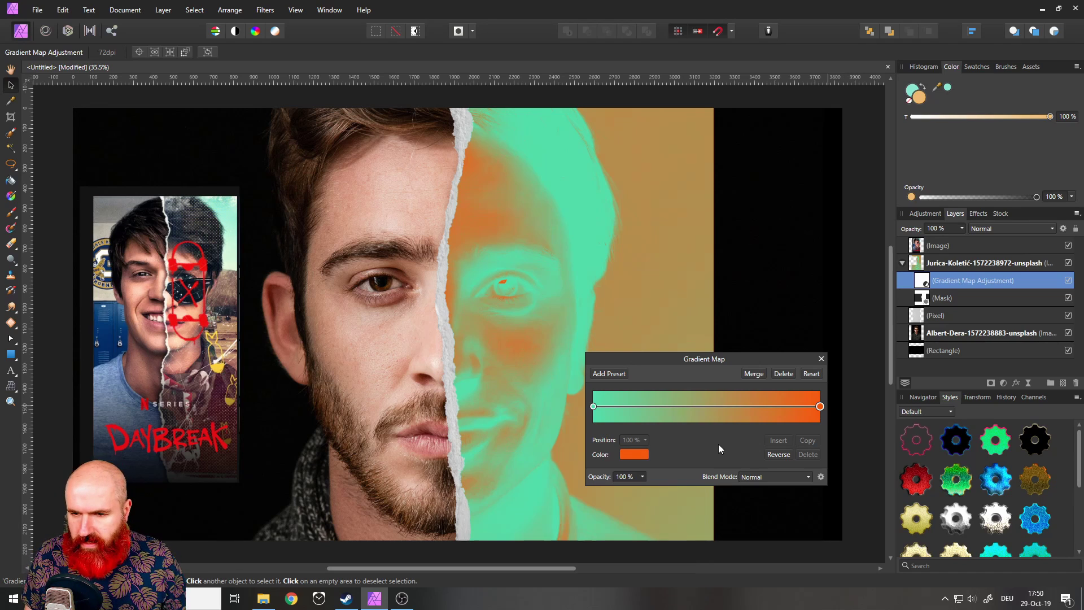
- Set the gradient map's blend mode to Soft Light and its opacity to 64%
click(768, 477)
scroll(768, 367, down, 1)
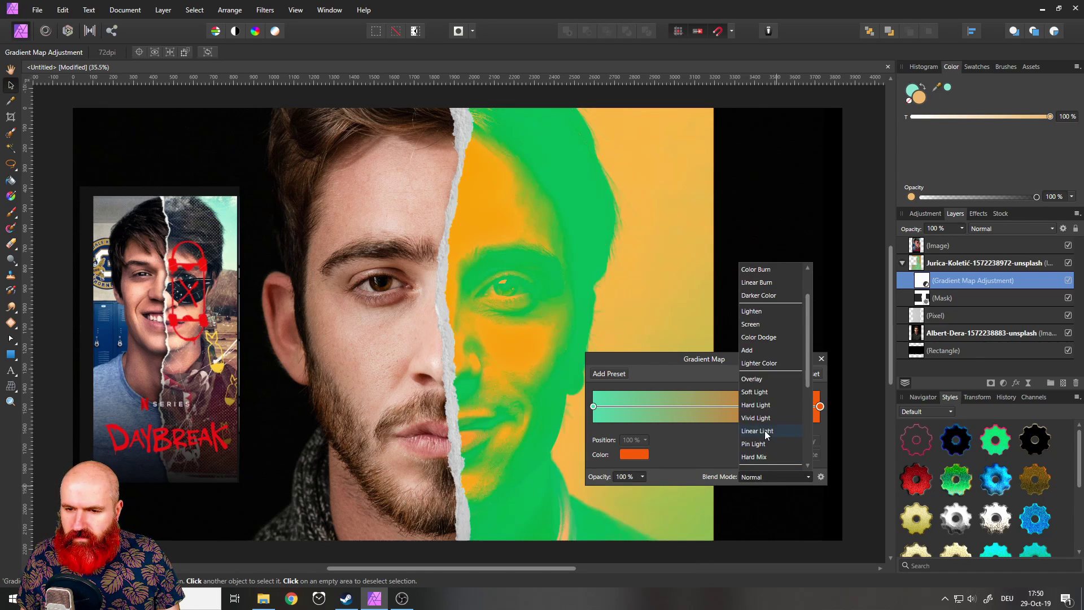
click(761, 394)
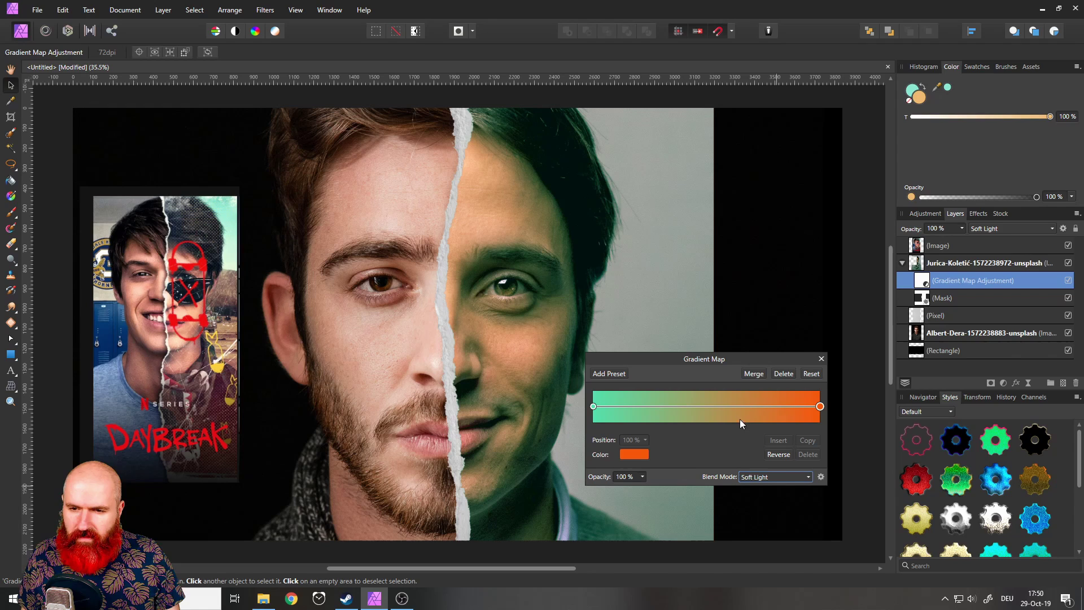
click(645, 483)
drag(645, 489, 624, 491)
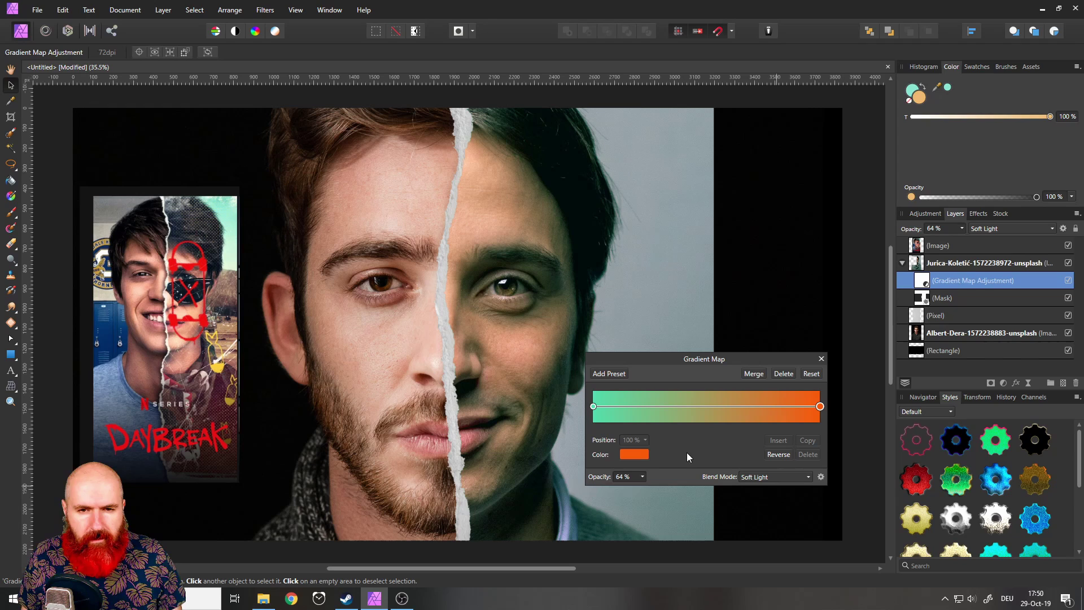
click(785, 478)
scroll(791, 451, down, 1)
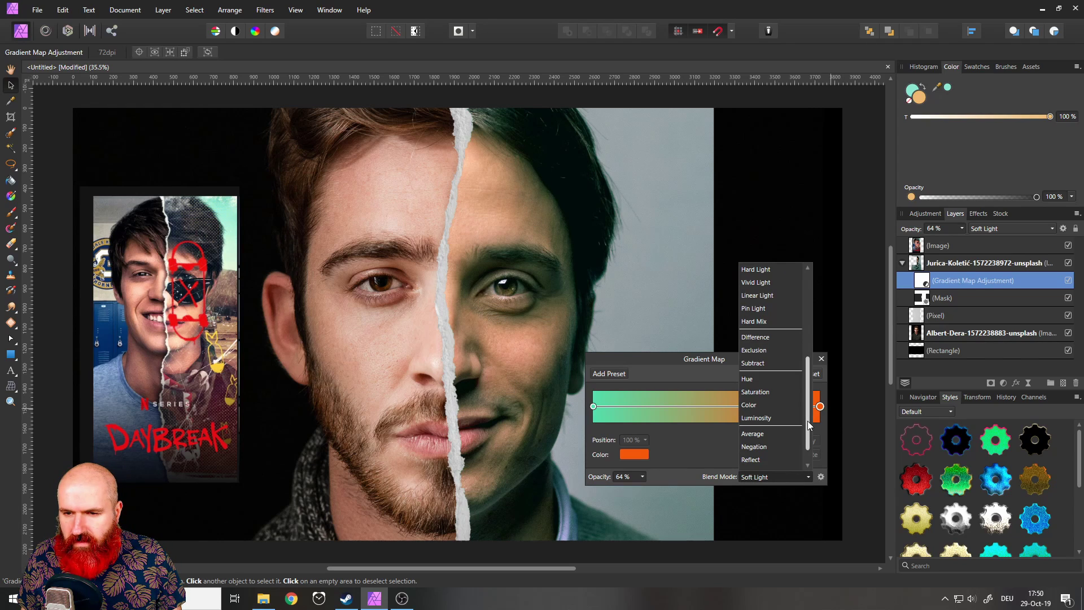
scroll(809, 425, up, 3)
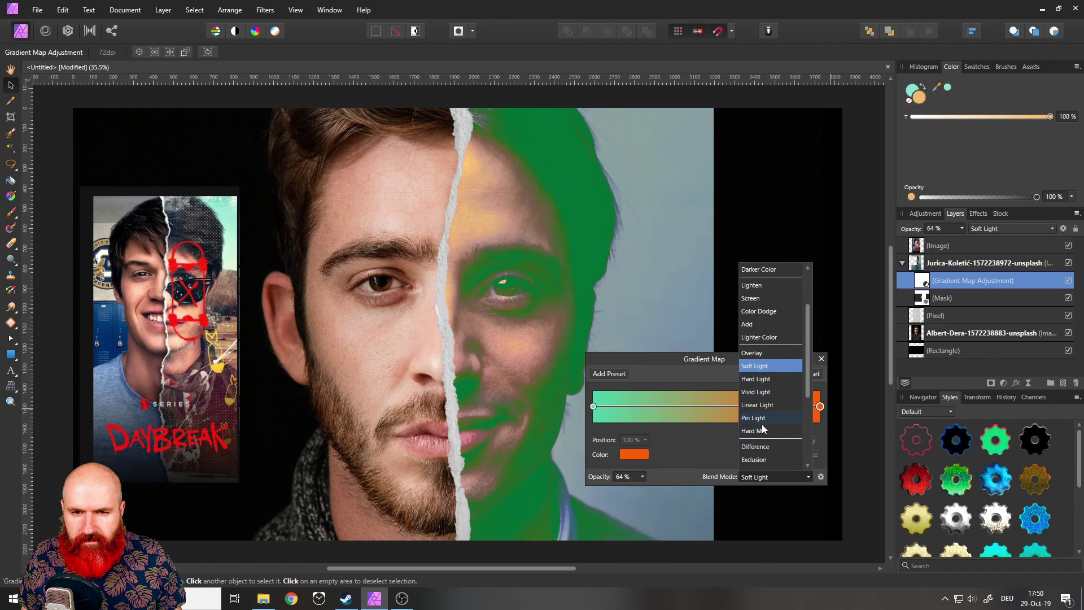
scroll(760, 339, up, 2)
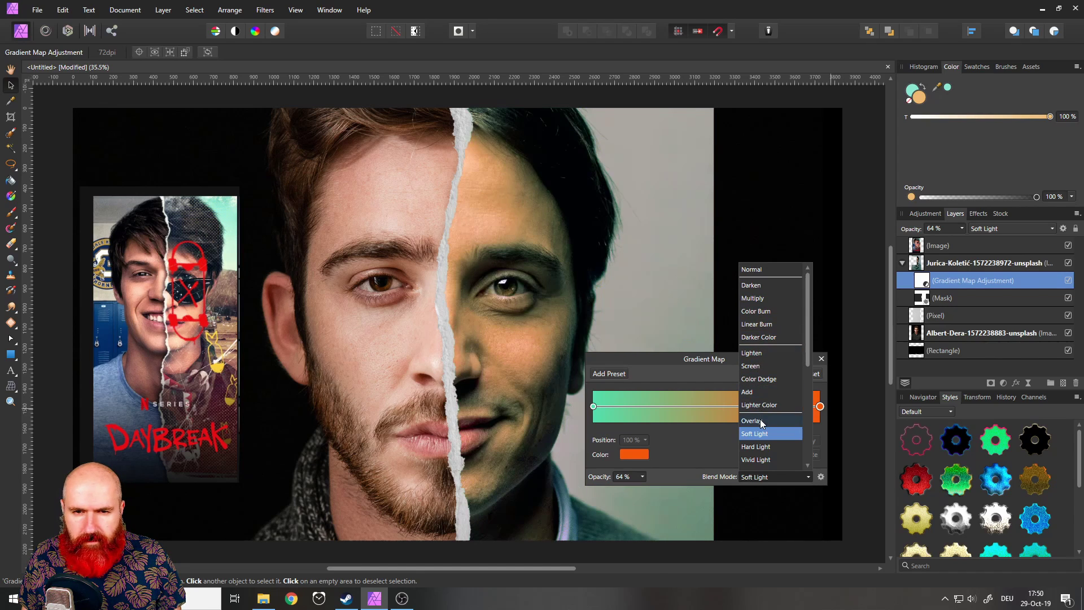
click(769, 434)
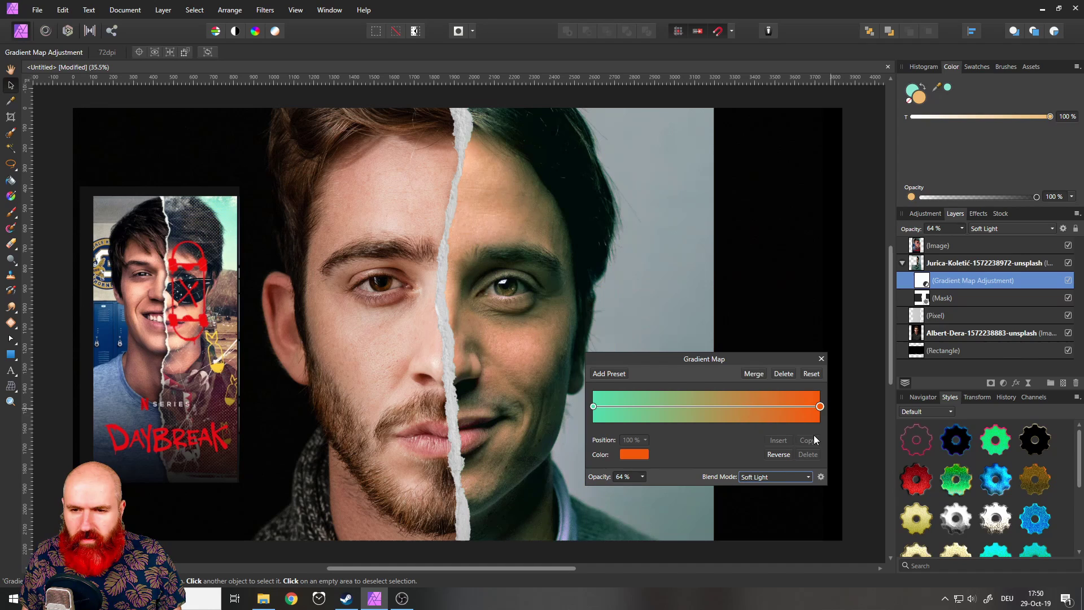
- Shift the right gradient stop's hue toward red and close the gradient map settings
click(636, 454)
mouse_move(577, 489)
mouse_down()
mouse_move(598, 490)
mouse_move(560, 489)
mouse_up()
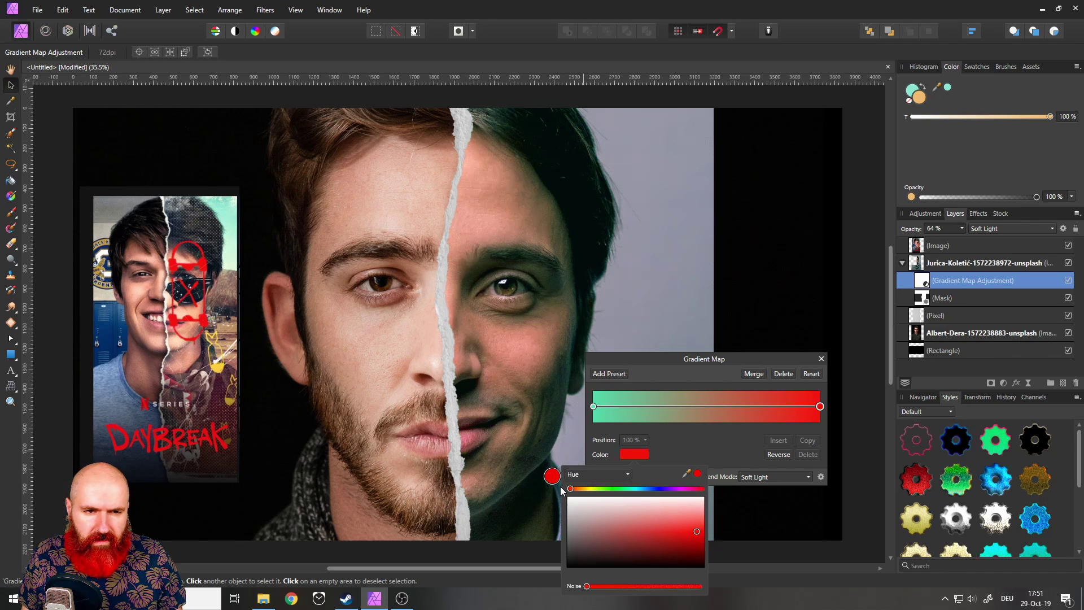
click(679, 435)
click(822, 357)
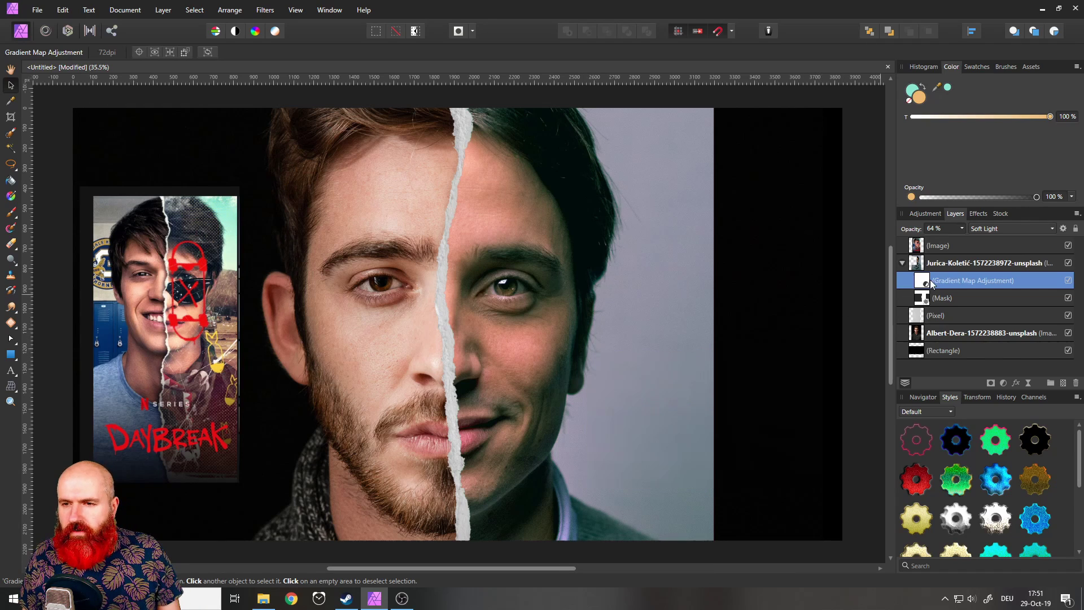
- Draw an orange rectangle over the right half and blend it in Soft Light
click(10, 356)
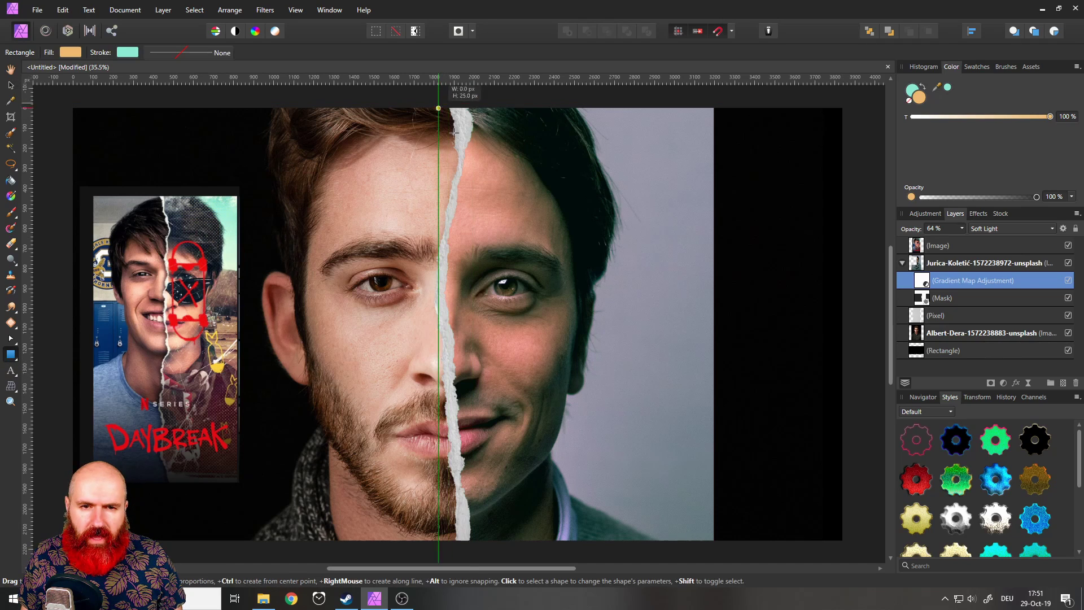
mouse_move(439, 104)
mouse_down()
mouse_move(650, 488)
mouse_move(731, 547)
mouse_up()
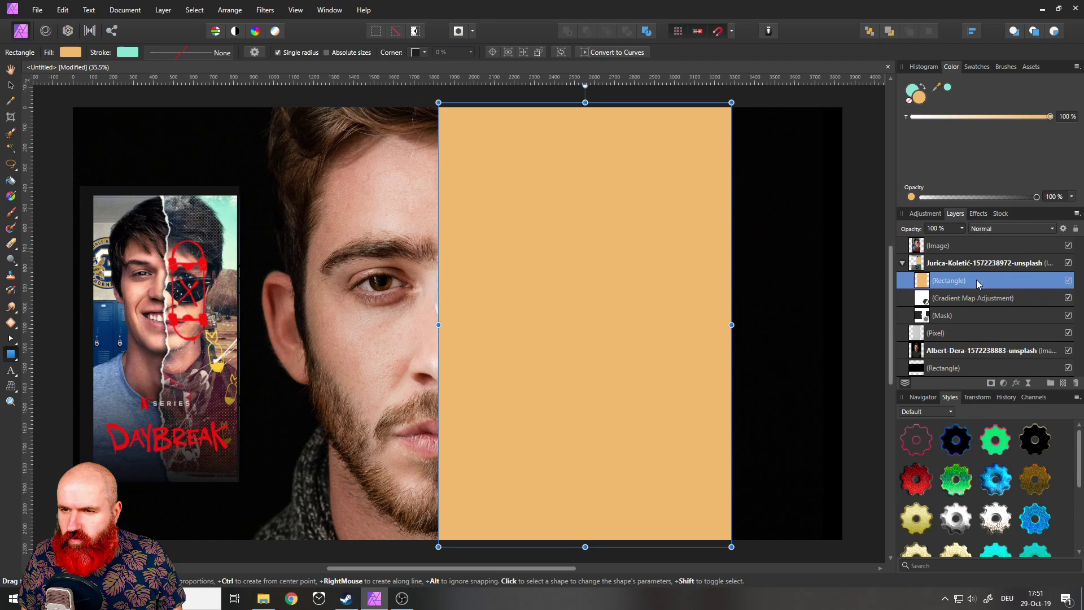
click(999, 228)
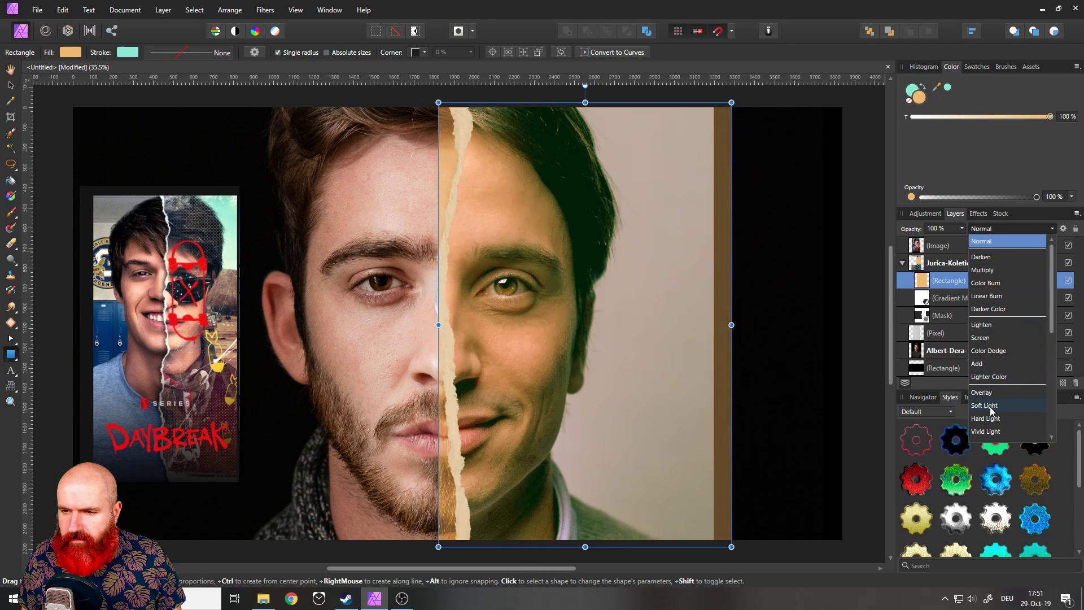
click(992, 405)
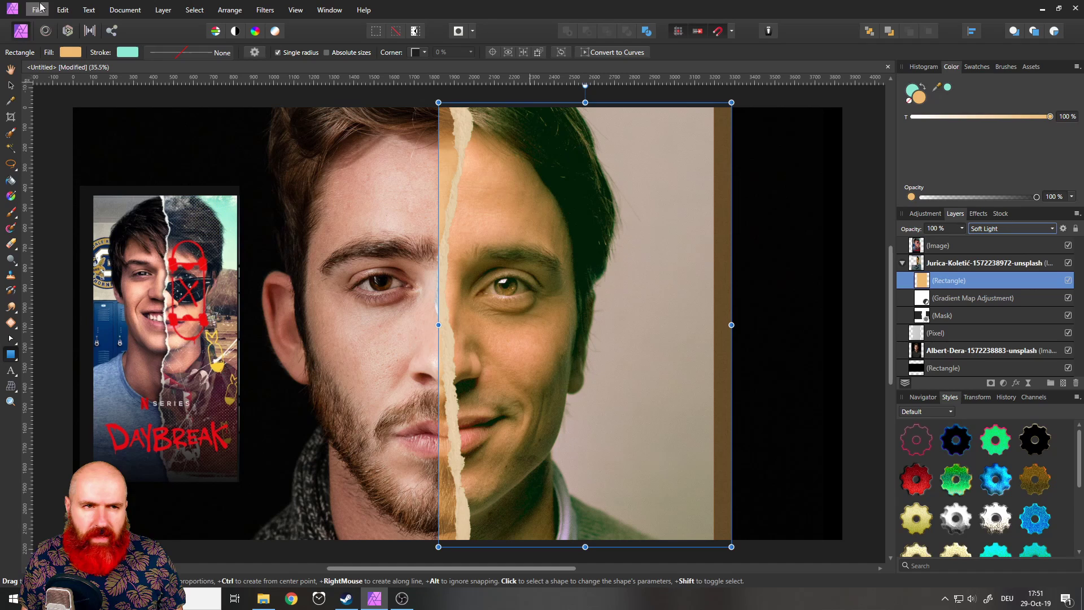
- Change the rectangle's fill to a paler orange and lower its opacity to 31%
click(69, 52)
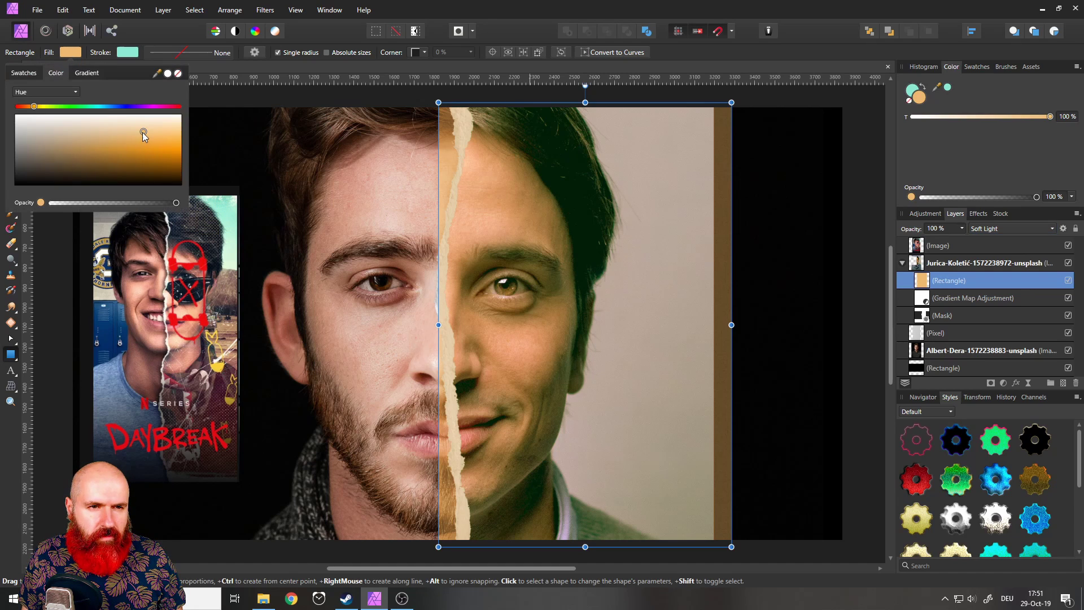
mouse_move(142, 132)
mouse_down()
mouse_move(132, 134)
mouse_move(162, 128)
mouse_up()
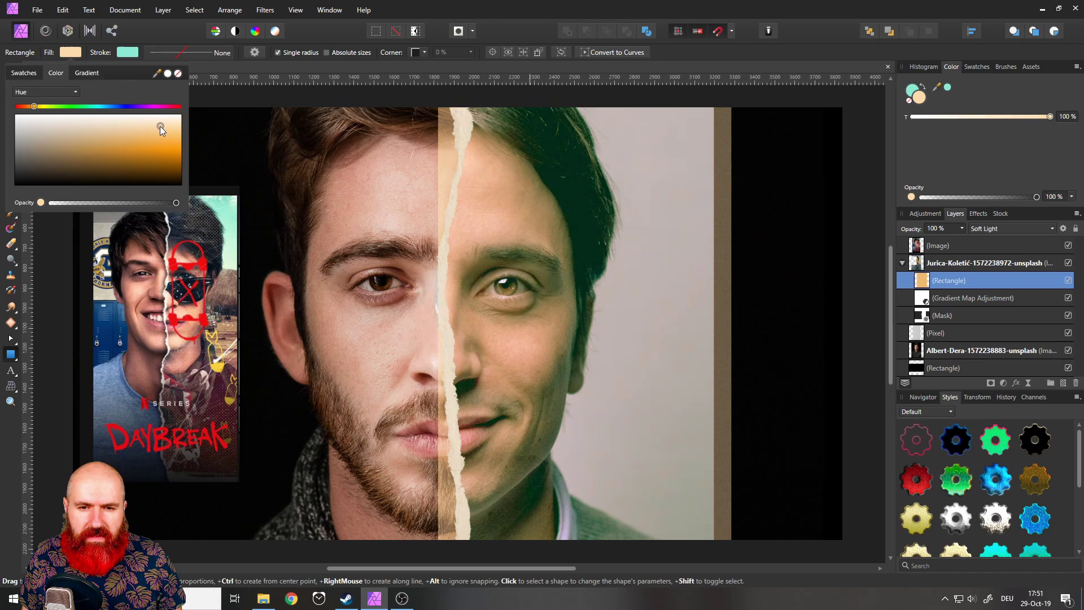
click(70, 52)
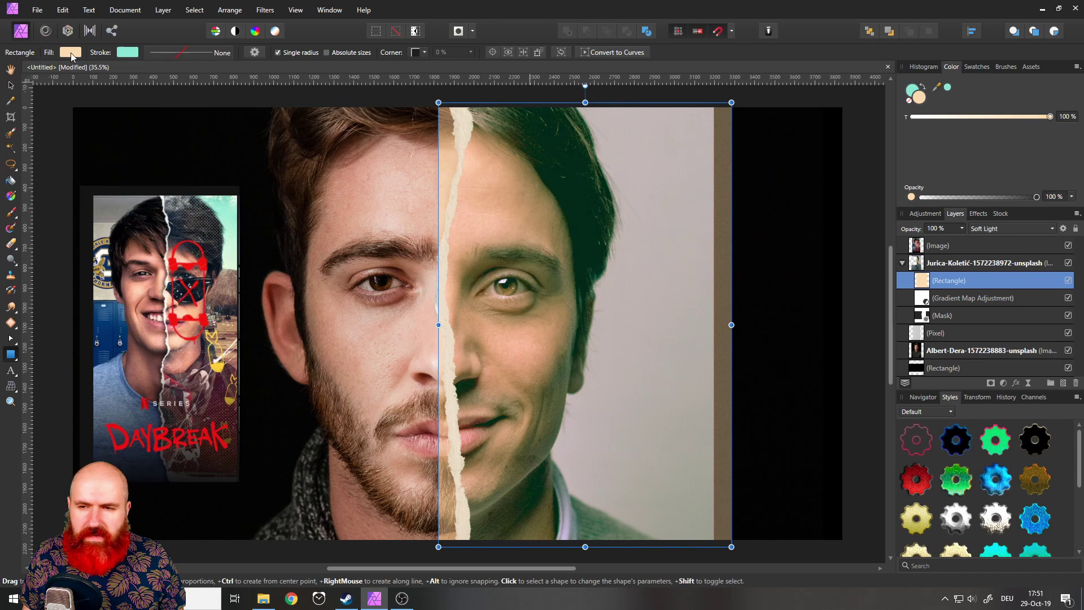
click(963, 228)
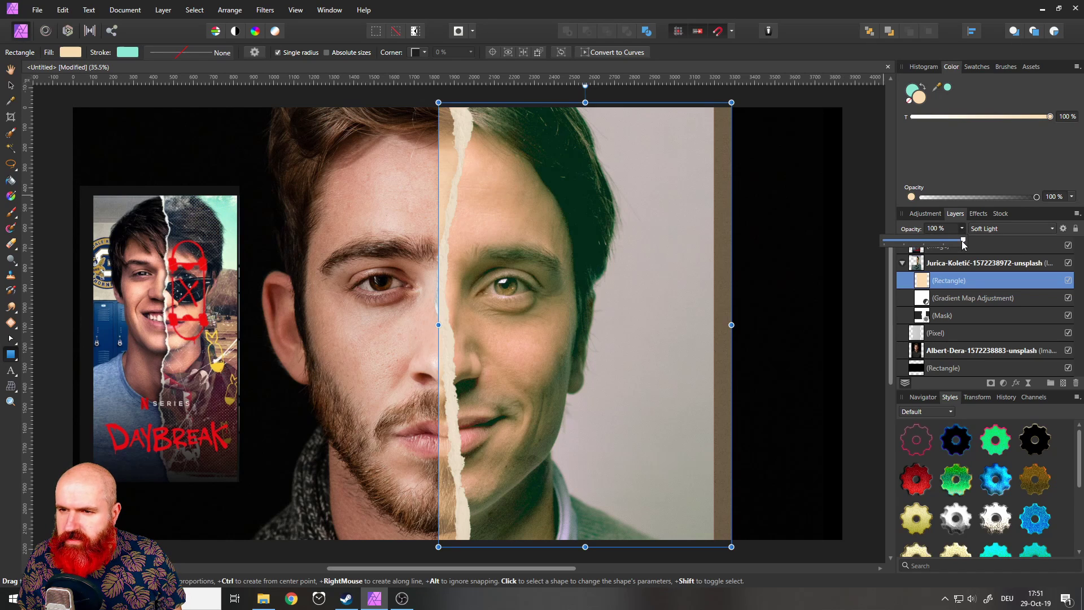
drag(964, 244, 910, 242)
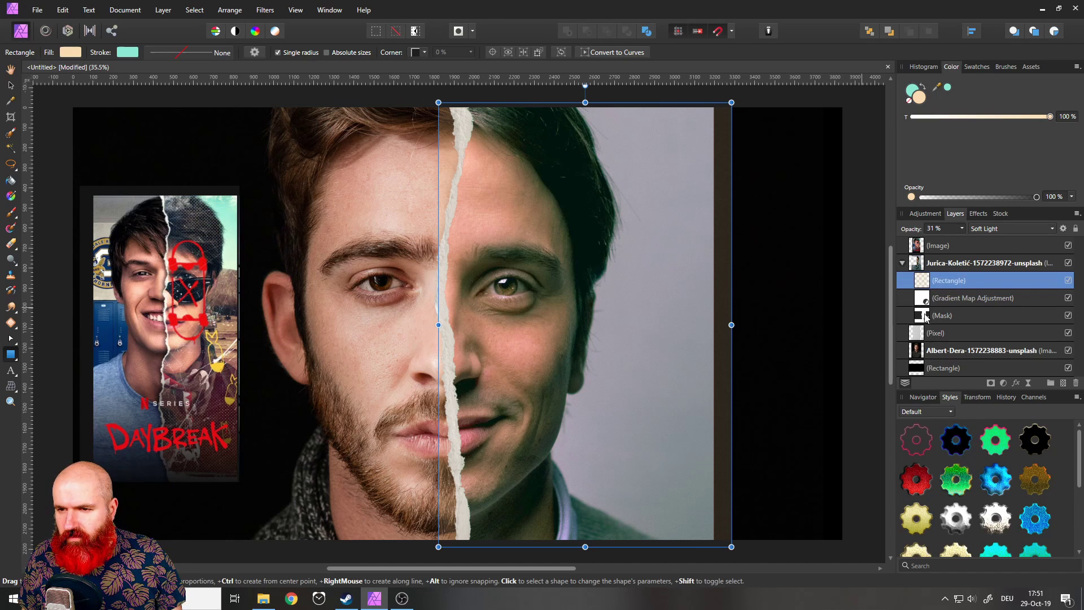
- Duplicate the face Mask layer and nest the copy inside the tint Rectangle layer
click(924, 319)
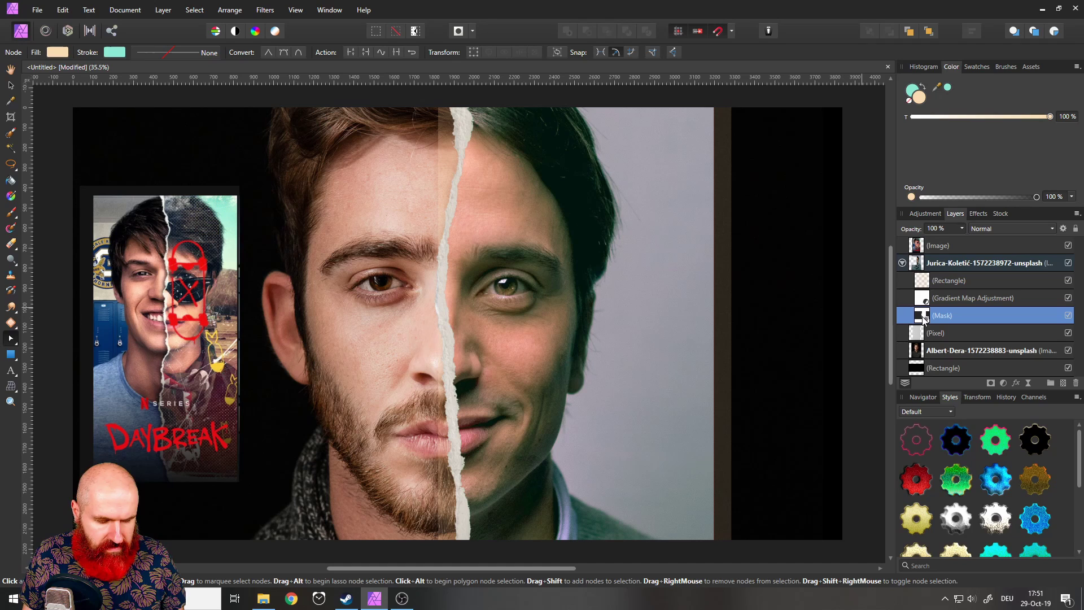
right_click(925, 320)
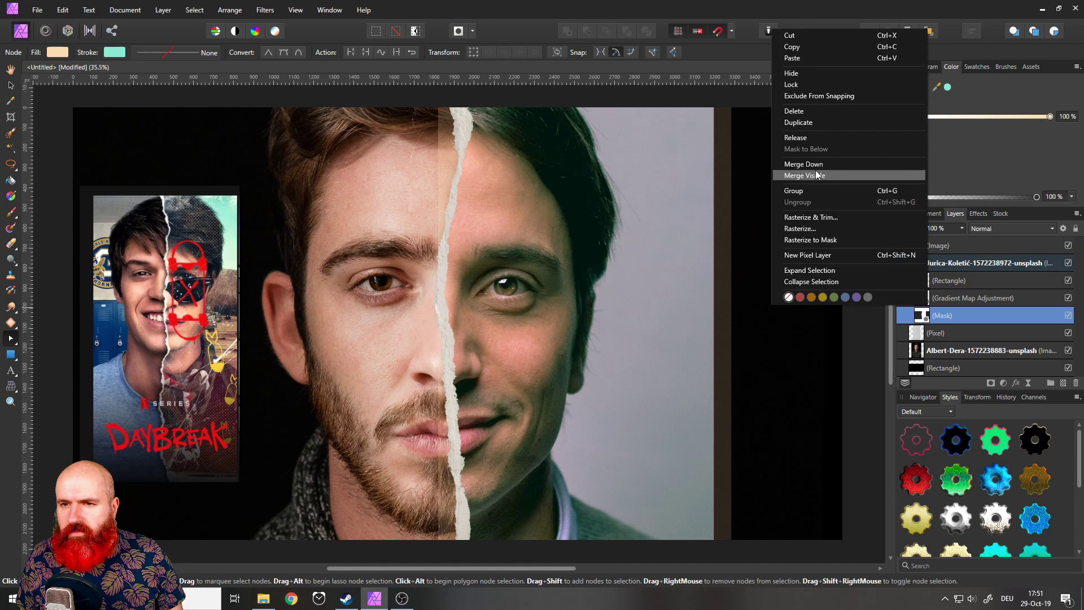
click(799, 123)
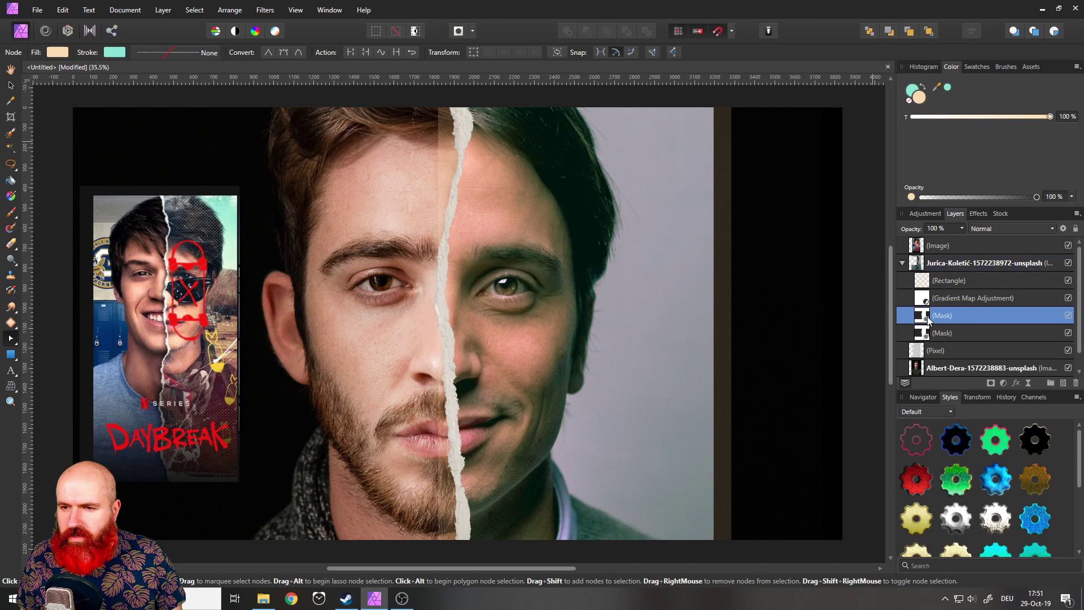
drag(931, 320, 937, 286)
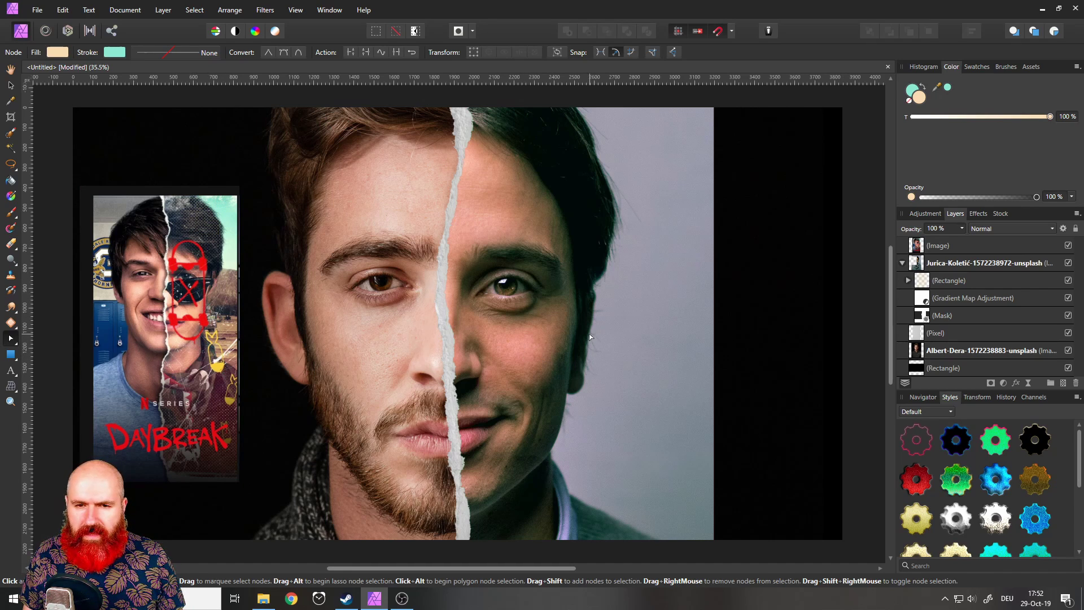
- Duplicate the right-half portrait layer
click(921, 263)
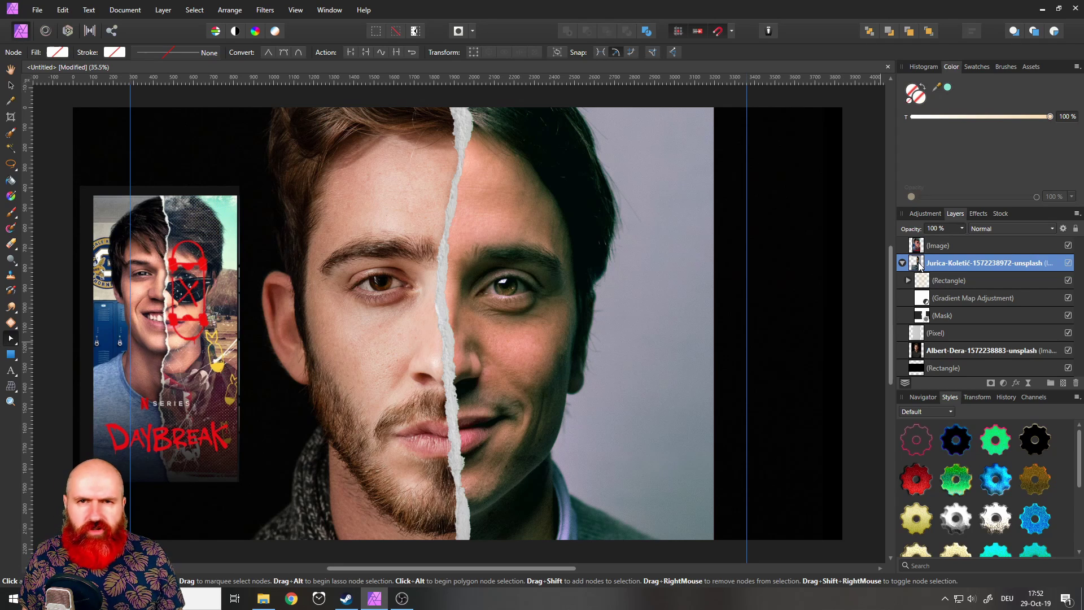
right_click(921, 266)
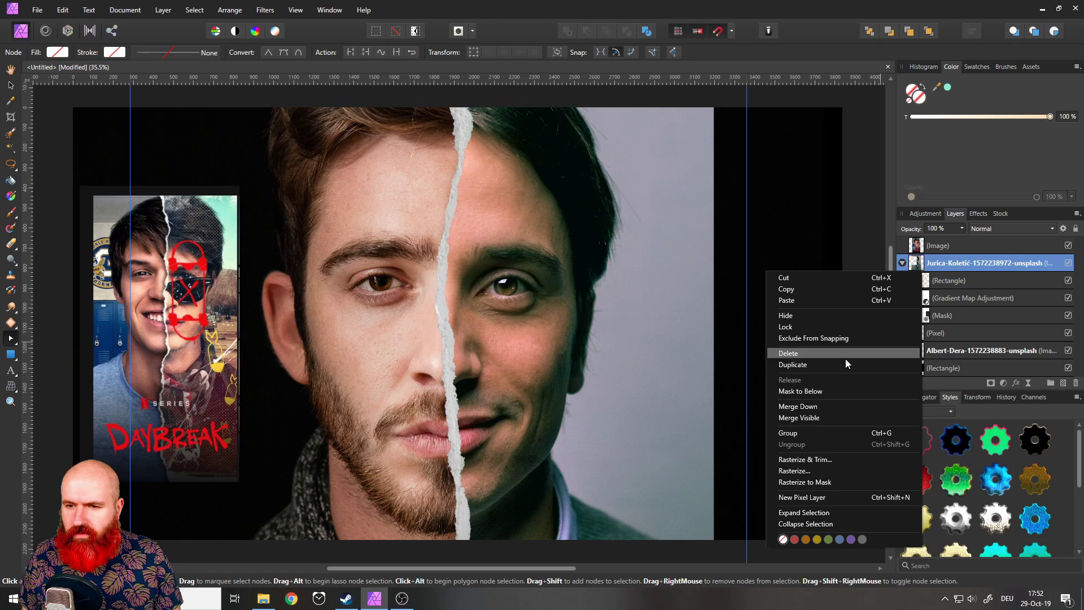
click(821, 367)
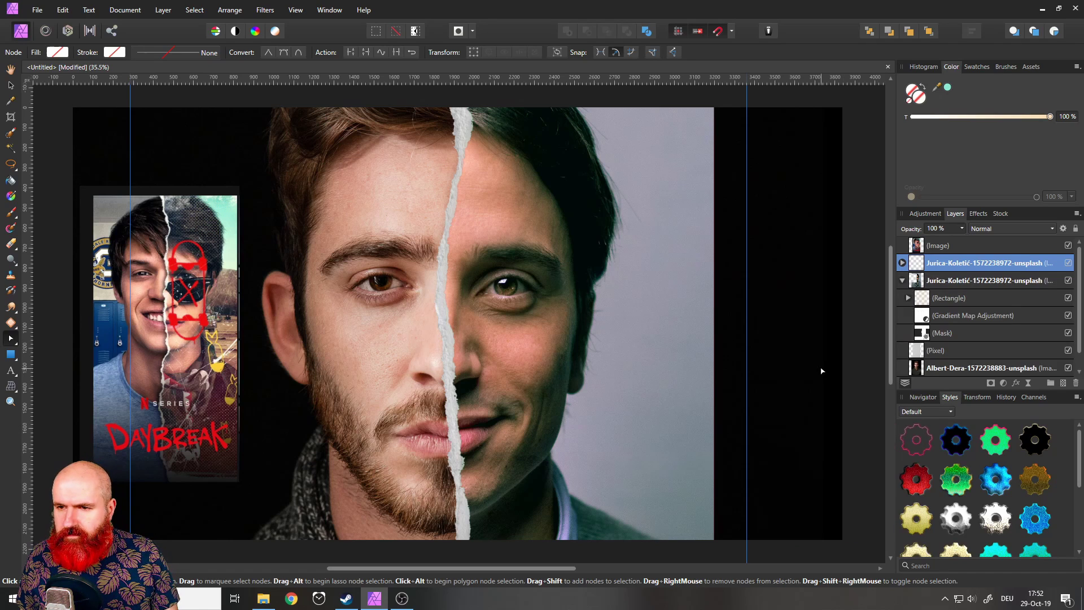
- Delete the tint Rectangle and Gradient Map Adjustment from the top portrait copy, keeping its mask
click(902, 281)
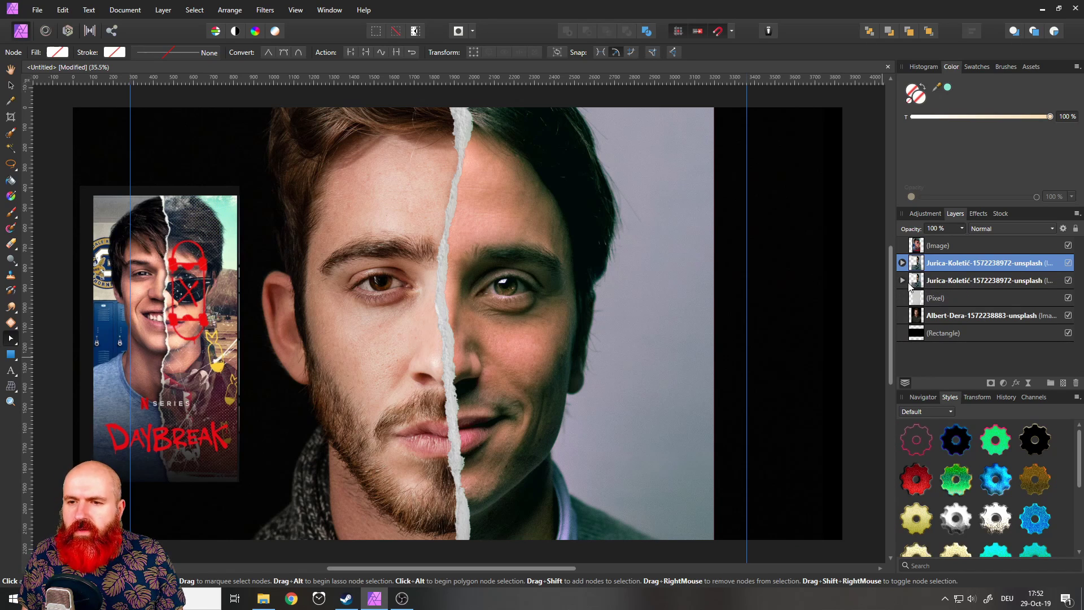
click(903, 281)
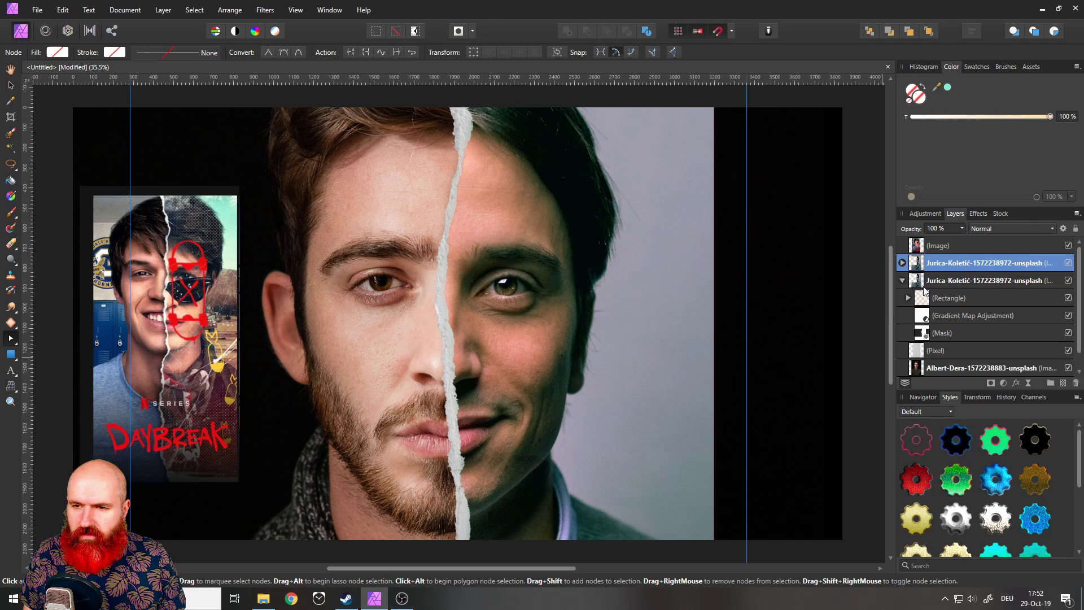
click(901, 281)
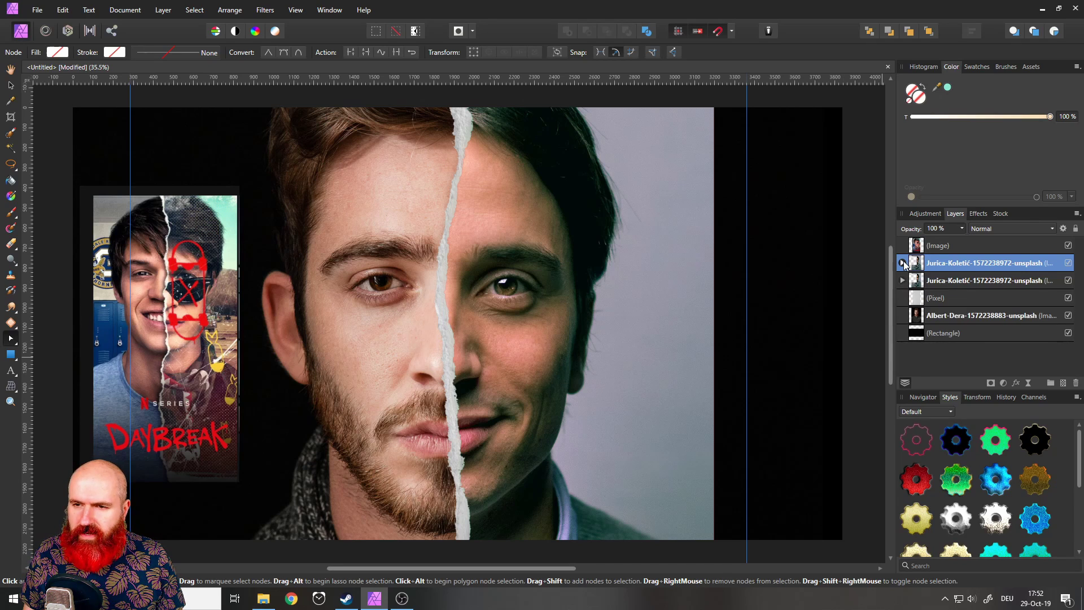
click(902, 263)
click(949, 281)
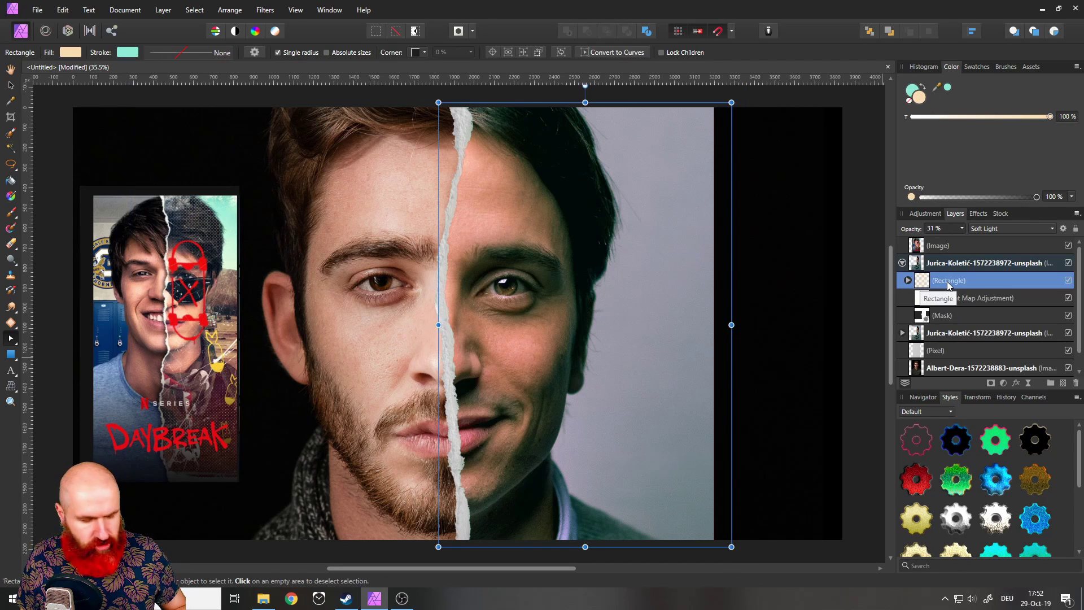
shift+click(948, 316)
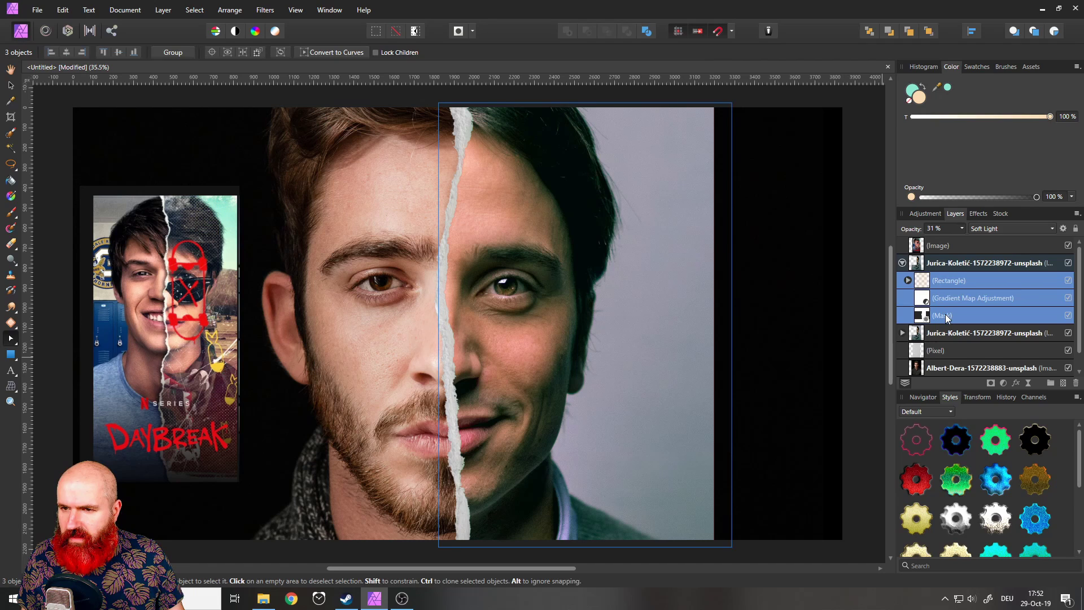
click(944, 299)
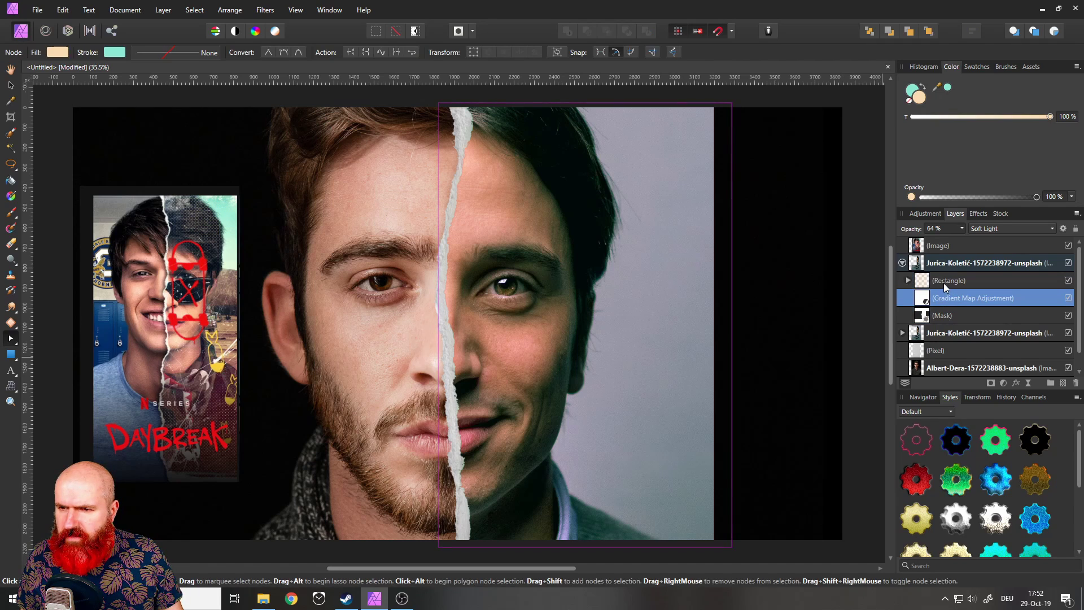
shift+click(943, 283)
key(Delete)
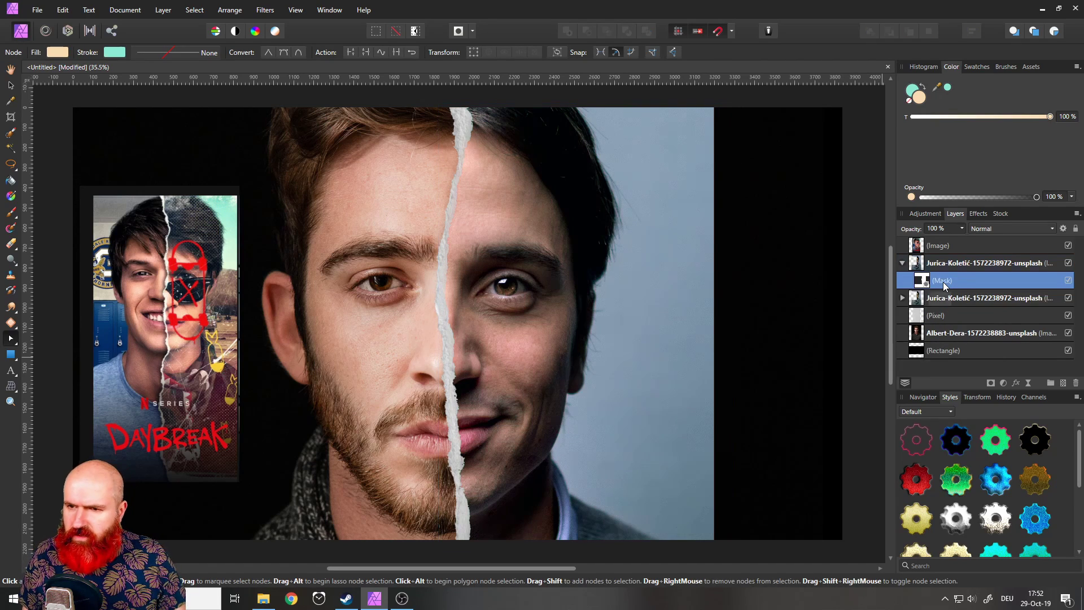
click(916, 269)
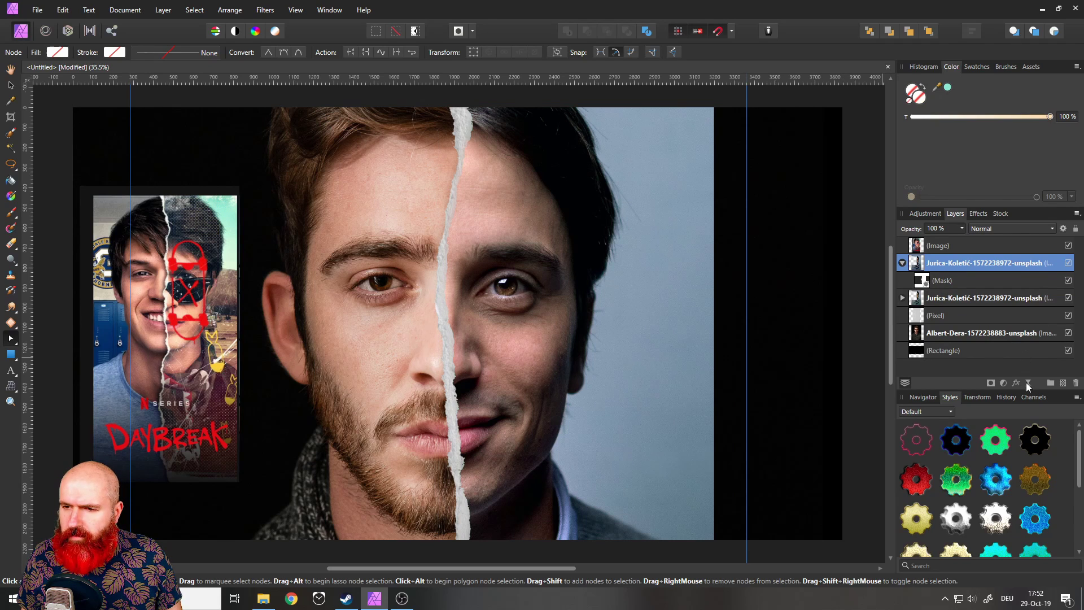
- Add a live Halftone filter to the top portrait copy with Cell Size about 17
click(1028, 384)
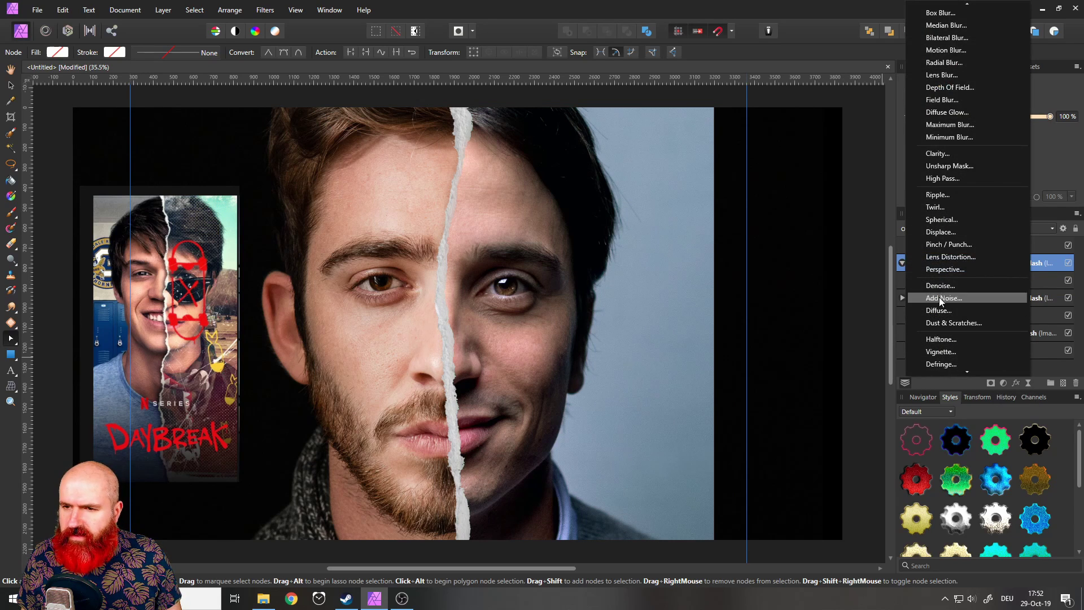
click(951, 340)
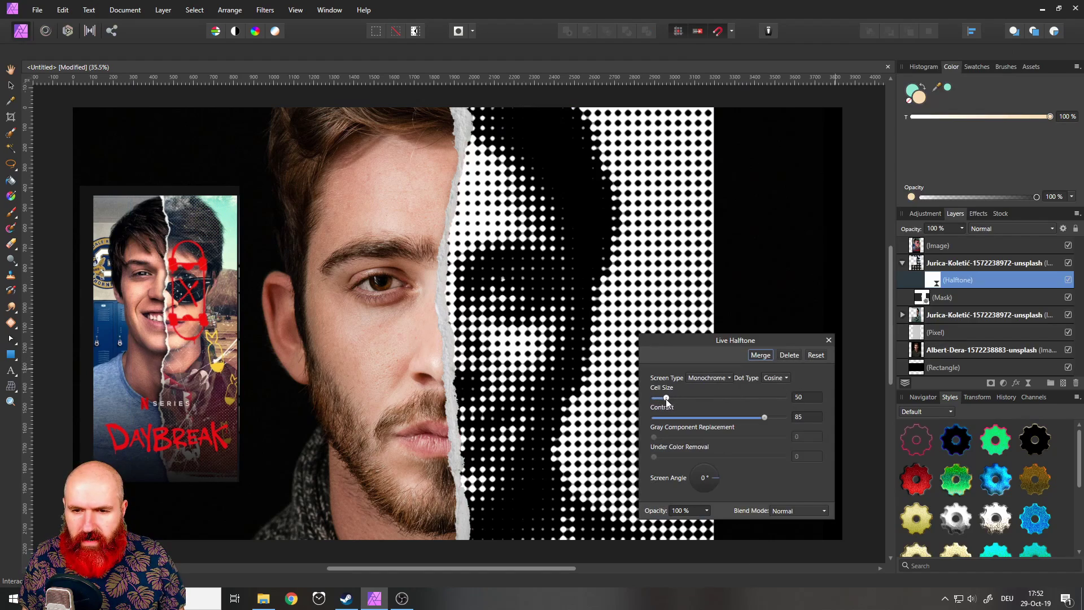
drag(666, 398, 659, 399)
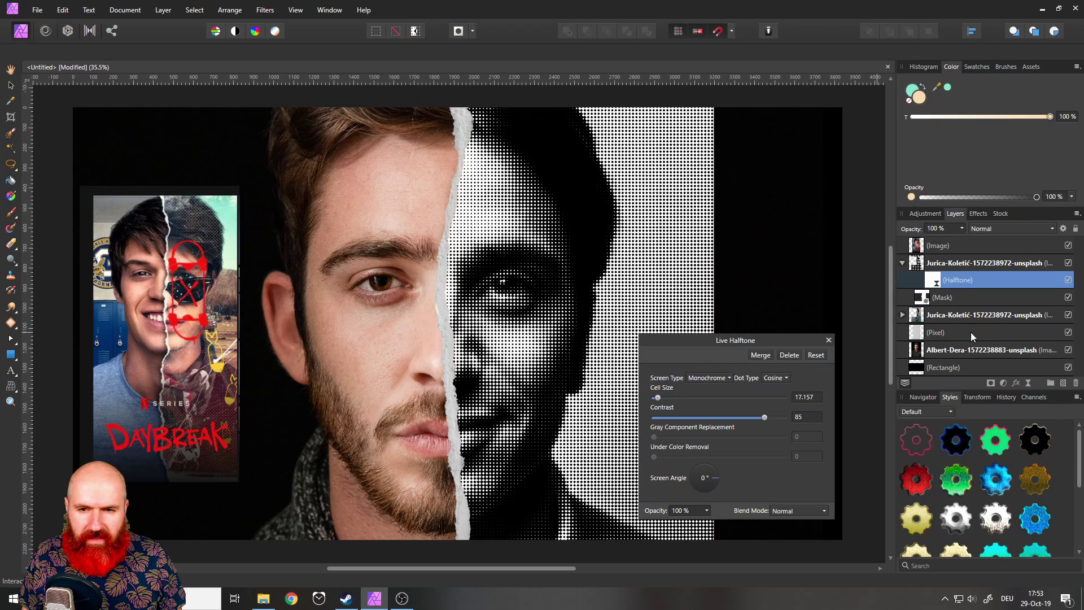
click(830, 339)
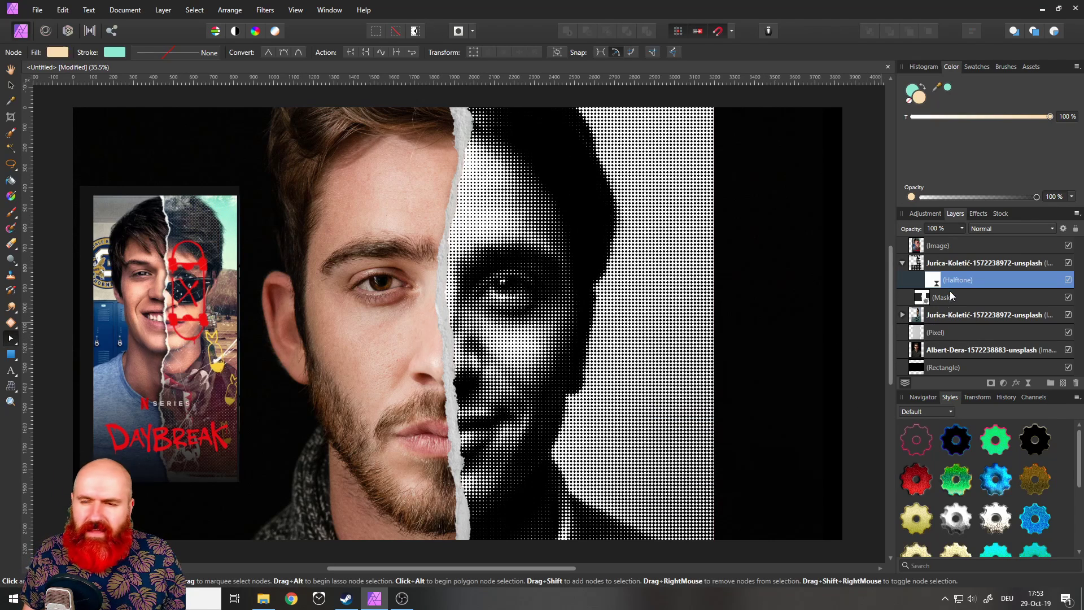
- Set the halftone layer's blend mode to Screen
drag(915, 262, 925, 329)
click(903, 314)
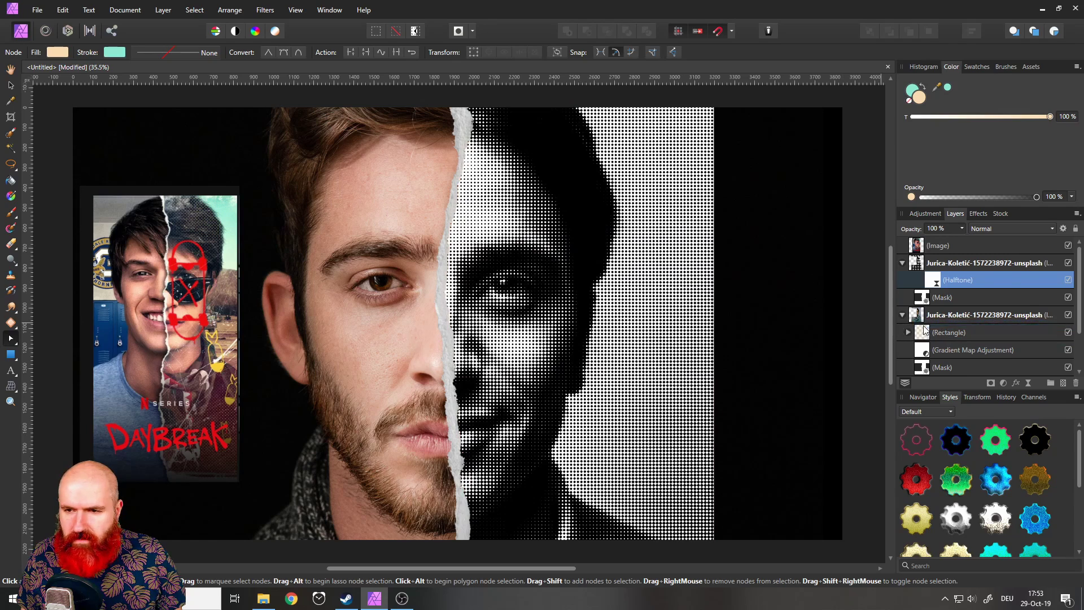
click(997, 229)
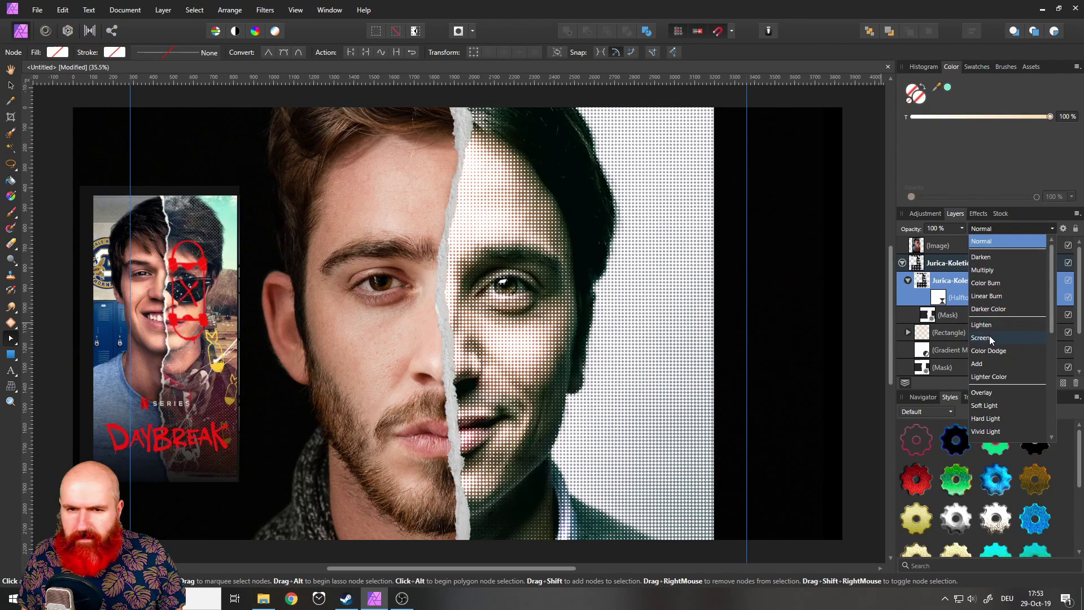
click(991, 338)
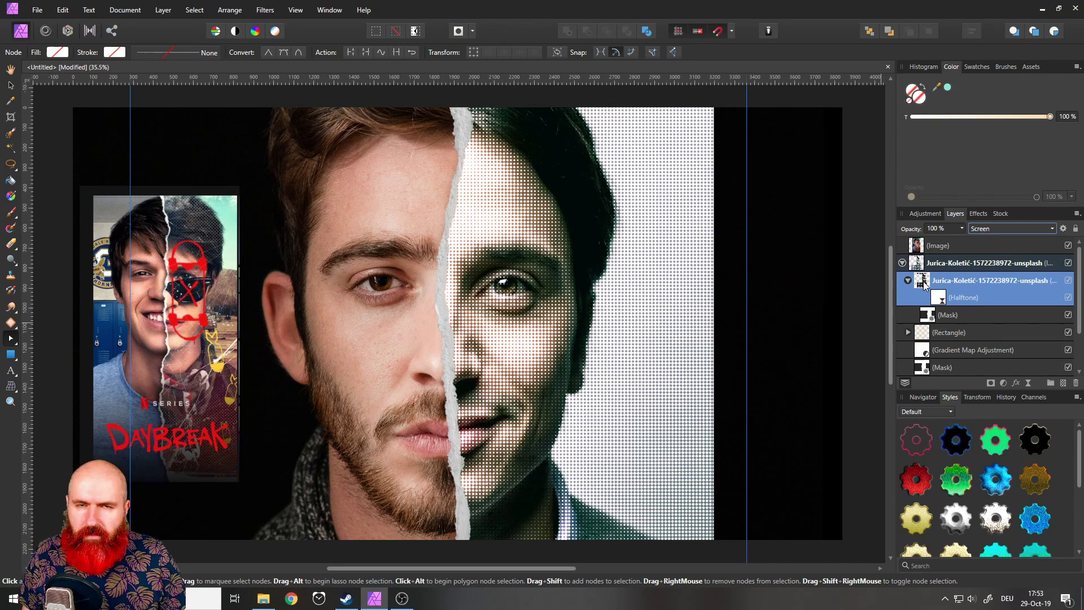
- Slightly enlarge the halftone dots and push the halftone contrast to 100
key(ctrl+0)
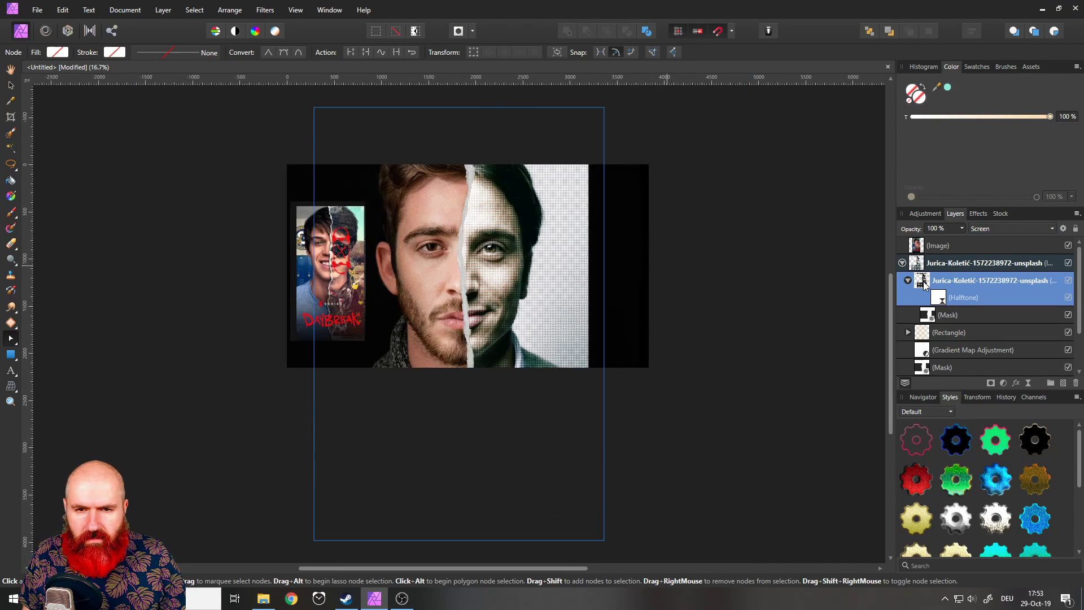
key(ctrl+alt+0)
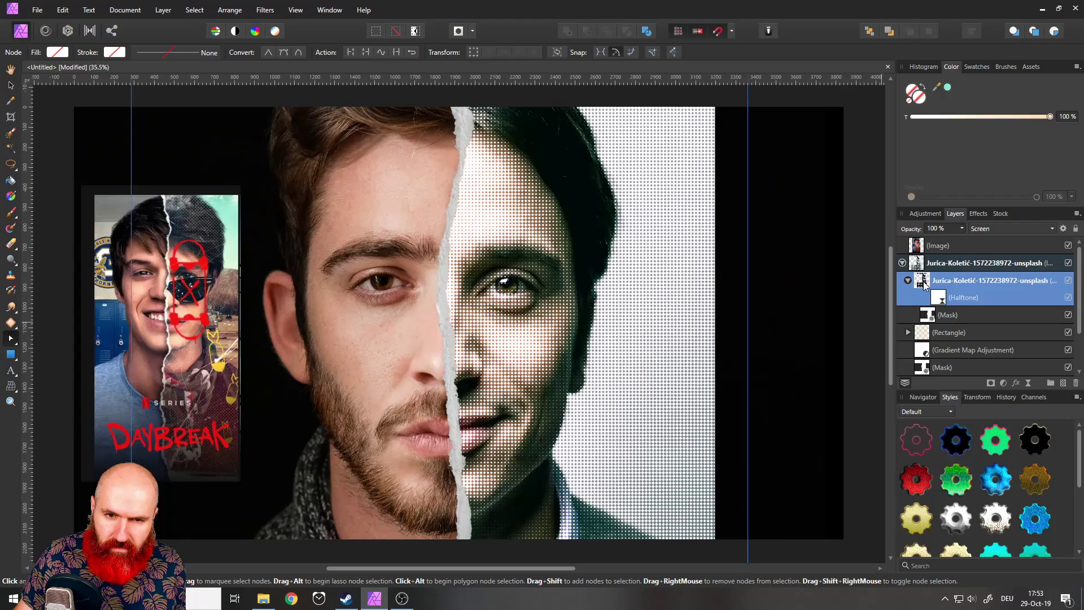
double_click(940, 299)
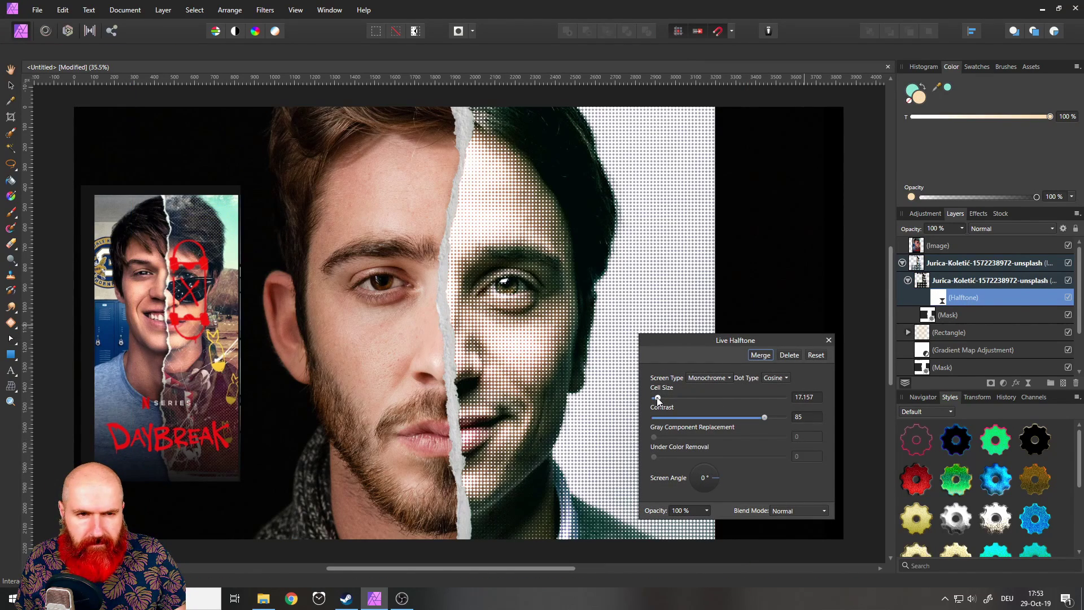
drag(657, 400, 658, 399)
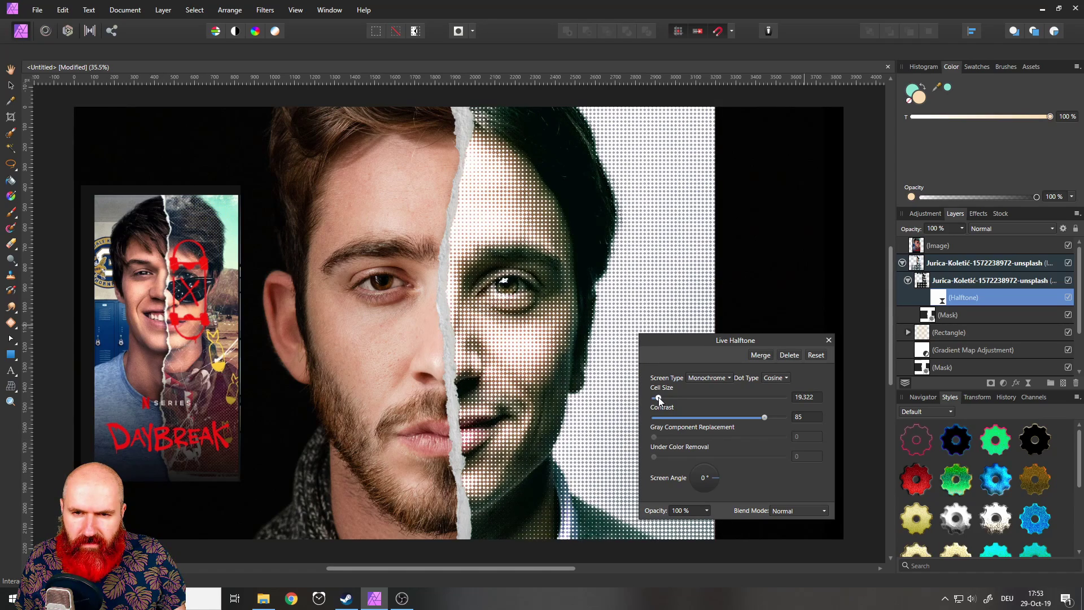
mouse_move(765, 418)
mouse_down()
mouse_move(802, 419)
mouse_move(716, 420)
mouse_move(765, 425)
mouse_up()
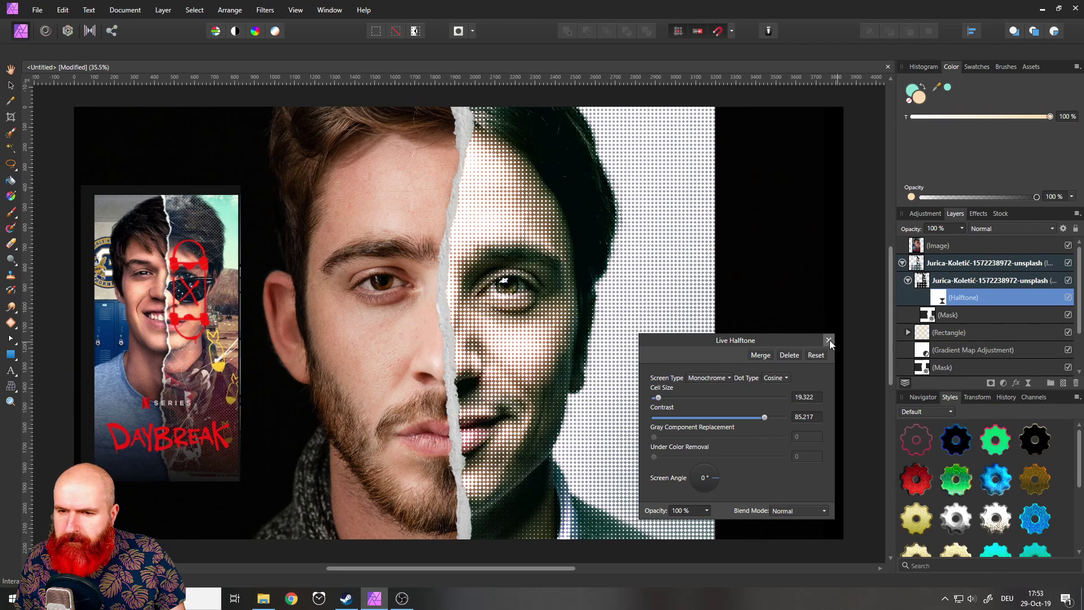
- Compare Color, Line, Circular screens and Round dots, then settle on Monochrome Cosine dots
click(721, 379)
click(705, 408)
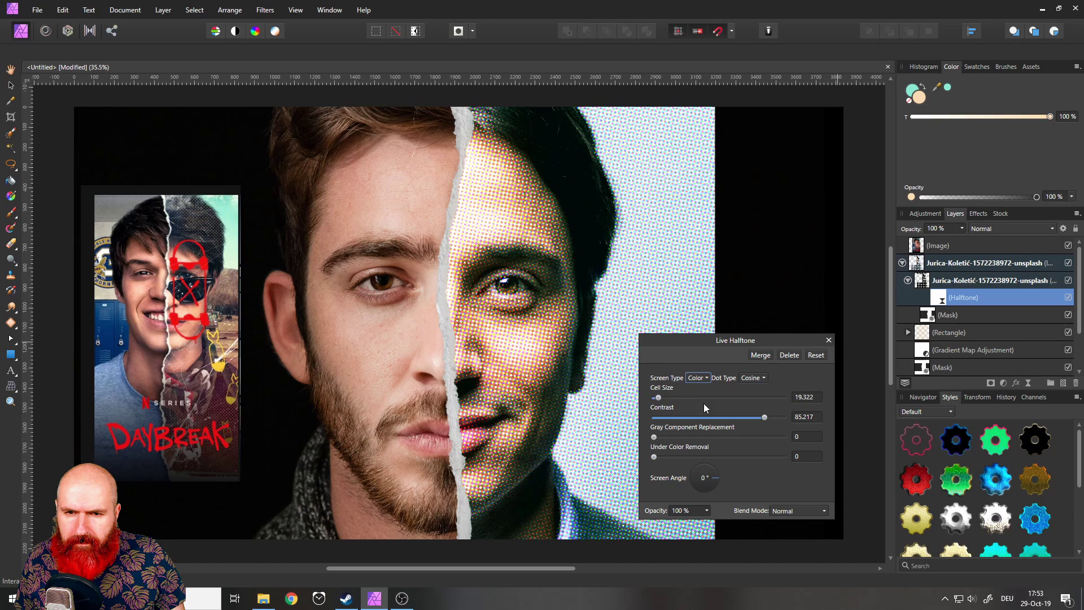
click(710, 383)
click(696, 421)
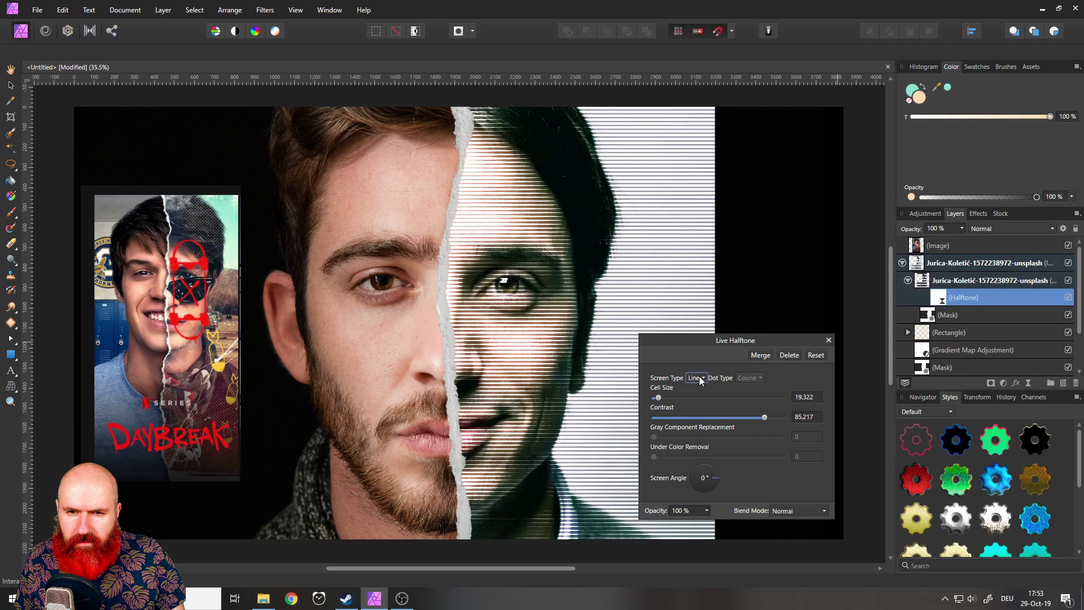
click(701, 380)
click(690, 434)
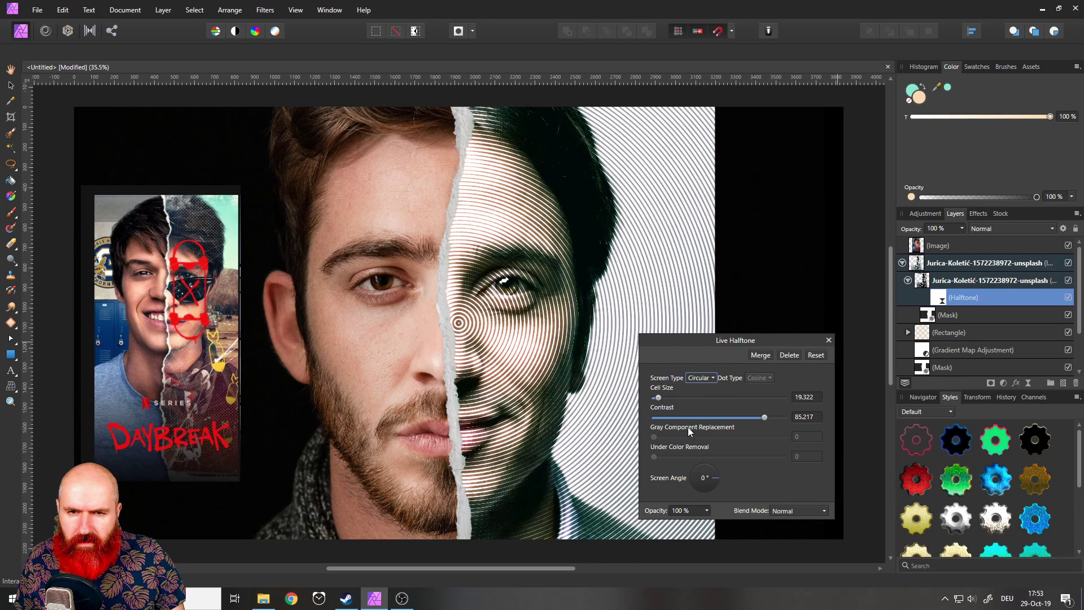
click(698, 379)
click(700, 395)
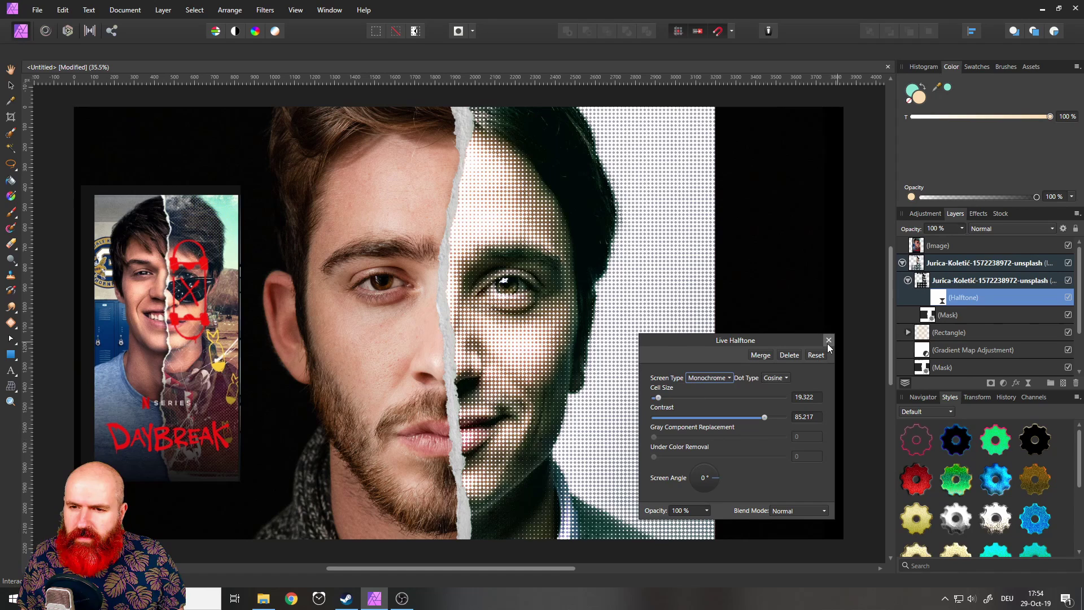
click(777, 378)
click(779, 389)
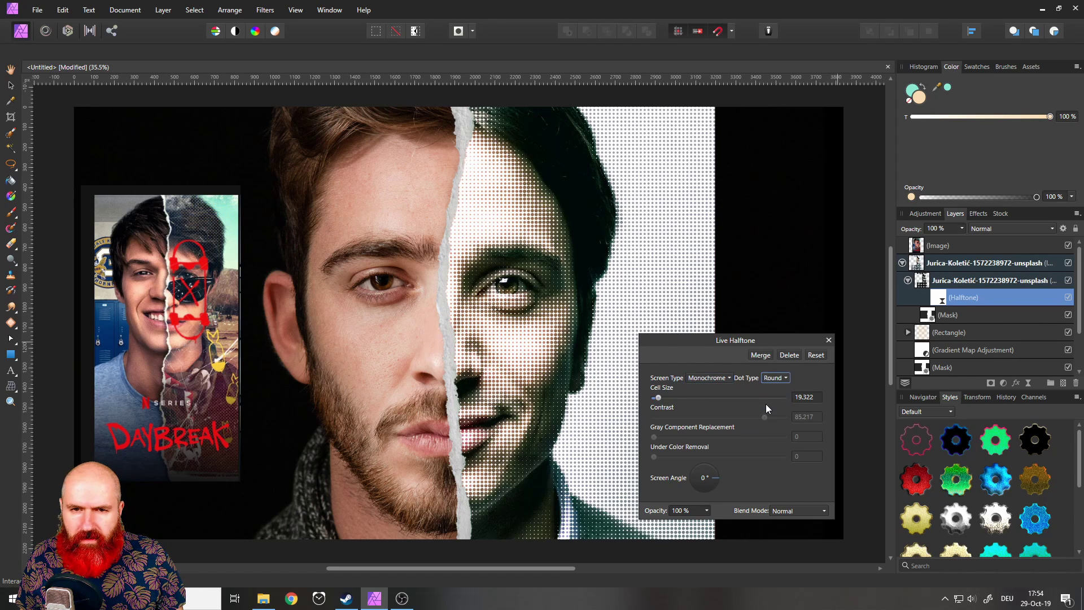
click(781, 379)
click(783, 398)
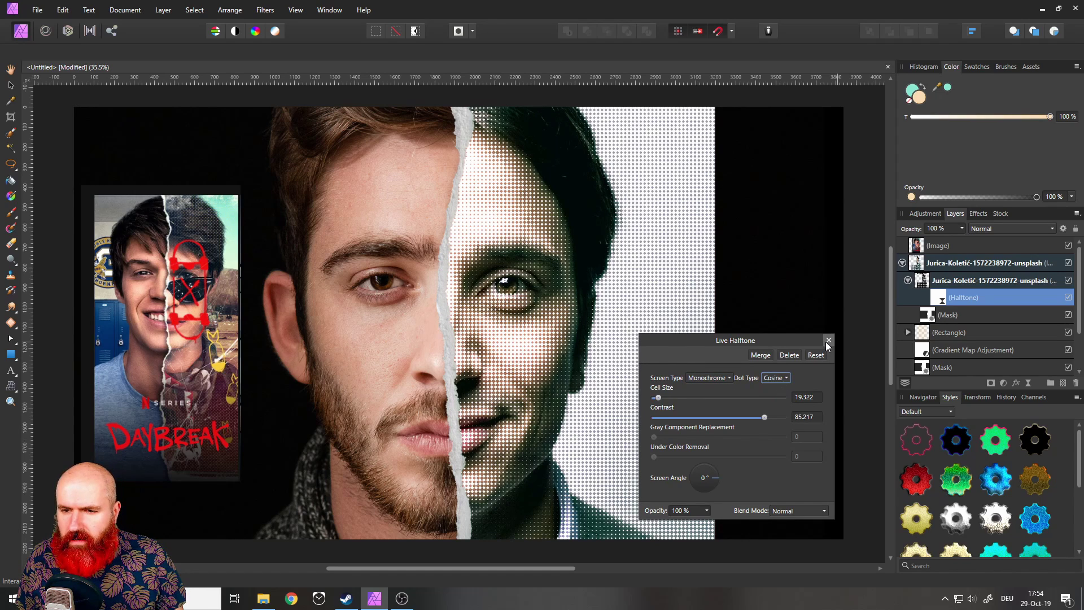
click(828, 340)
click(929, 315)
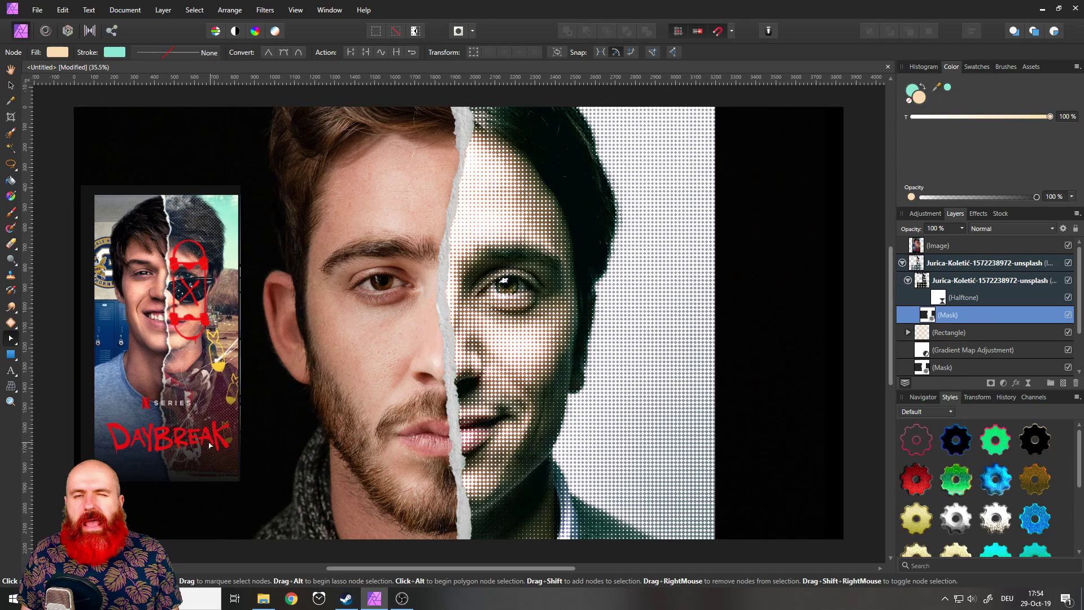
- Paint black on the halftone mask with a ~3200 px brush across the middle of the face
click(11, 213)
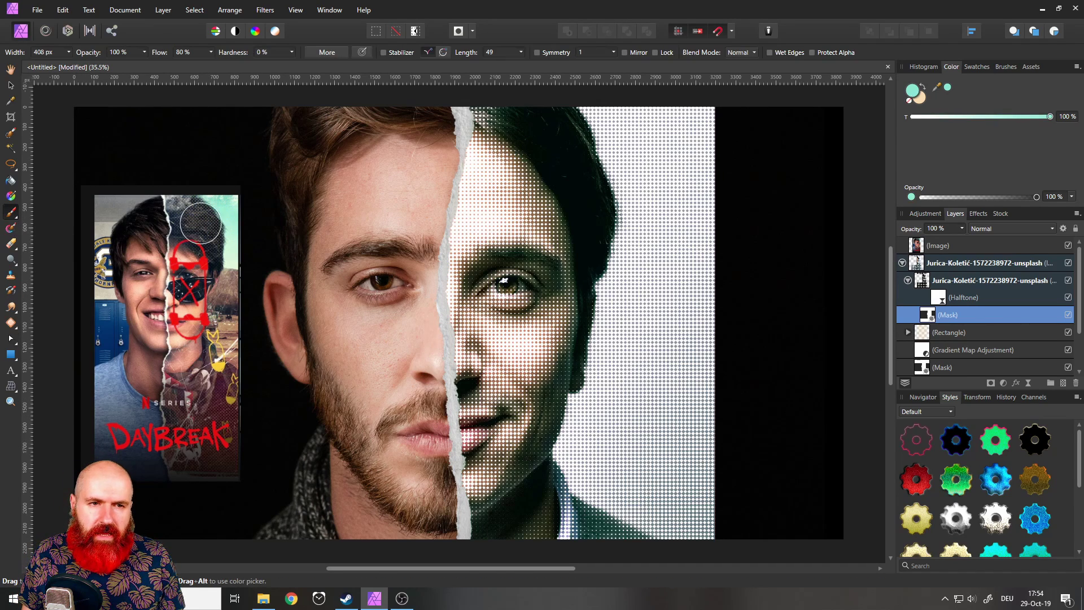
click(69, 52)
drag(80, 63, 84, 64)
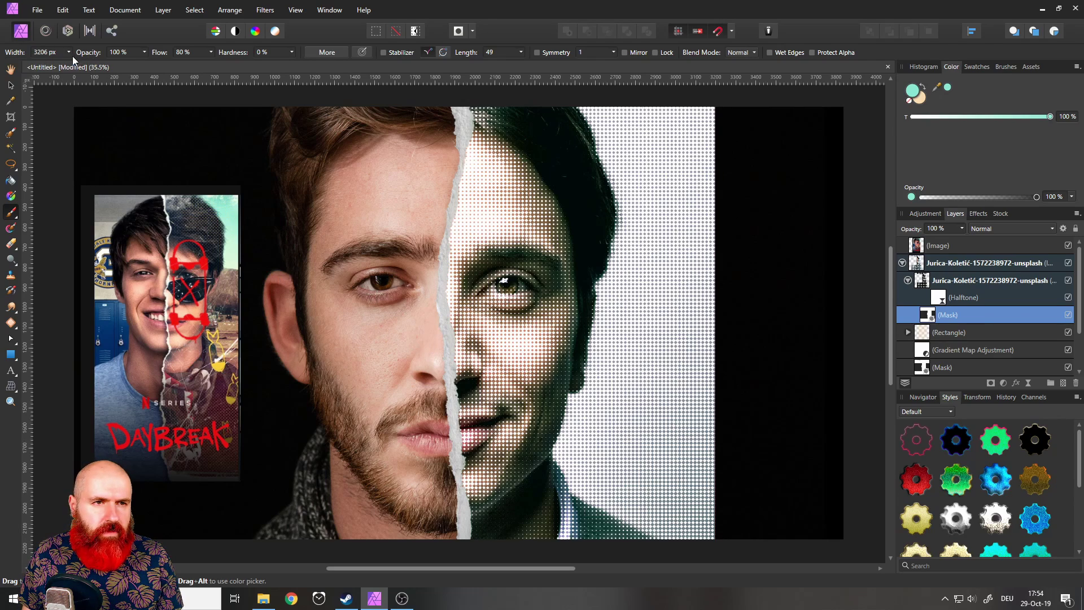
click(508, 321)
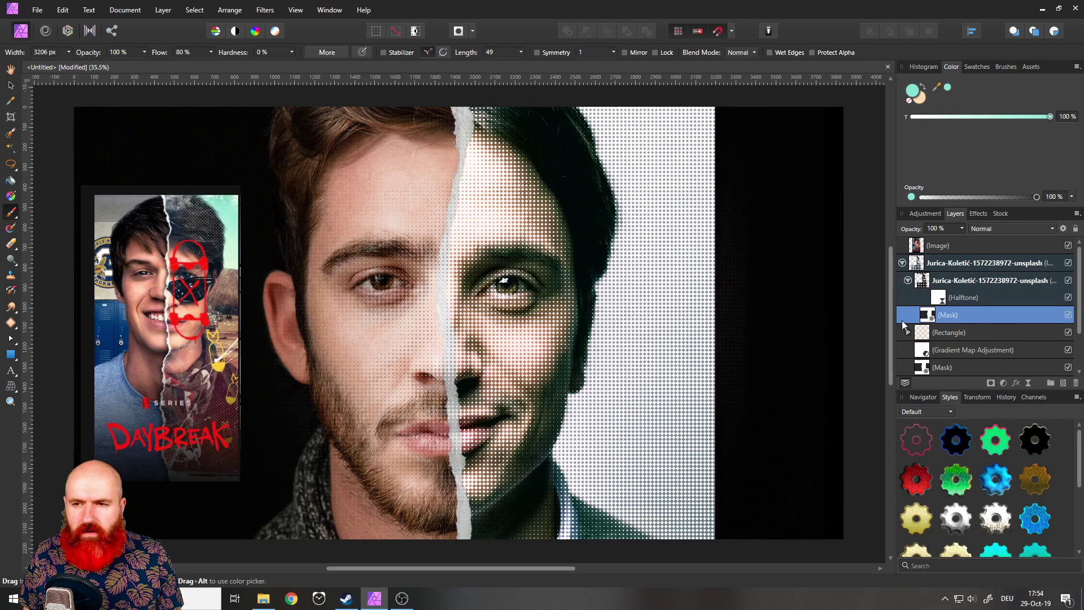
key(ctrl+z)
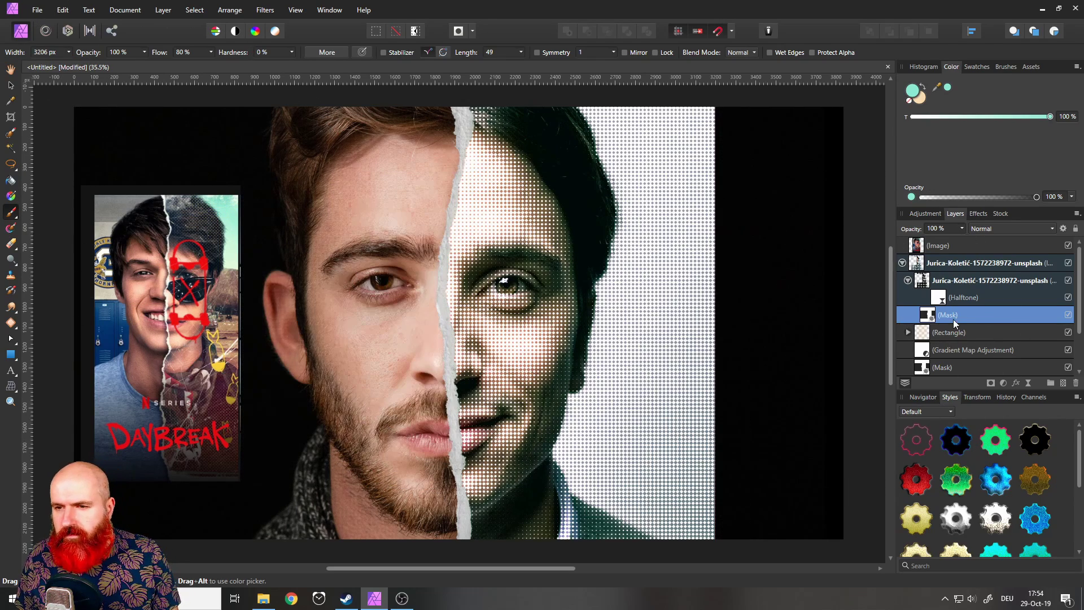
double_click(912, 90)
click(382, 390)
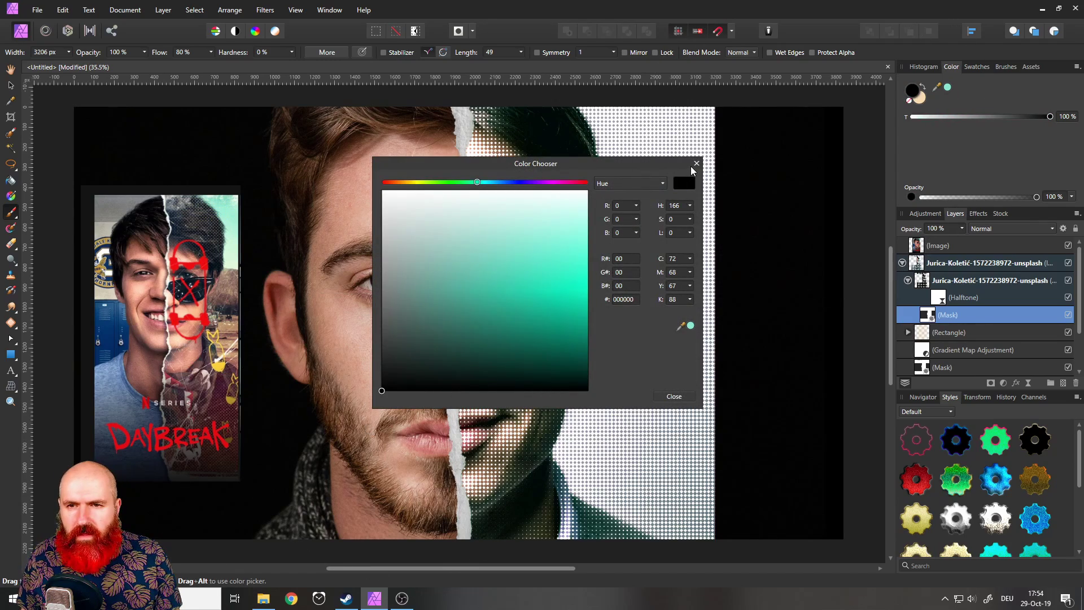
click(695, 165)
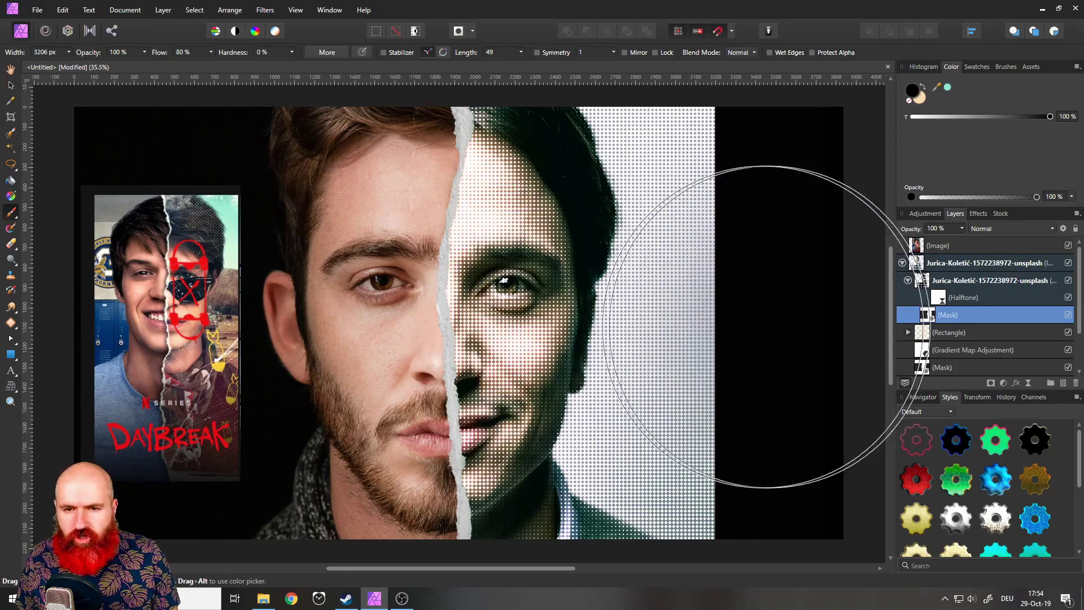
drag(765, 326, 411, 363)
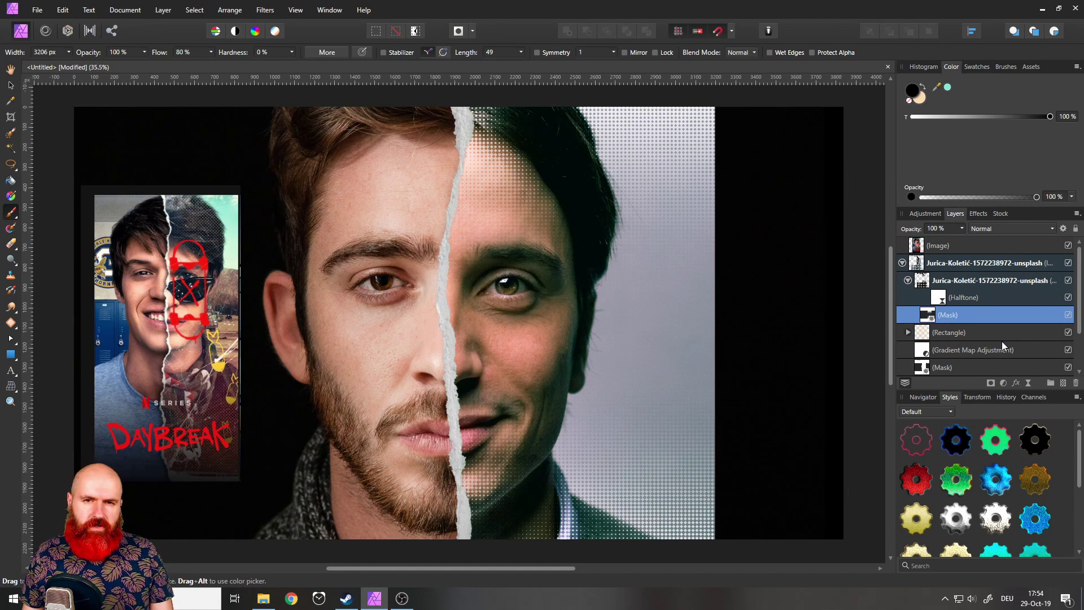
- Lower the halftone photo layer's opacity to 54%, leaving the outer group at 100%
click(921, 283)
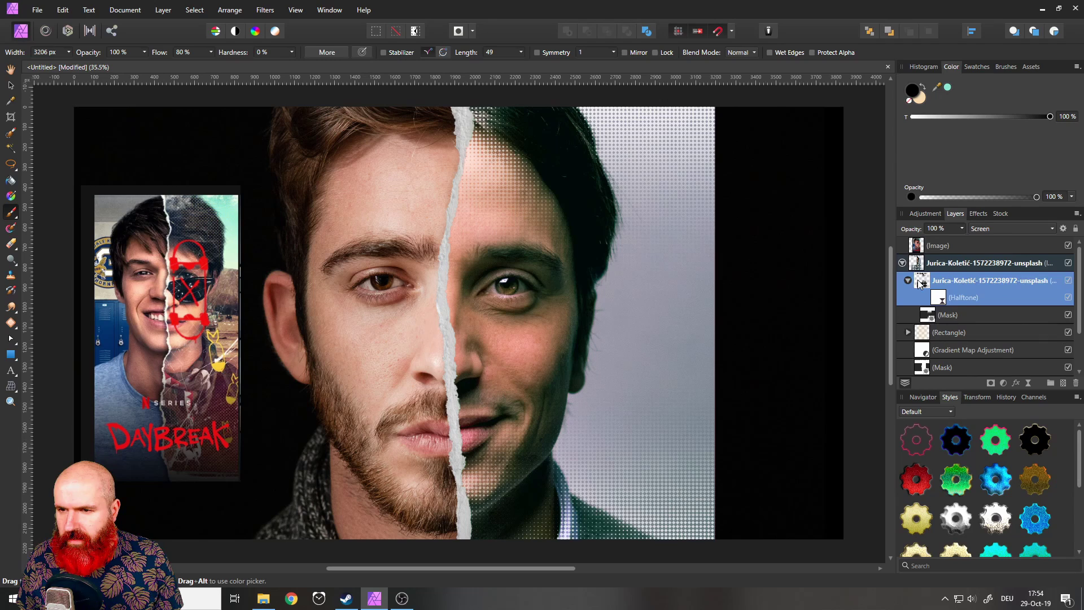
click(927, 266)
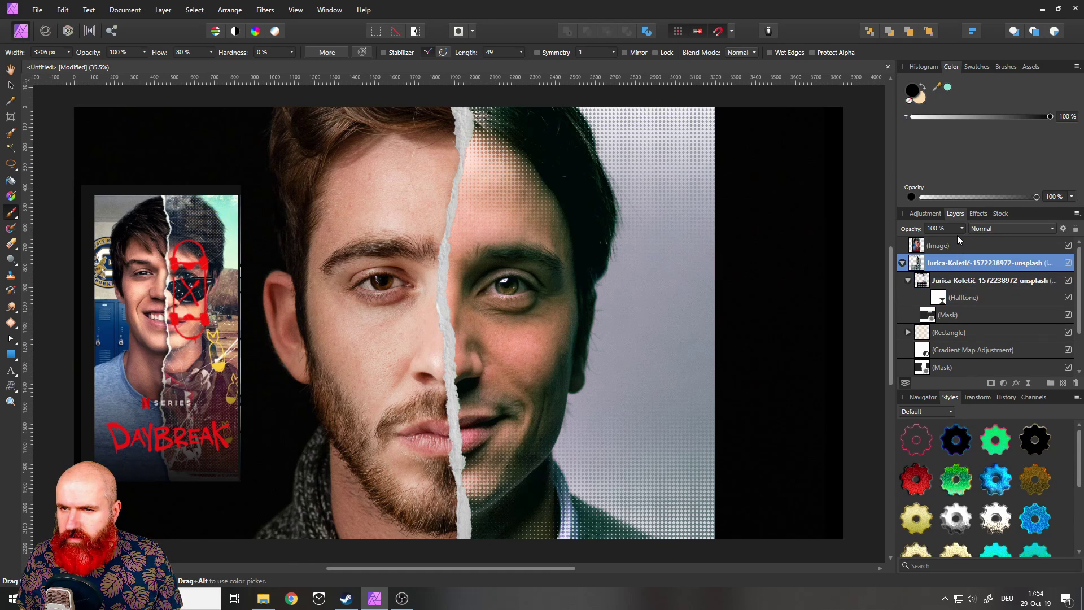
click(962, 229)
mouse_move(961, 241)
mouse_down()
mouse_move(946, 239)
mouse_move(981, 240)
mouse_up()
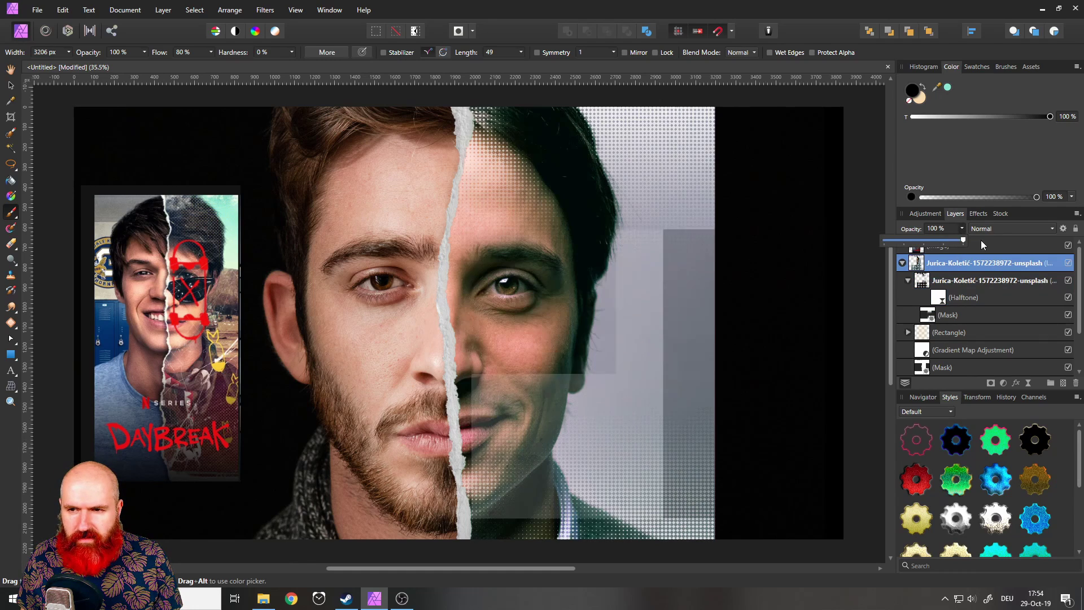
click(934, 283)
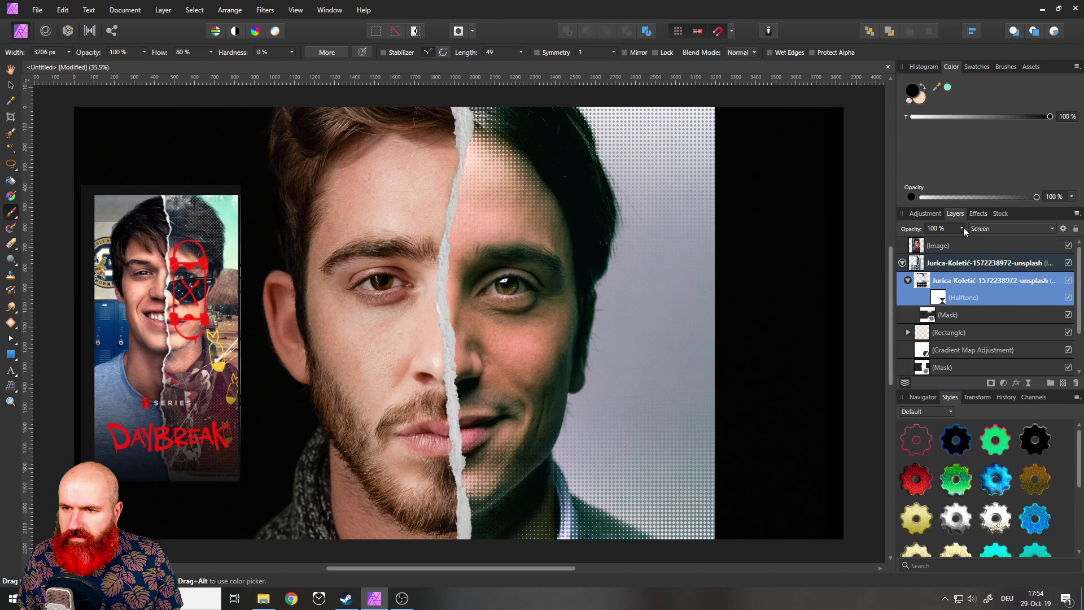
click(963, 228)
drag(963, 241, 925, 241)
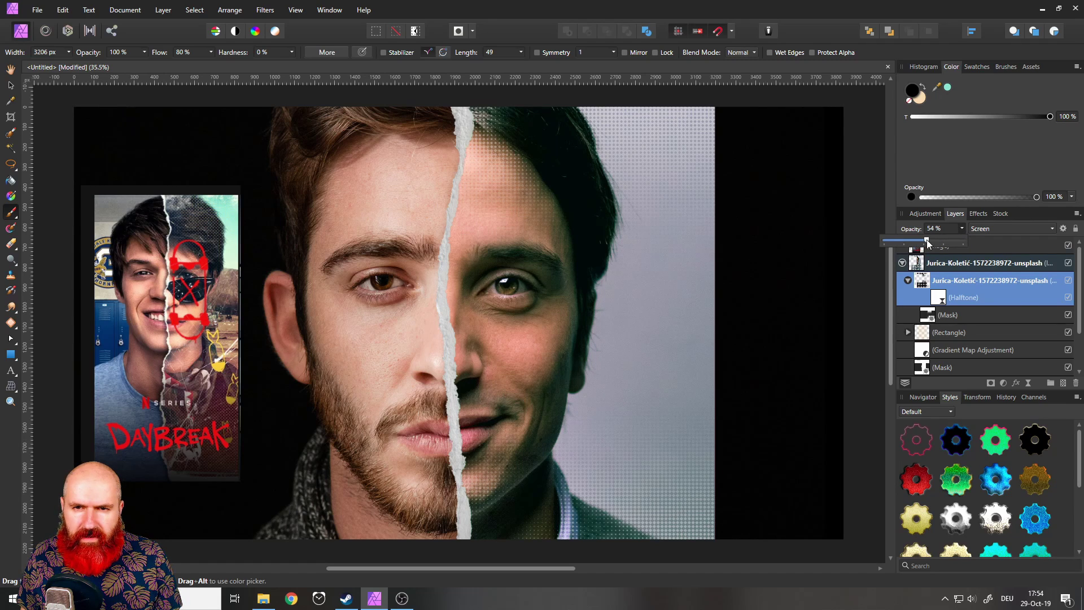
click(961, 231)
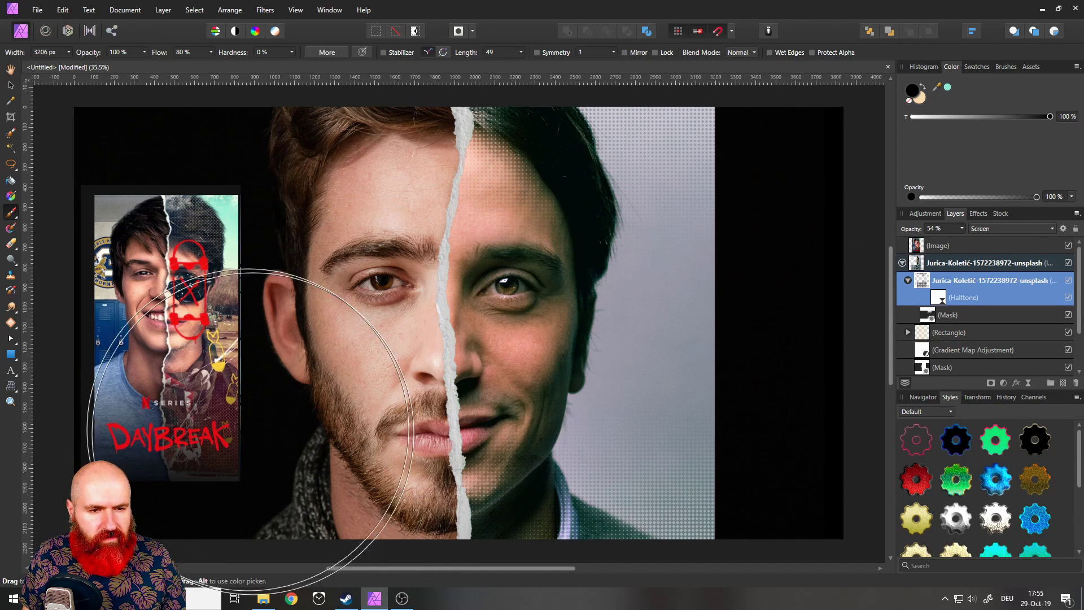
- Scale the Daybreak reference poster to 327% and tuck it against the canvas's left edge
click(10, 85)
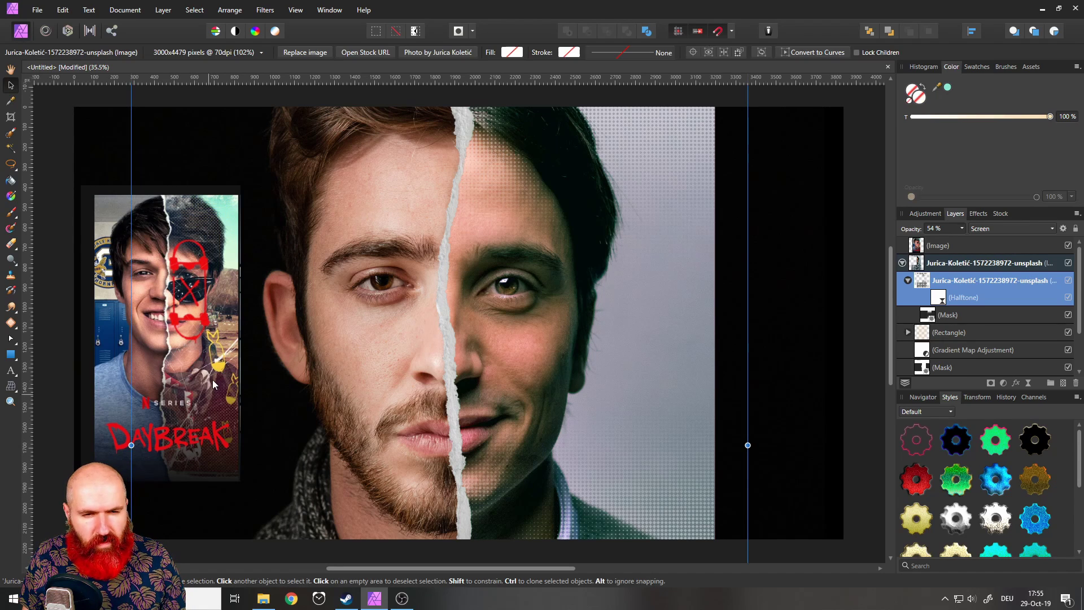
click(172, 211)
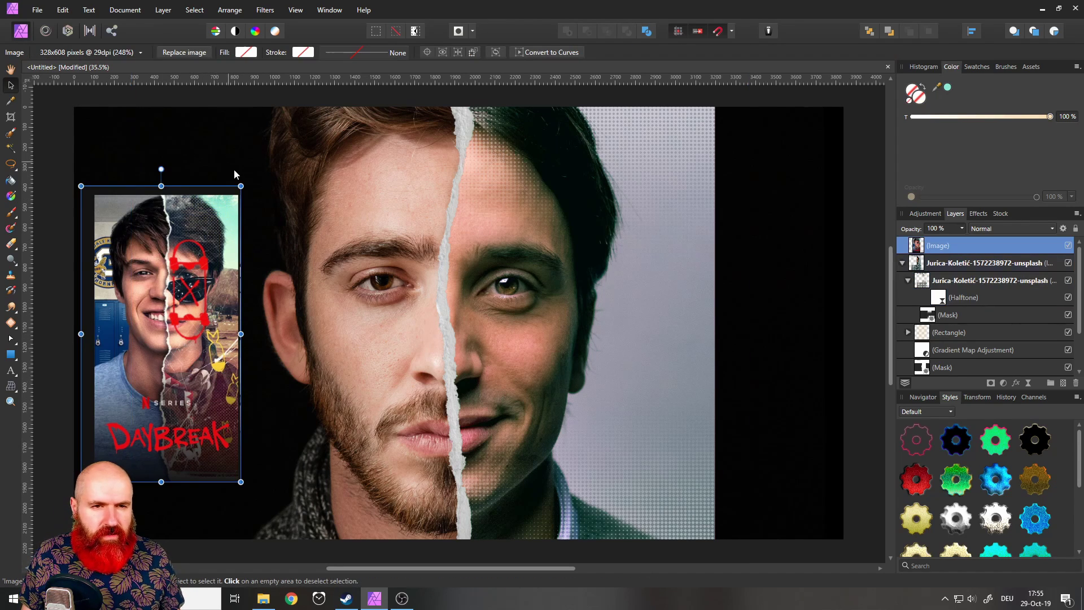
drag(241, 186, 463, 286)
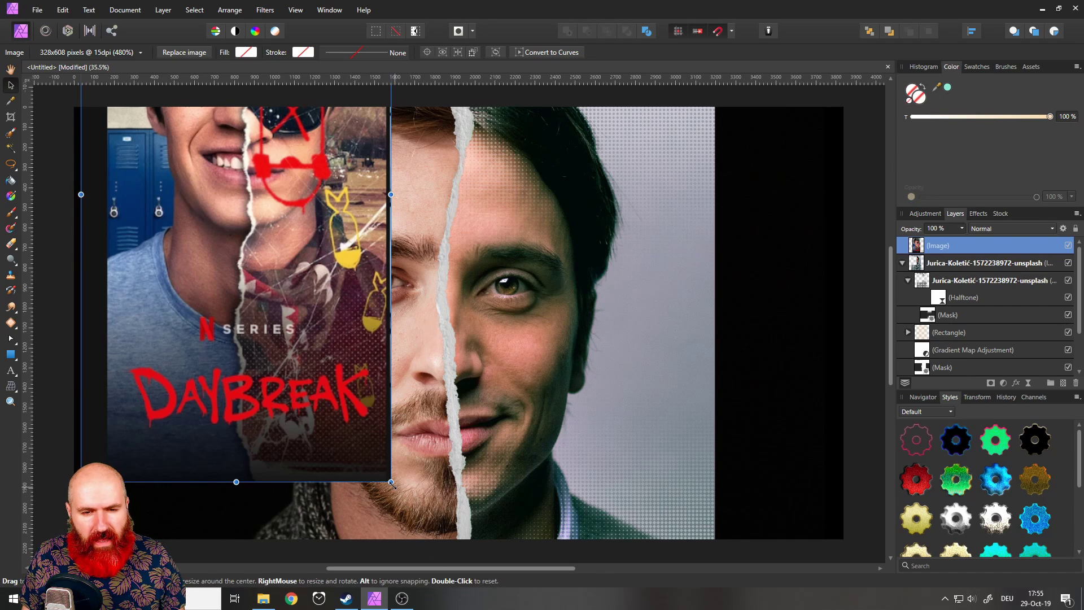
drag(391, 482, 289, 294)
drag(229, 238, 210, 444)
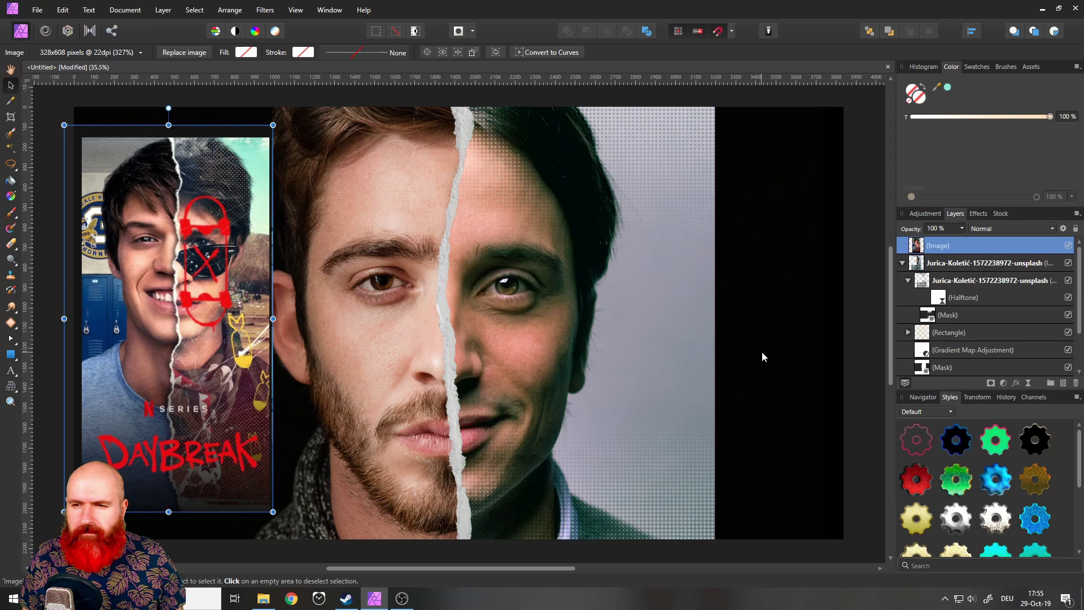
- Search the Pixabay stock library for 'grunge' and place a grey grunge texture on the canvas
click(1000, 218)
double_click(983, 232)
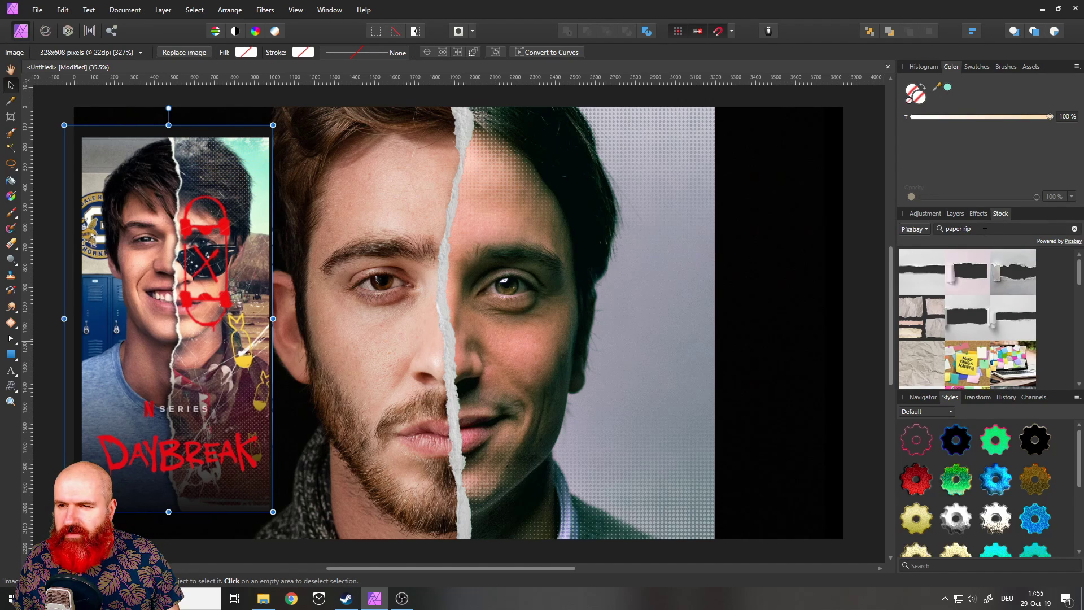
drag(984, 233, 896, 228)
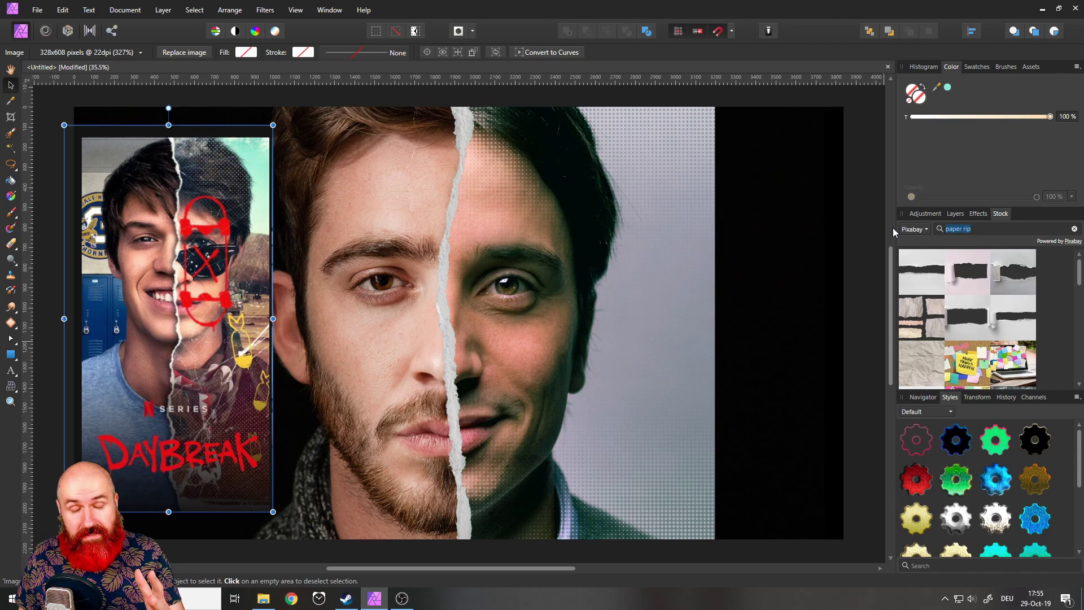
text(grunge)
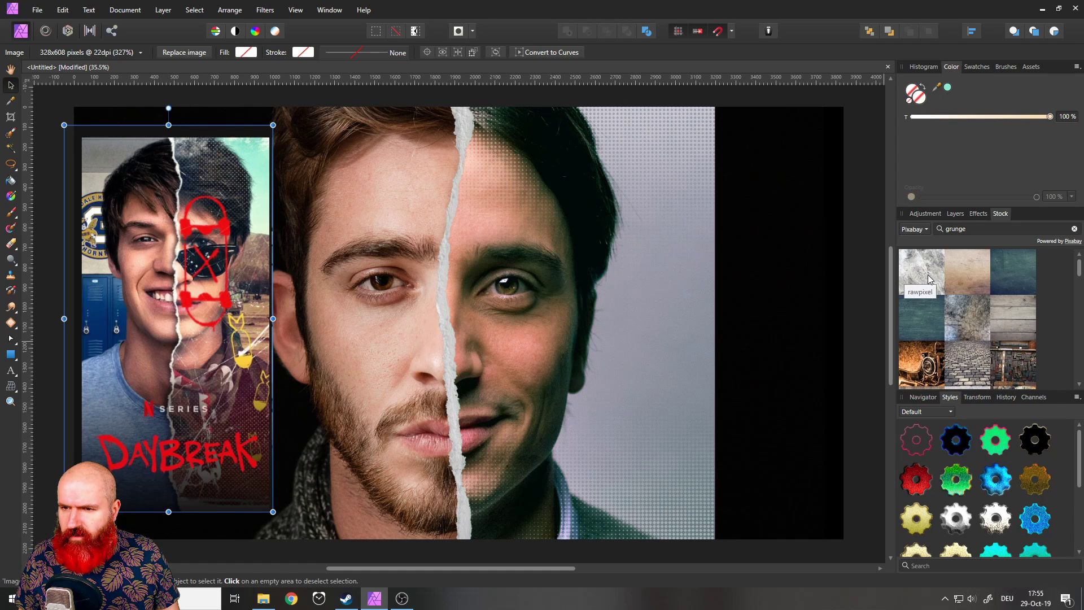
drag(928, 274, 555, 292)
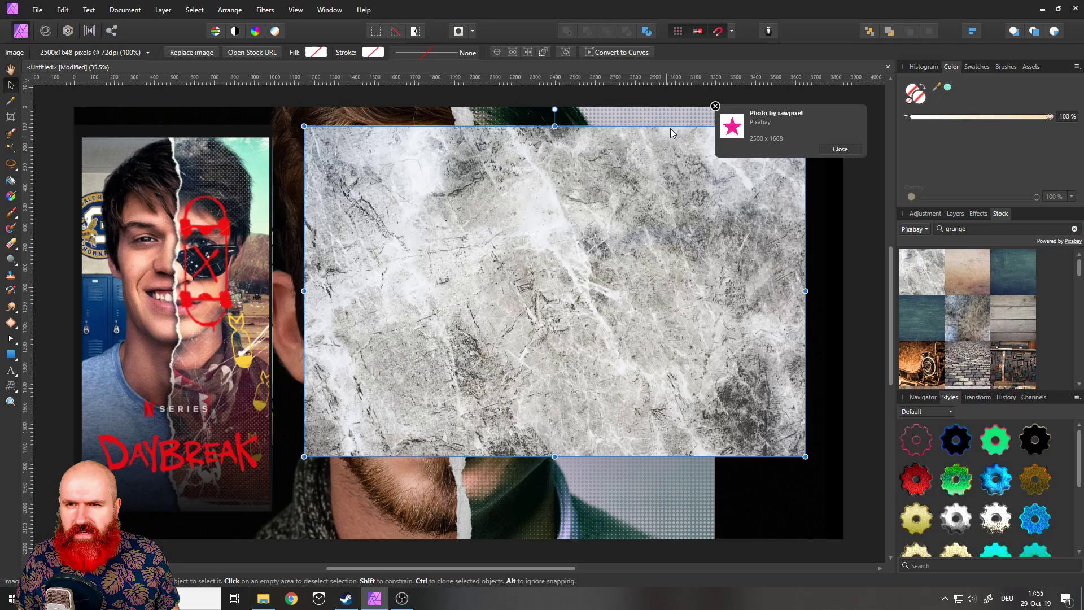
- Rotate the texture 90° to portrait, move it over the right half, and place it below the poster
drag(555, 109, 737, 291)
drag(602, 295, 646, 301)
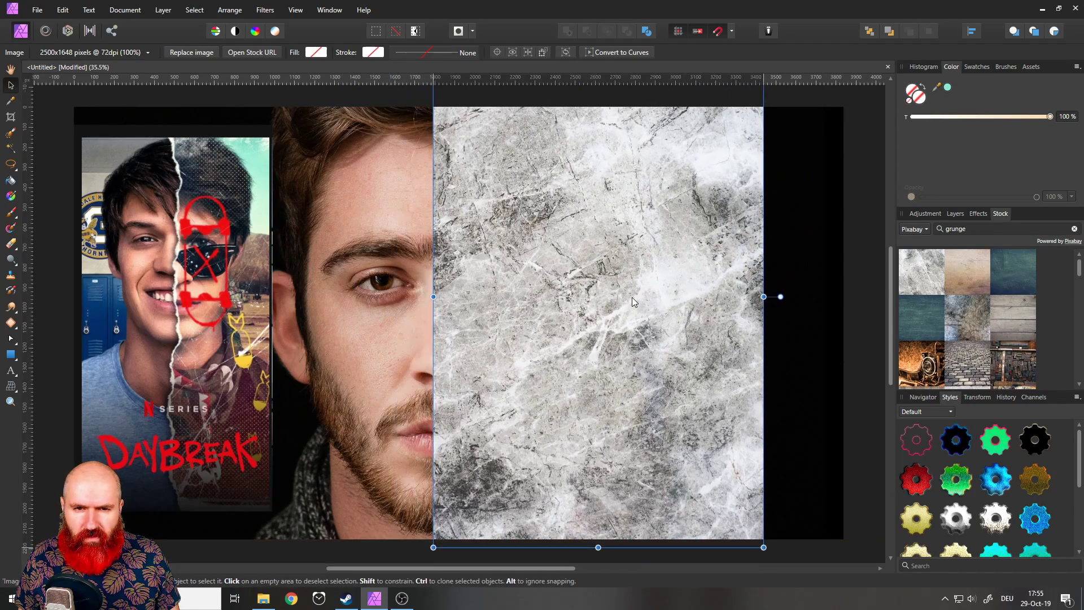
click(954, 214)
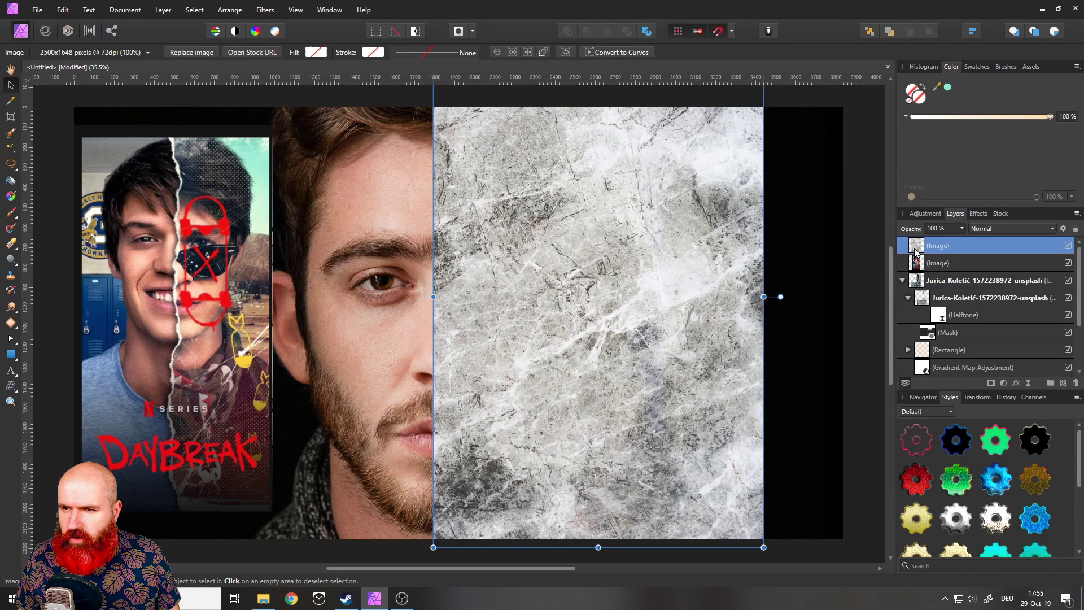
drag(916, 251, 913, 275)
- Duplicate the torn-edge Mask and apply the copy to the marble texture Image layer
click(931, 333)
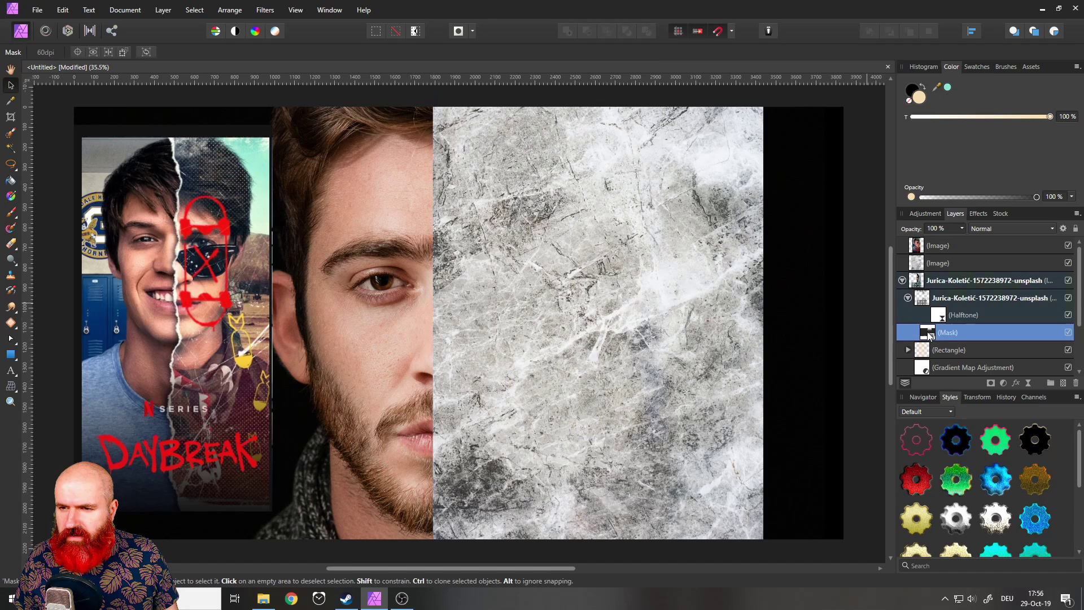
scroll(931, 336, down, 2)
click(926, 321)
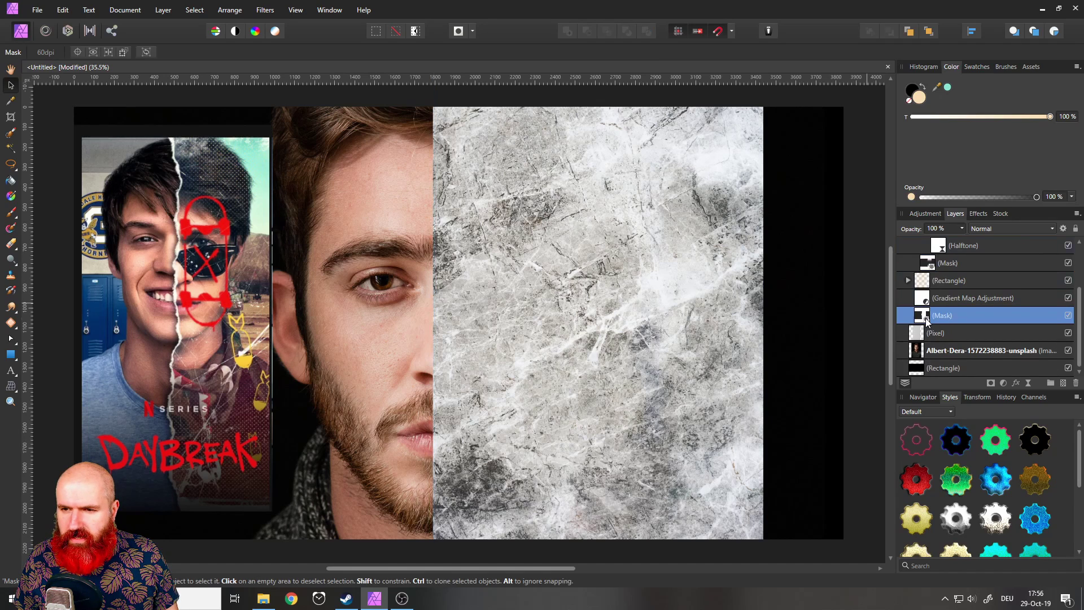
right_click(927, 320)
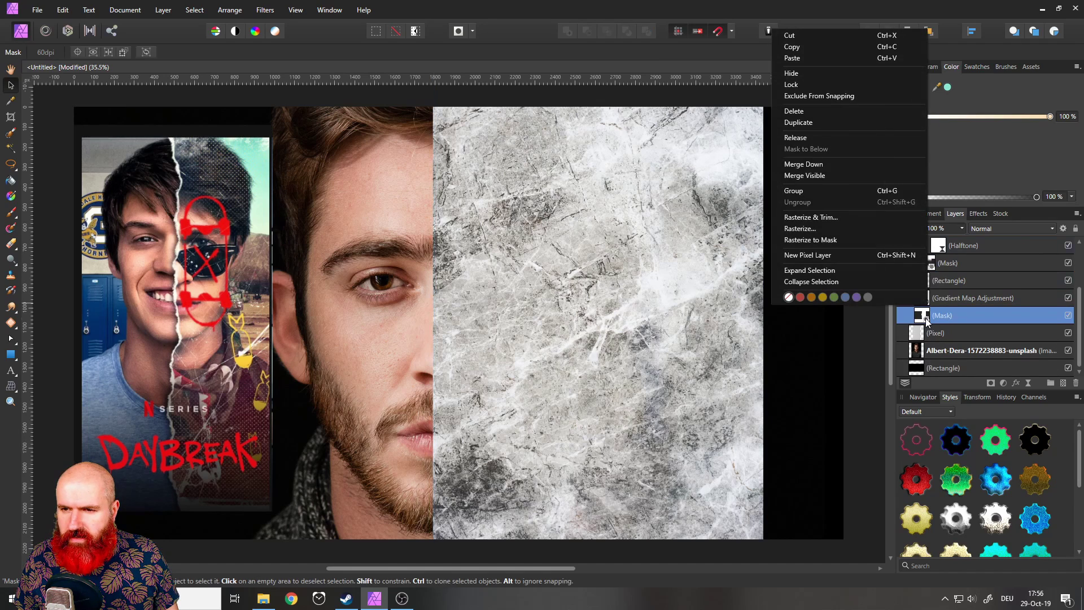
click(835, 126)
scroll(951, 333, up, 2)
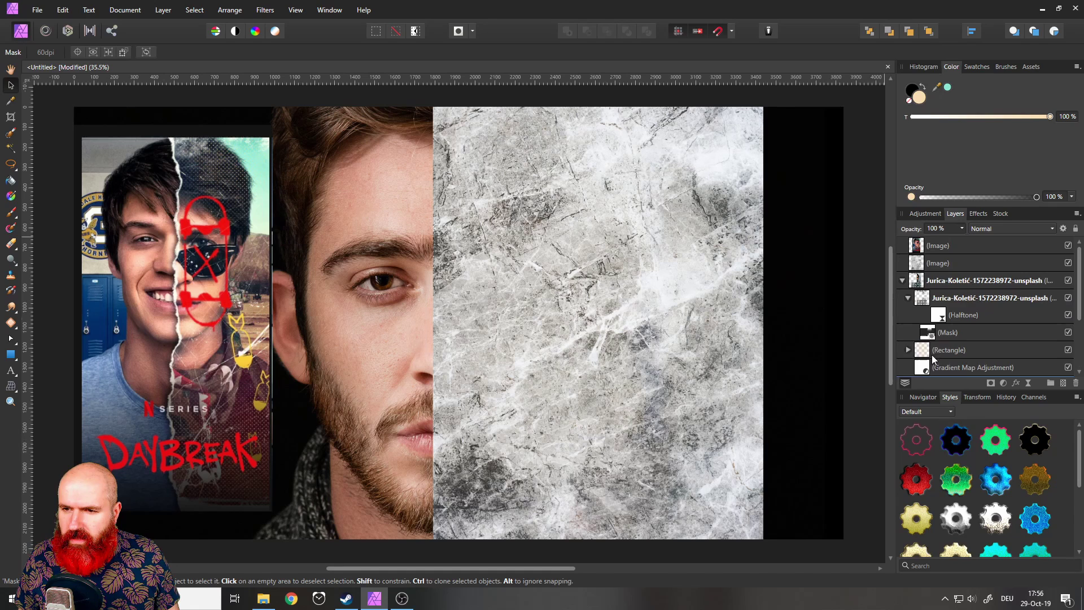
scroll(933, 359, down, 1)
drag(923, 352, 927, 273)
click(921, 267)
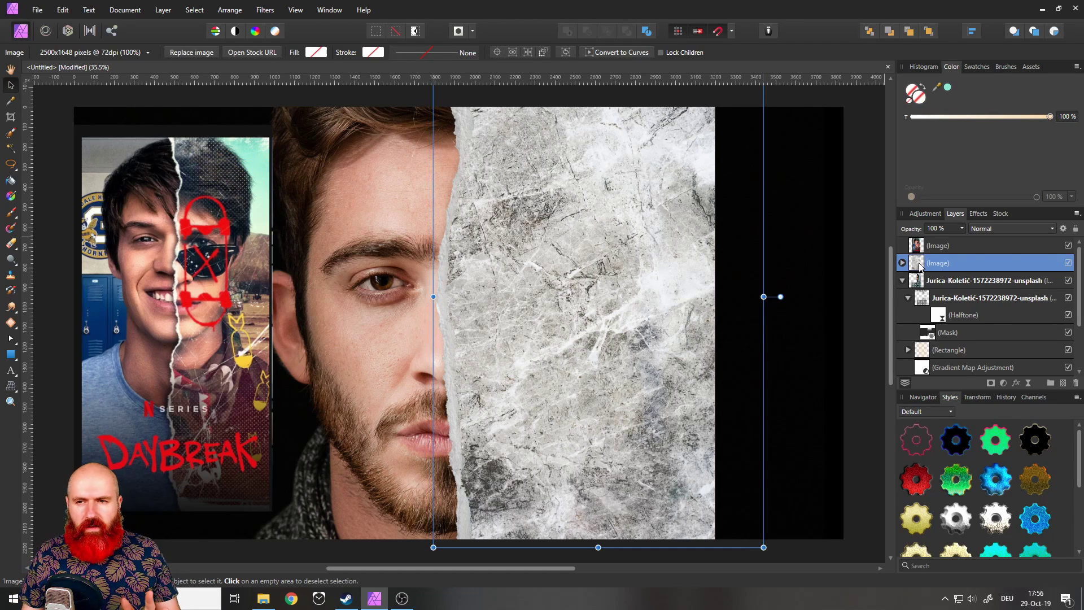
- Set the marble texture's blend mode to Screen and bring up its Blend Ranges
click(995, 226)
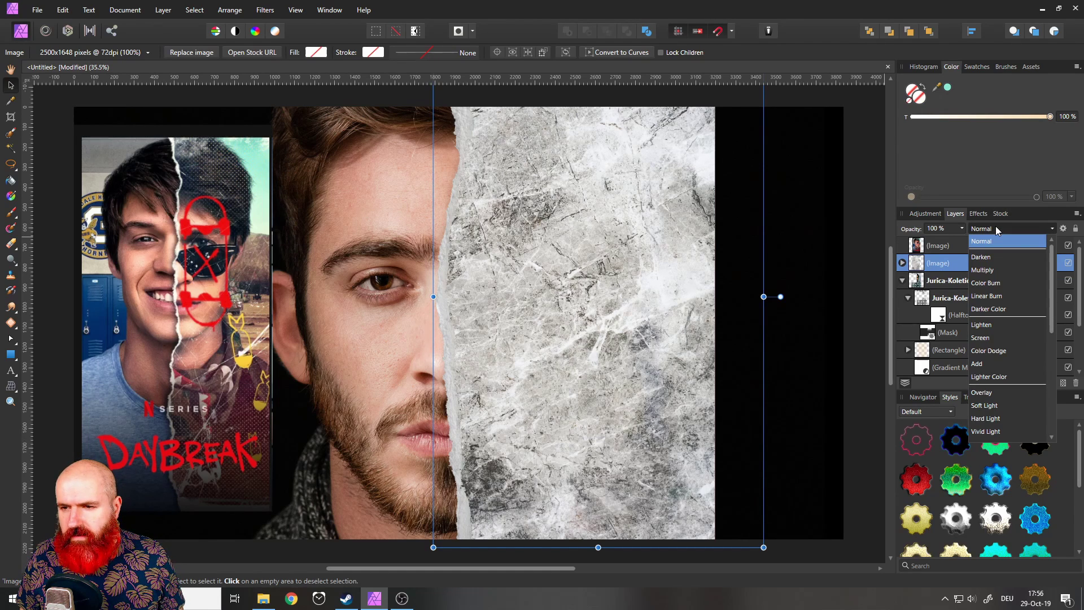
click(990, 339)
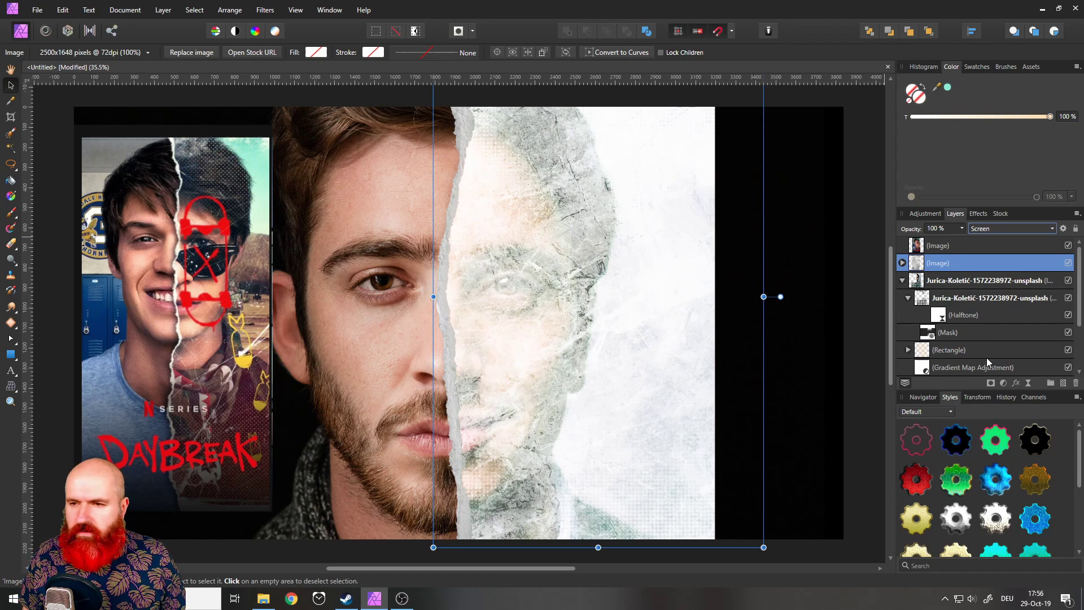
click(1064, 229)
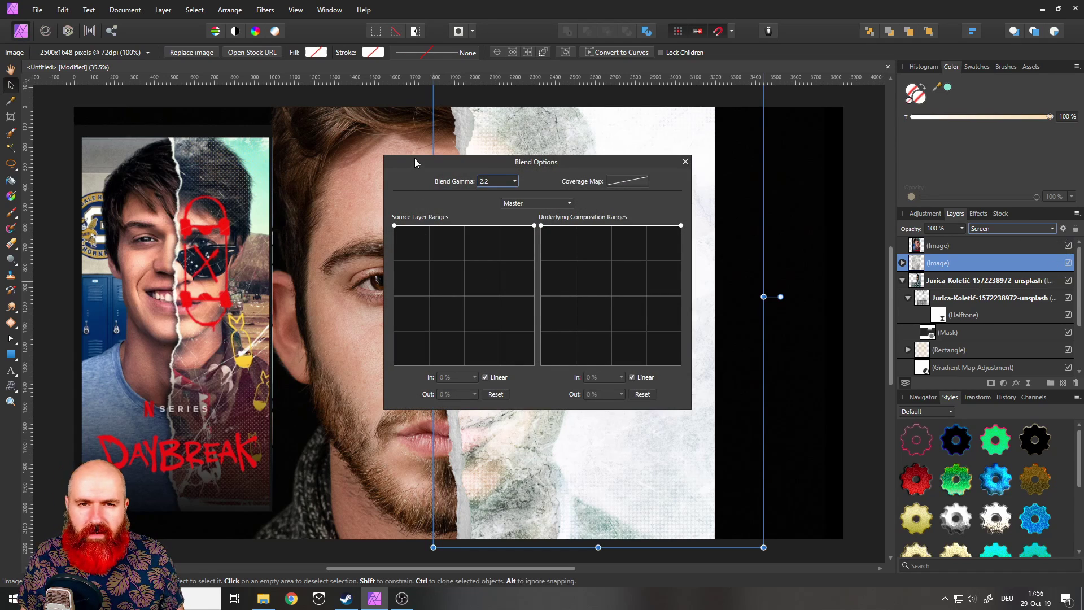
drag(416, 159, 612, 160)
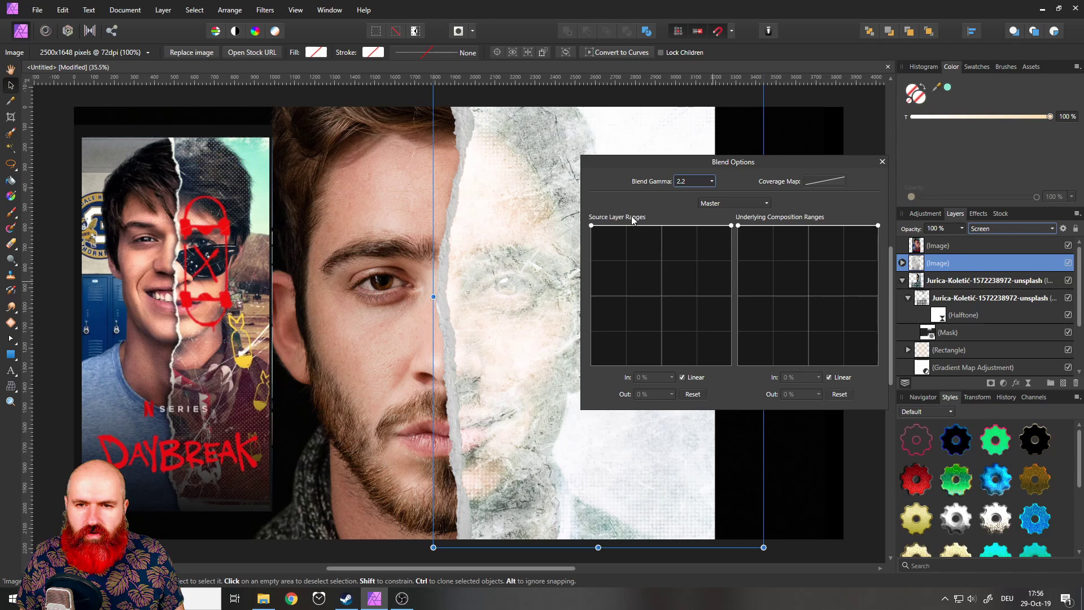
- Adjust the Source Layer Ranges so the texture's darks and mids drop out, leaving bright scratches
drag(590, 226, 591, 337)
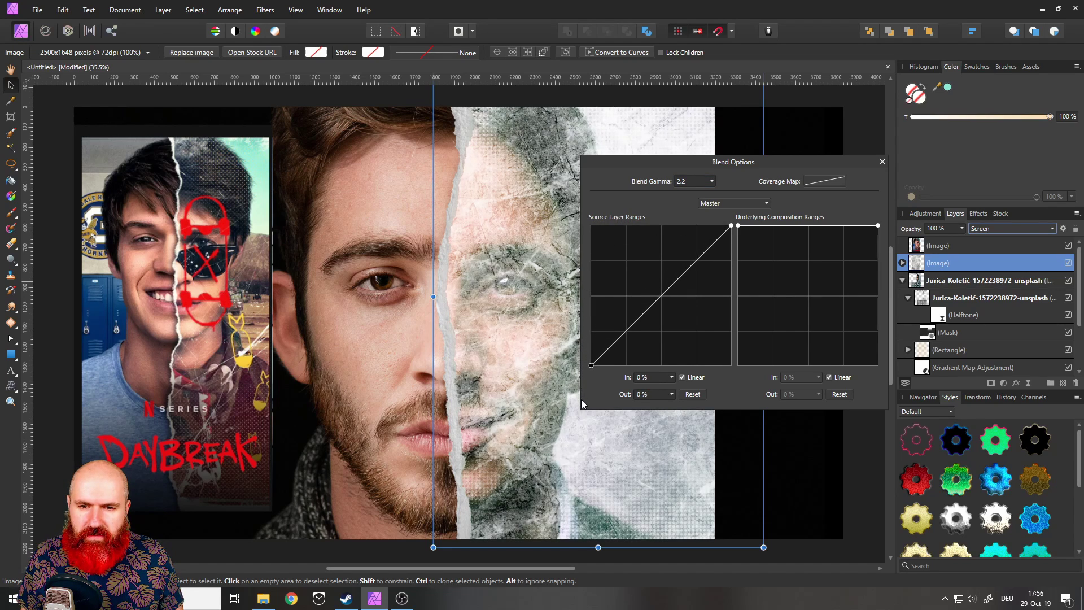
drag(633, 401, 703, 377)
drag(641, 160, 831, 183)
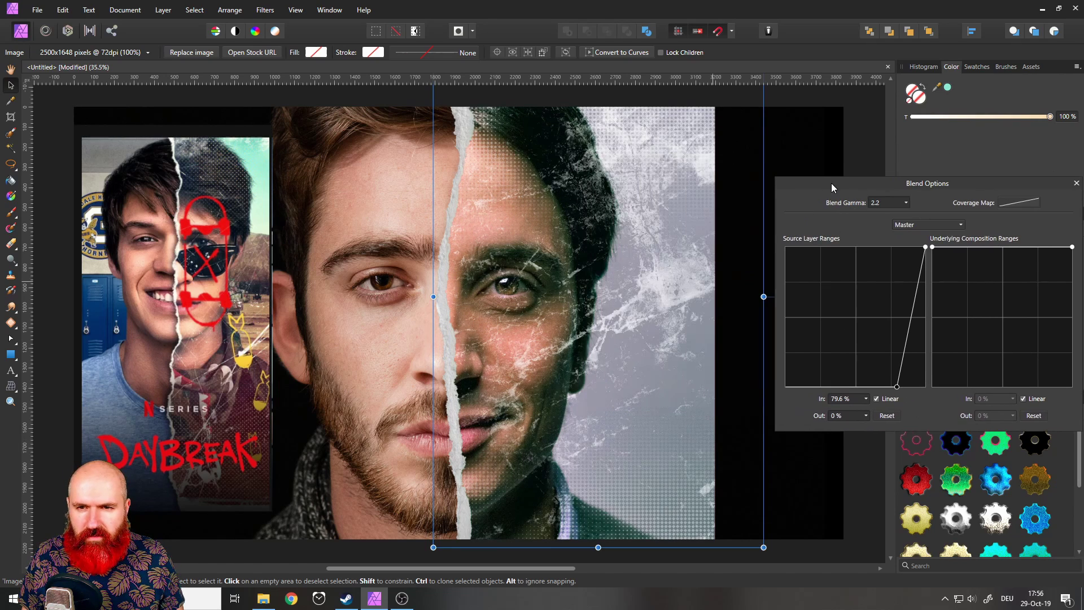
drag(897, 387, 896, 388)
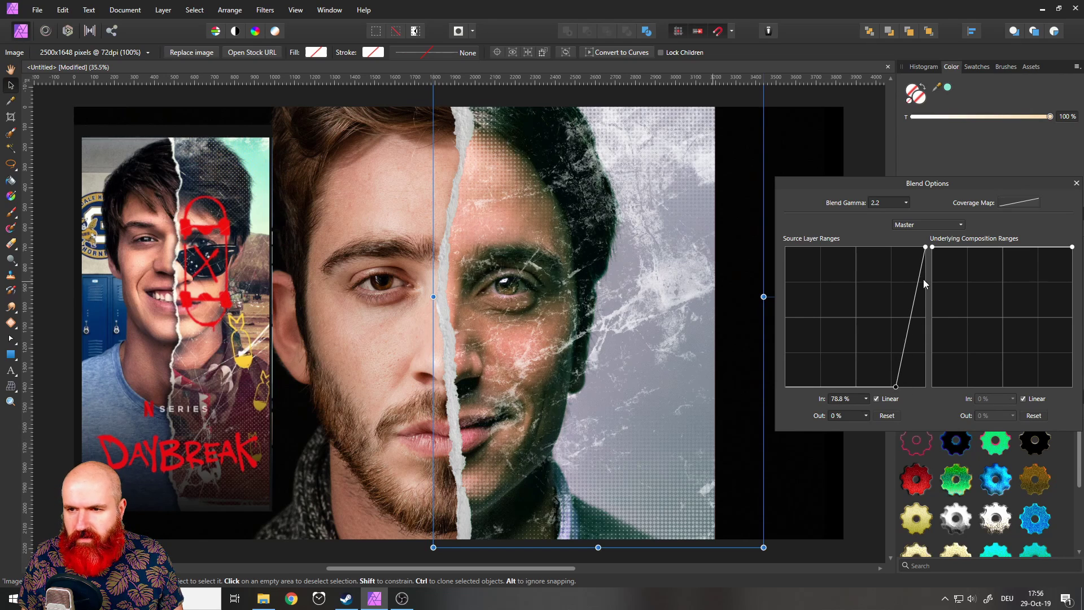
drag(926, 247, 924, 246)
drag(895, 387, 900, 387)
drag(925, 247, 923, 247)
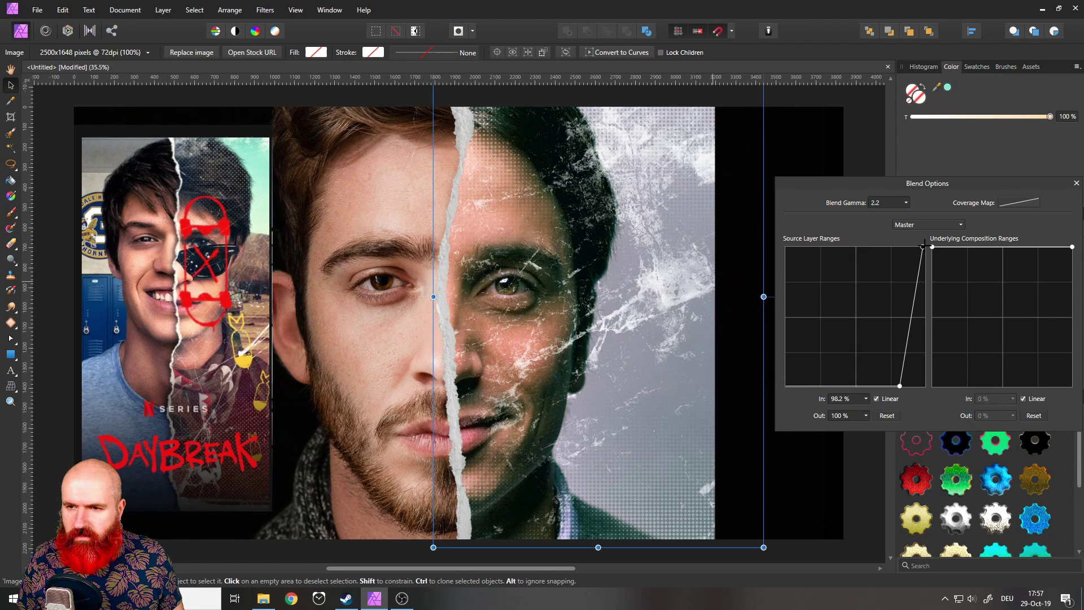
drag(968, 185, 878, 185)
click(982, 184)
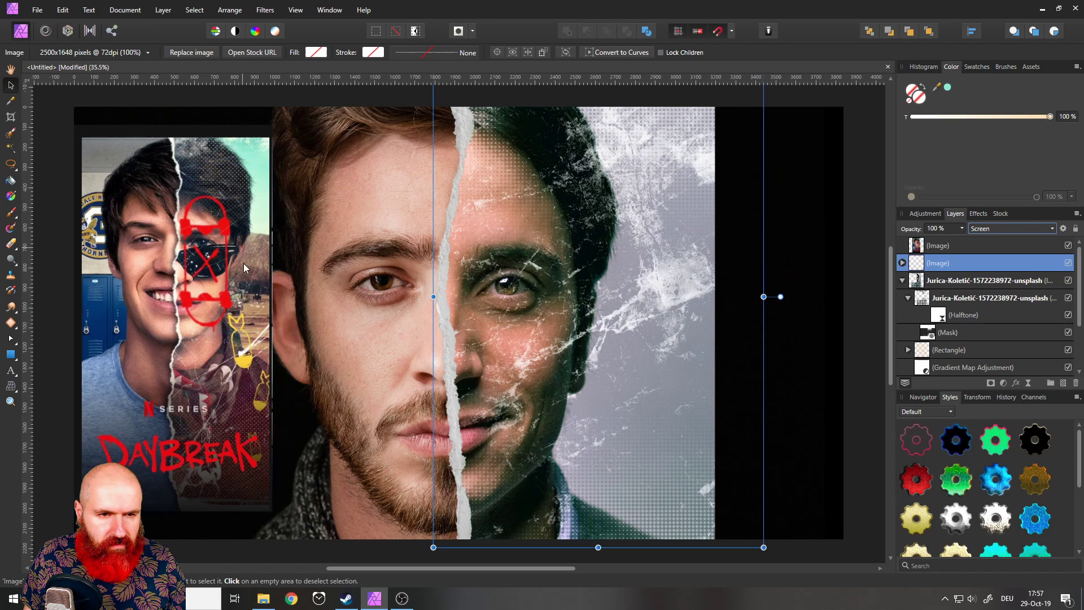
- Add an empty pixel layer and load the 200 px Airbrush from the Spray-paints brushes
click(1064, 384)
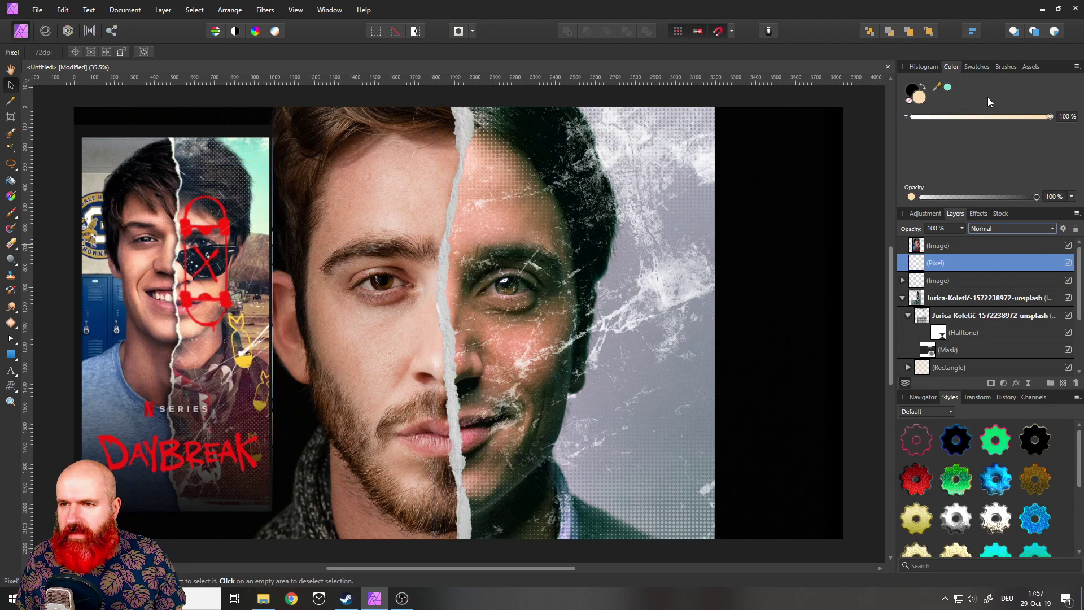
click(1006, 68)
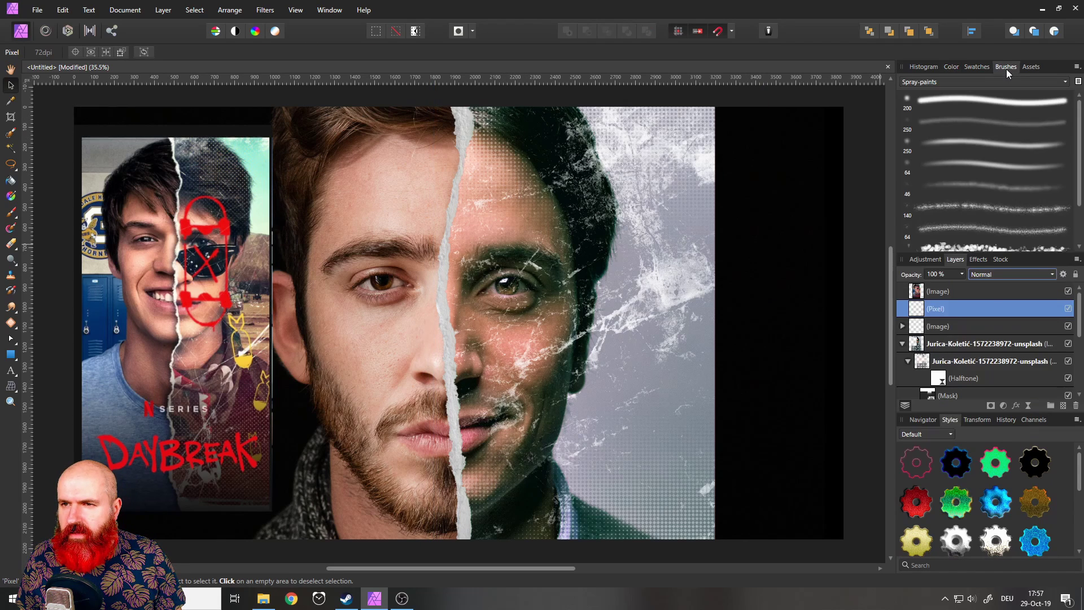
click(943, 83)
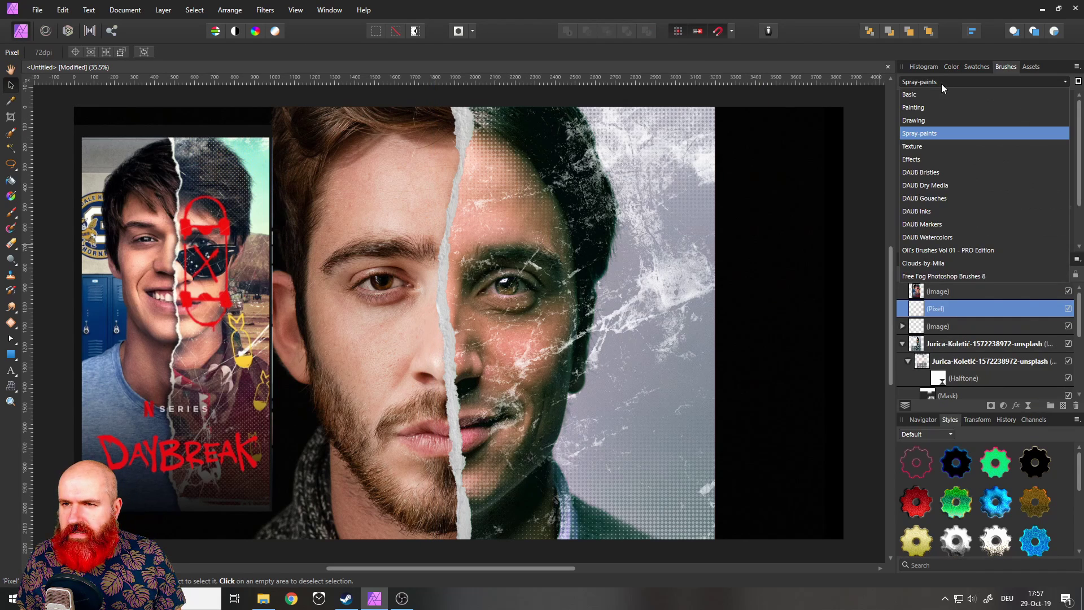
click(929, 134)
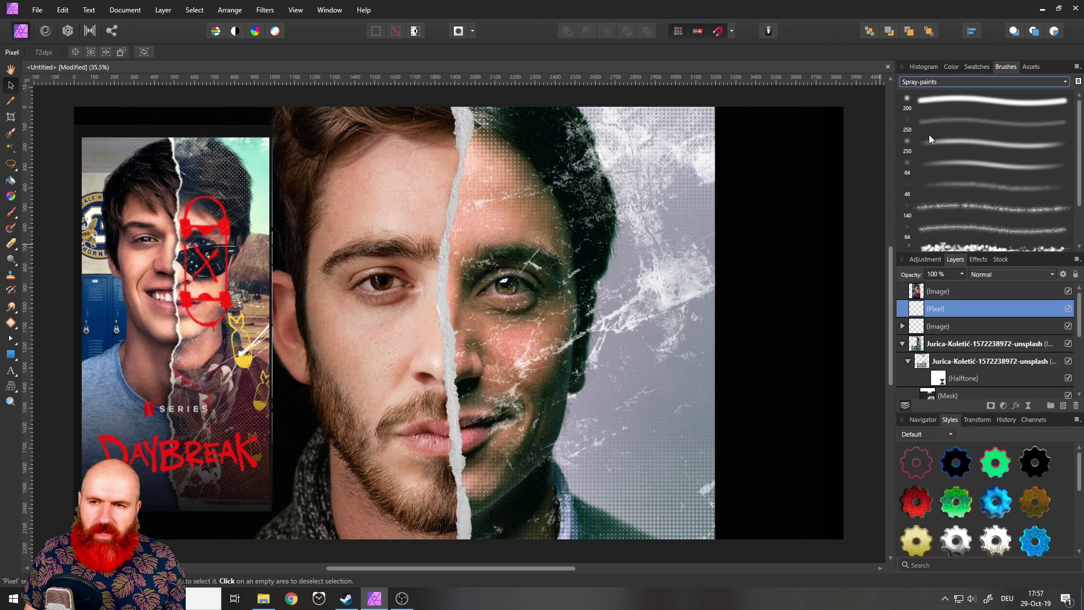
click(958, 105)
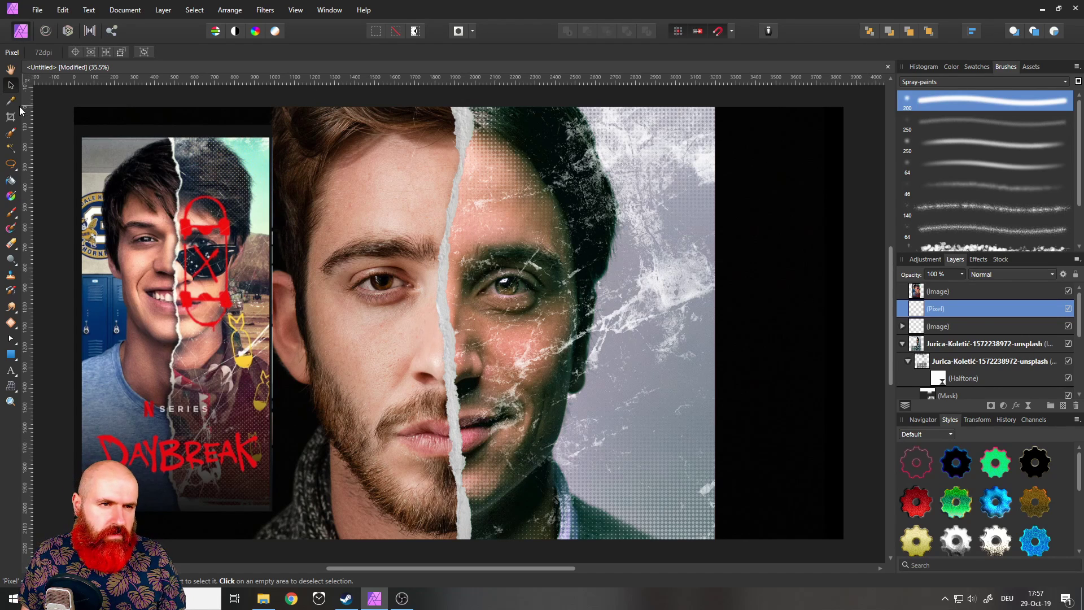
click(14, 219)
- Switch to the Paint Brush and set its width to 37 px
click(35, 213)
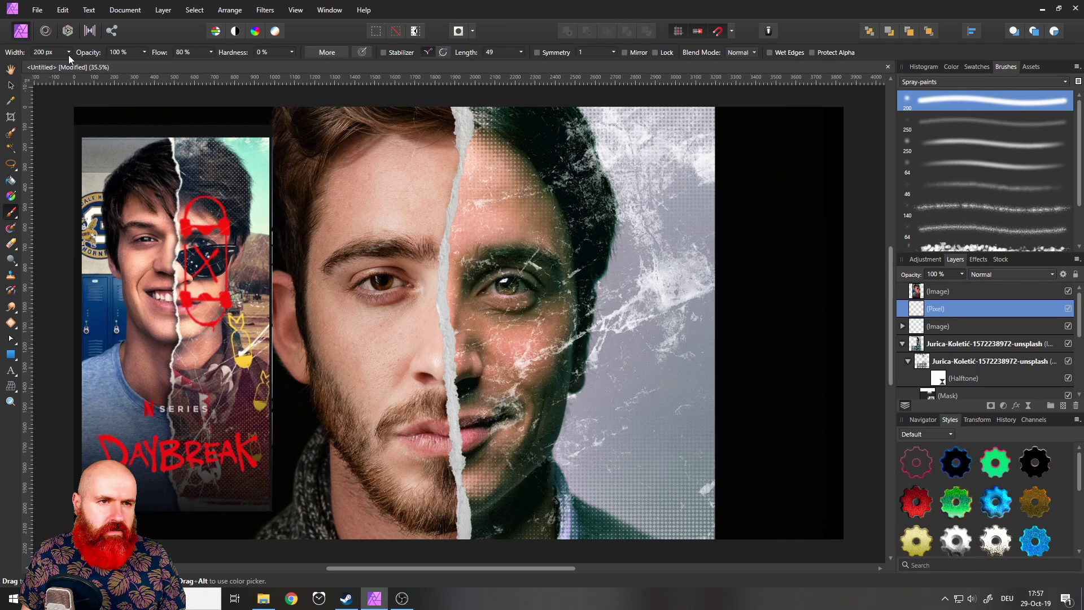
drag(69, 52, 71, 58)
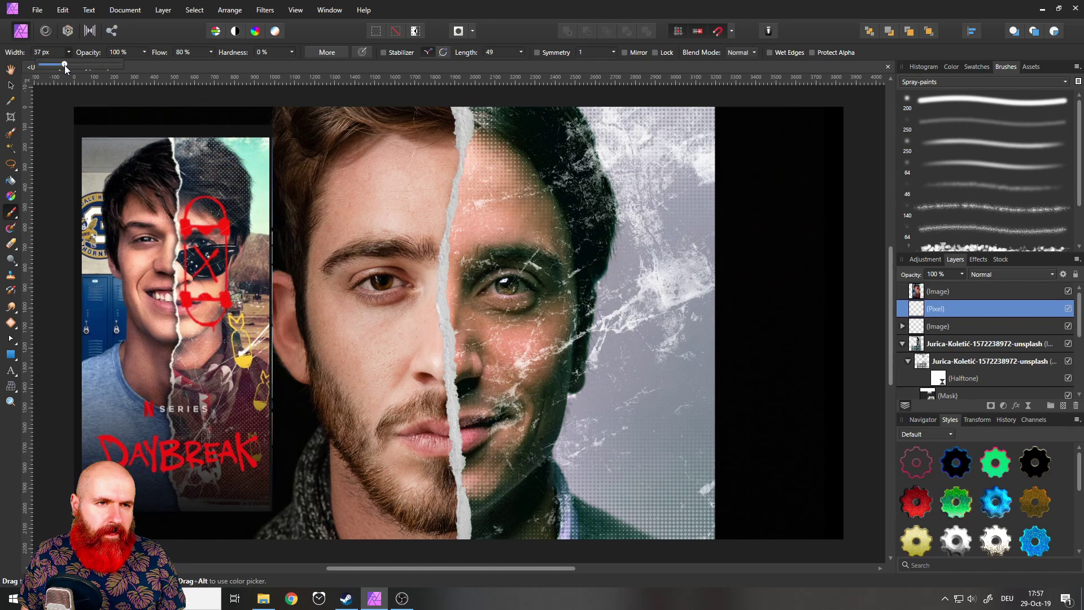
drag(70, 53, 73, 58)
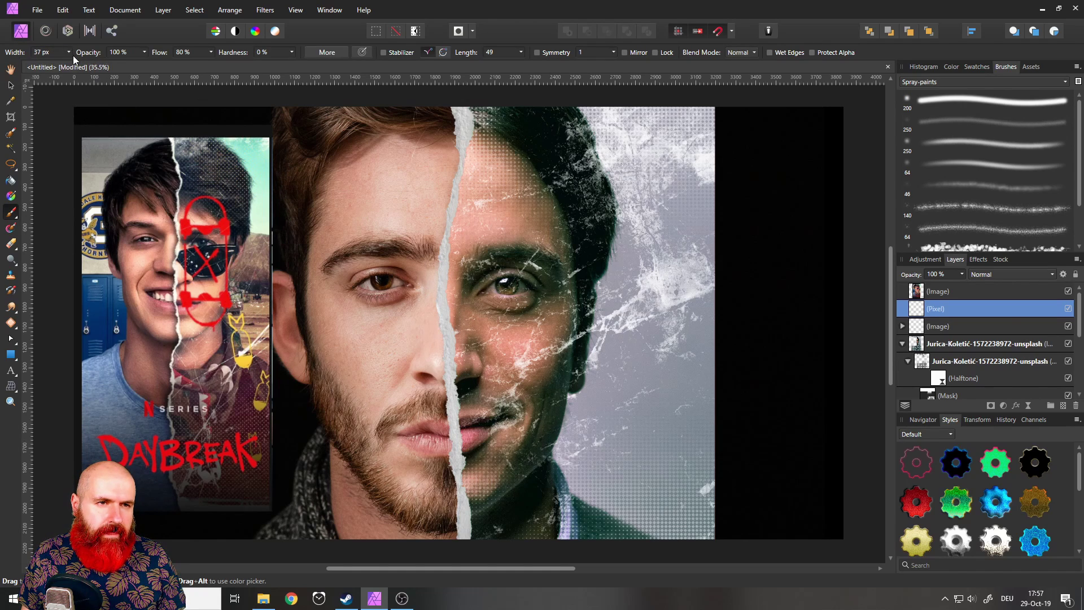
- Set the primary painting colour to a bright red (#DB0606)
click(953, 68)
double_click(911, 92)
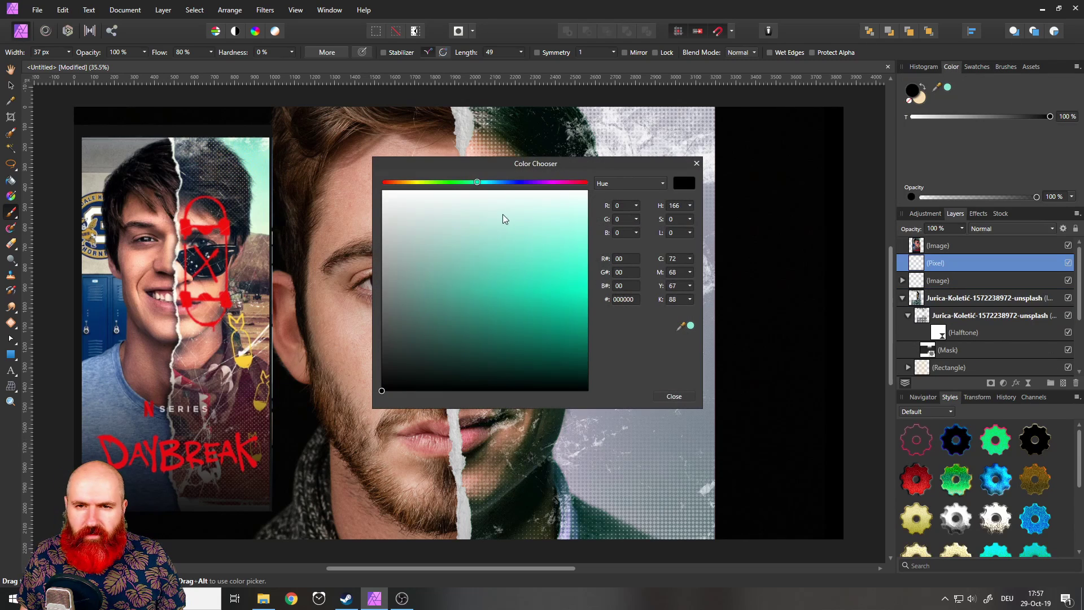
click(584, 182)
drag(573, 274, 588, 298)
click(697, 163)
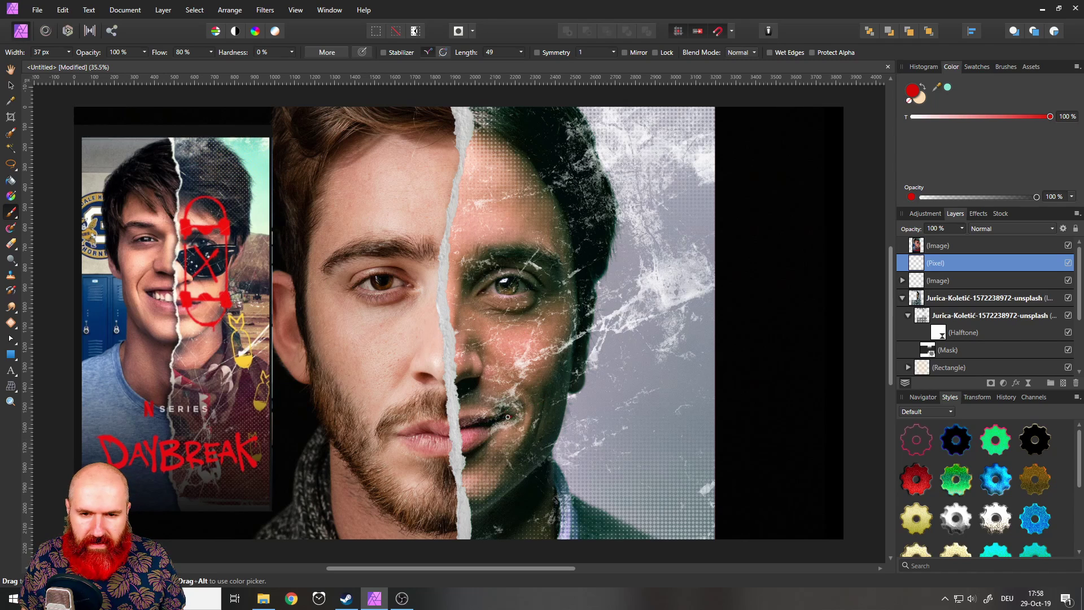
- Paint the red rounded outline of the skateboard over the face
shift+click(504, 268)
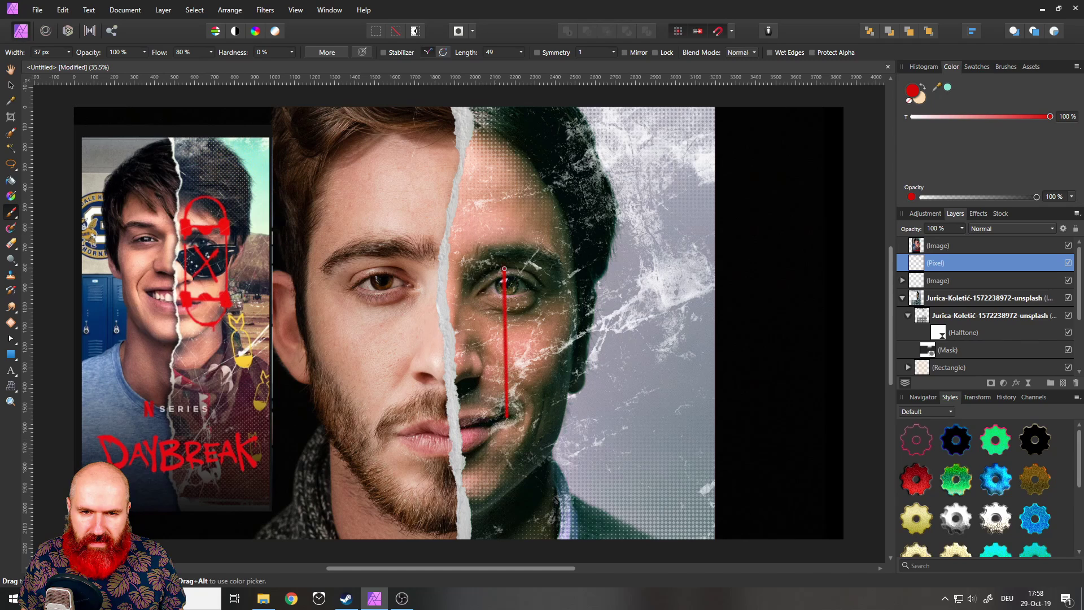
mouse_move(504, 268)
mouse_down()
mouse_move(514, 236)
mouse_move(546, 224)
mouse_move(563, 228)
mouse_move(577, 262)
mouse_up()
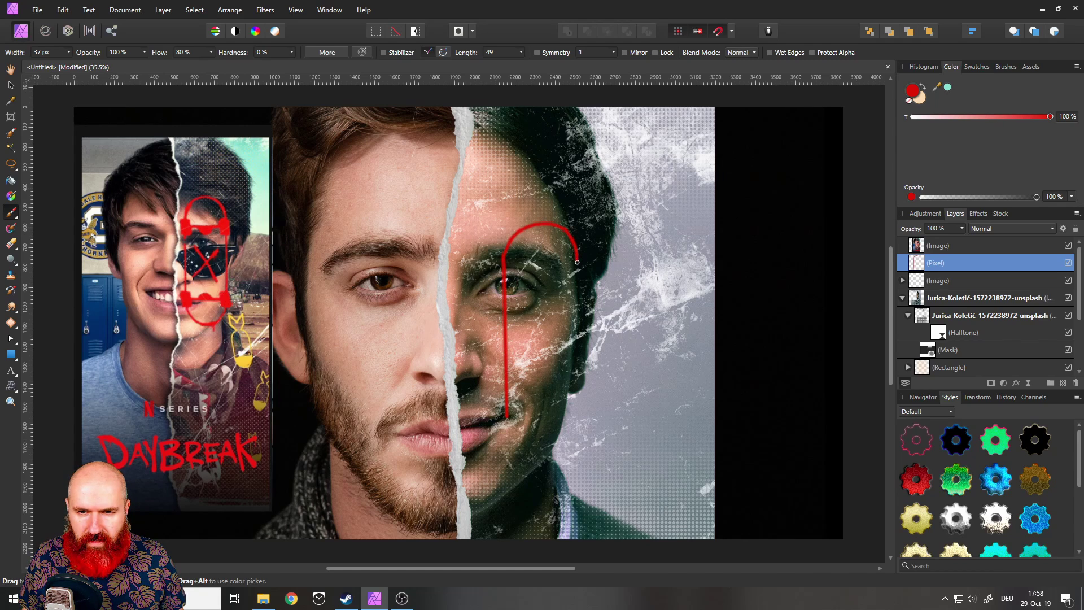
shift+click(581, 416)
mouse_move(581, 417)
mouse_down()
mouse_move(555, 464)
mouse_move(534, 463)
mouse_move(507, 423)
mouse_up()
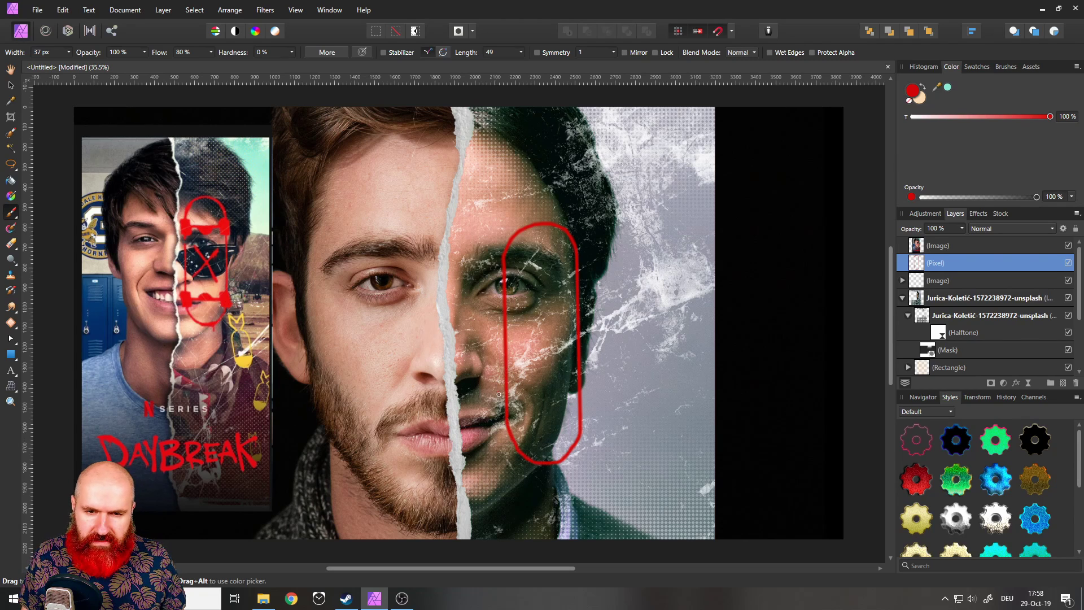
- Add four red wheels, a lower axle, and a crossing X inside the skateboard
mouse_move(497, 388)
mouse_down()
mouse_move(499, 413)
mouse_move(516, 393)
mouse_move(498, 385)
mouse_move(500, 406)
mouse_move(511, 398)
mouse_move(501, 393)
mouse_up()
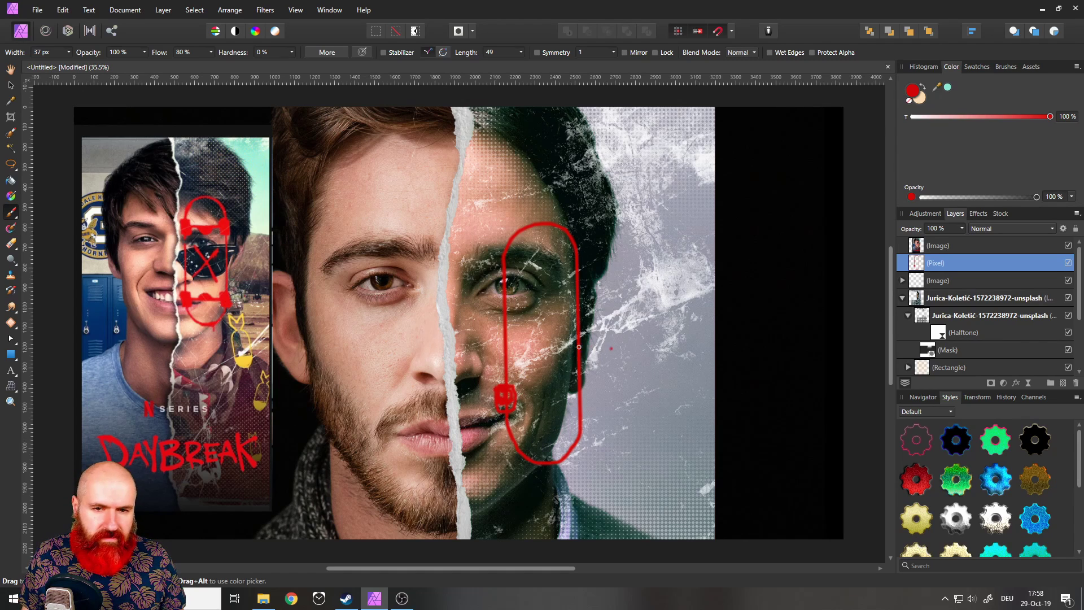
mouse_move(570, 399)
mouse_down()
mouse_move(576, 418)
mouse_move(599, 397)
mouse_move(574, 387)
mouse_move(572, 411)
mouse_move(584, 415)
mouse_move(591, 394)
mouse_move(572, 386)
mouse_up()
key(ctrl+z)
mouse_move(509, 270)
mouse_down()
mouse_move(497, 267)
mouse_move(501, 294)
mouse_move(512, 272)
mouse_up()
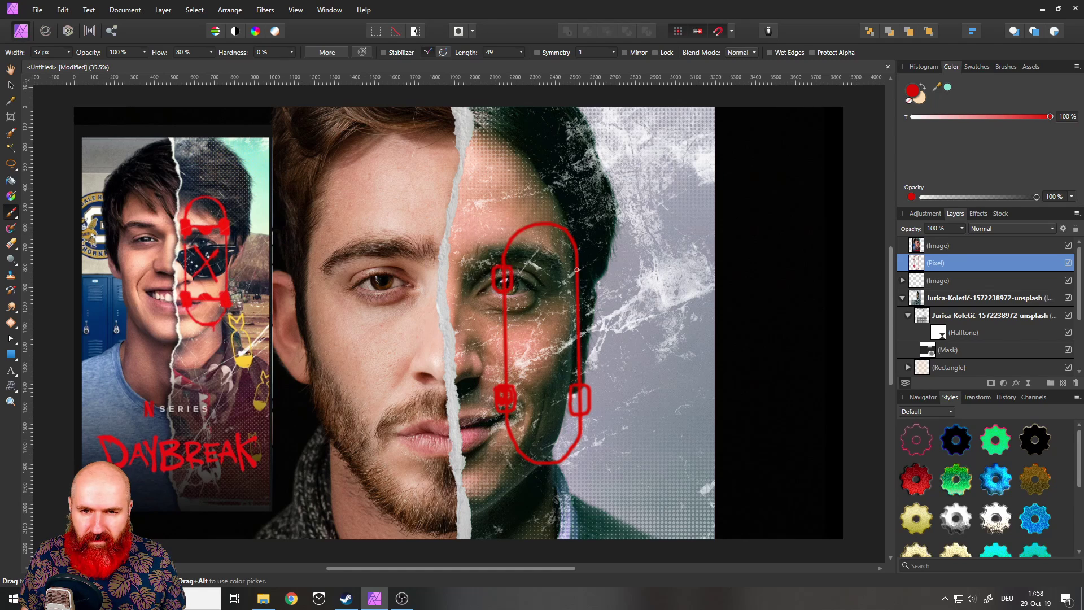
mouse_move(568, 290)
mouse_down()
mouse_move(579, 265)
mouse_move(512, 279)
mouse_move(572, 278)
mouse_up()
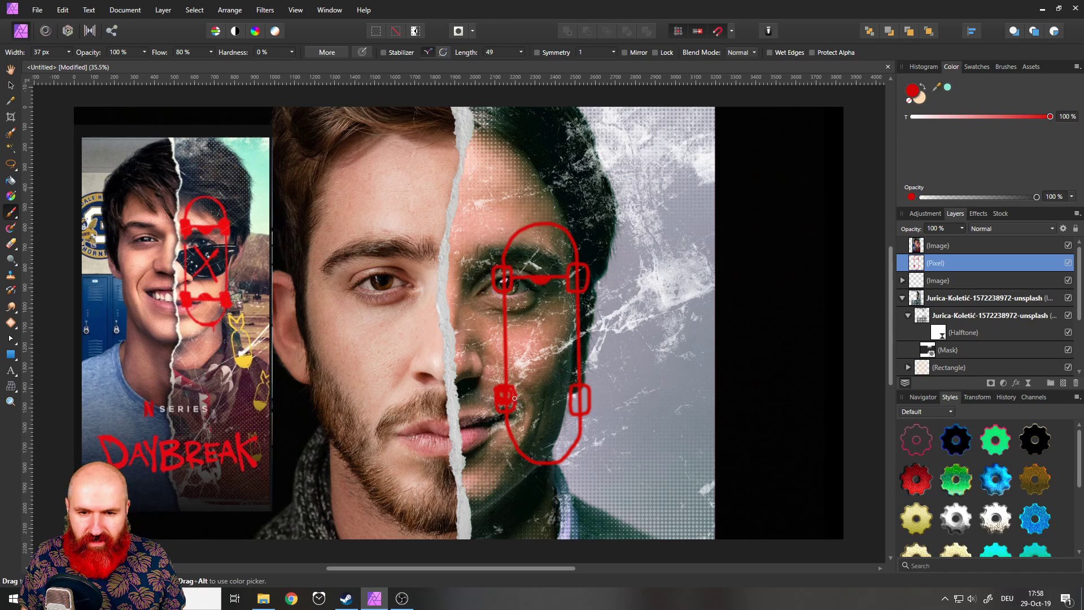
mouse_move(515, 398)
mouse_down()
mouse_move(571, 397)
mouse_move(554, 393)
mouse_up()
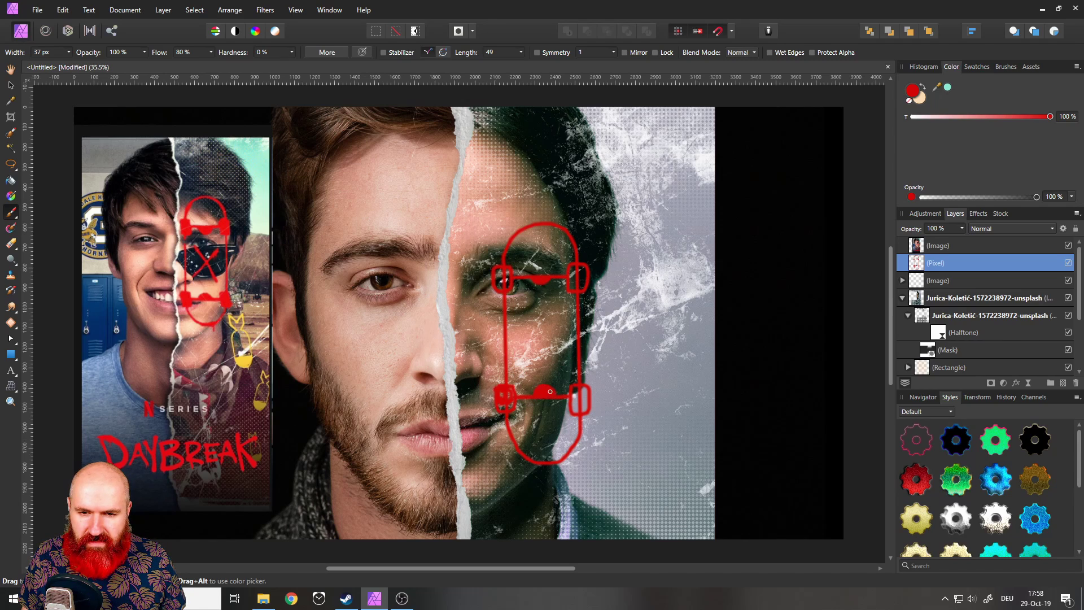
drag(521, 310, 569, 349)
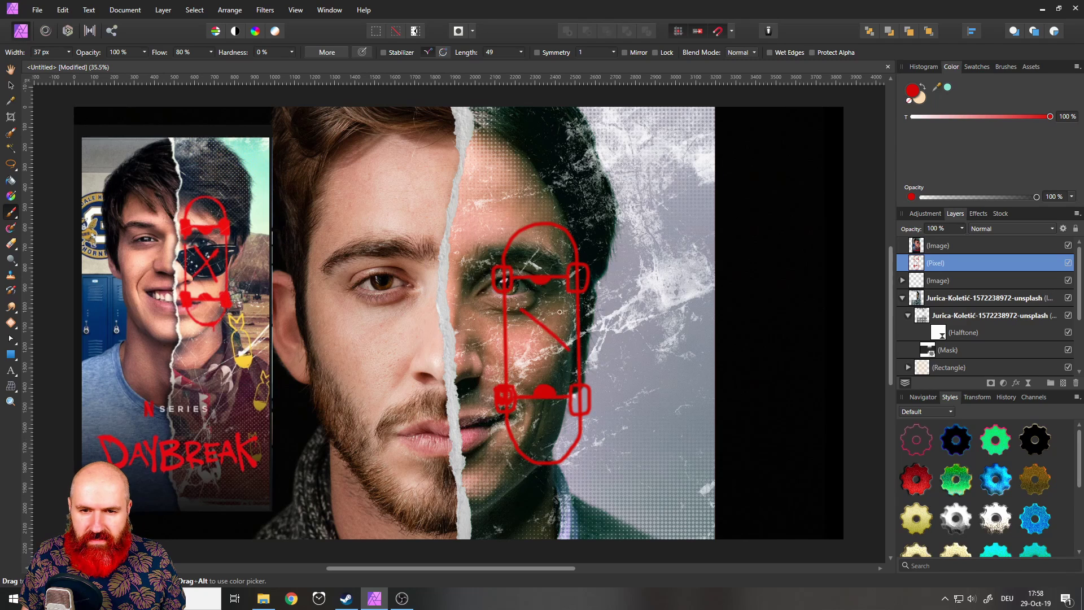
drag(559, 311, 522, 357)
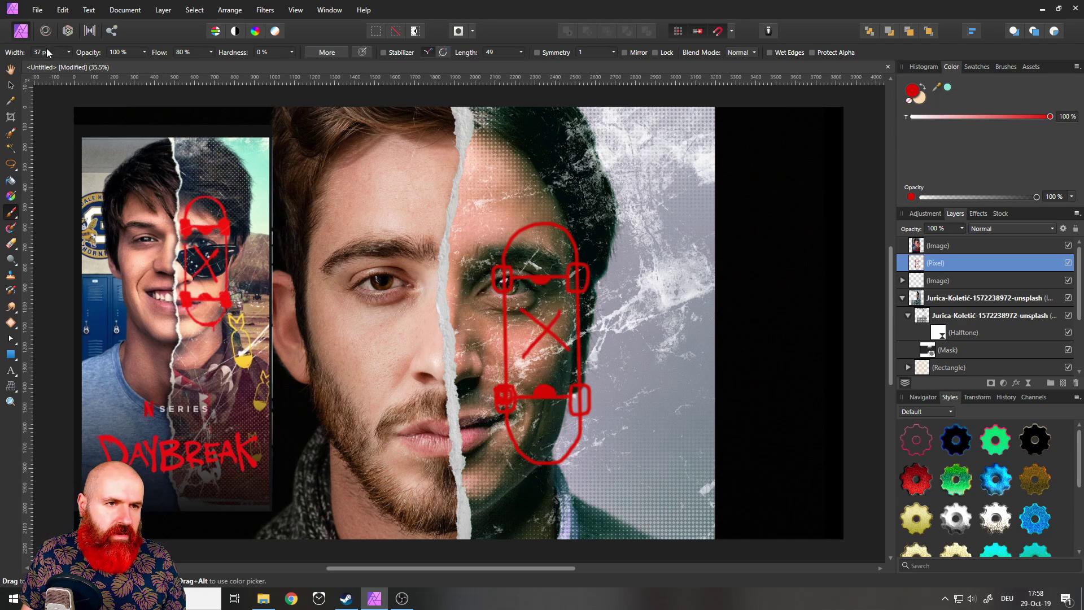
- Widen the brush to 53 px and fill the skateboard wheels solid red
click(68, 52)
click(80, 65)
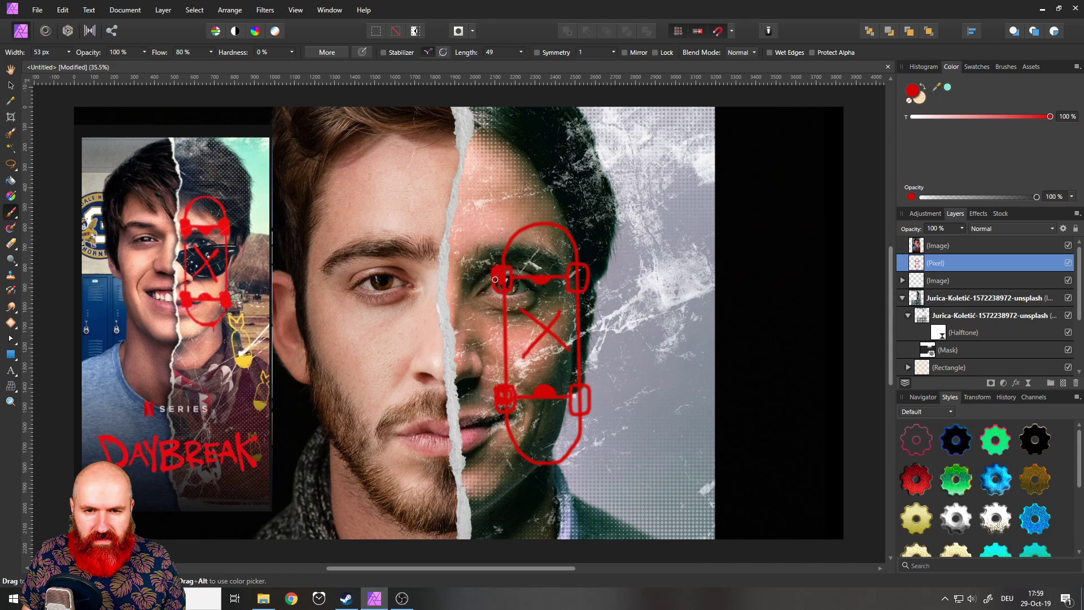
drag(496, 279, 507, 271)
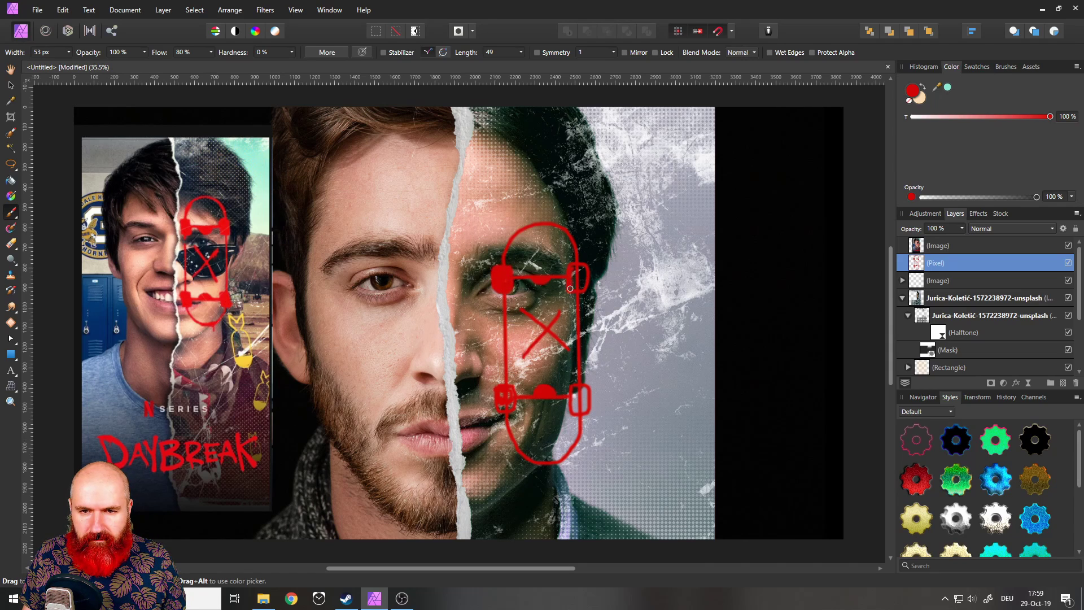
mouse_move(572, 267)
mouse_down()
mouse_move(582, 267)
mouse_move(579, 290)
mouse_up()
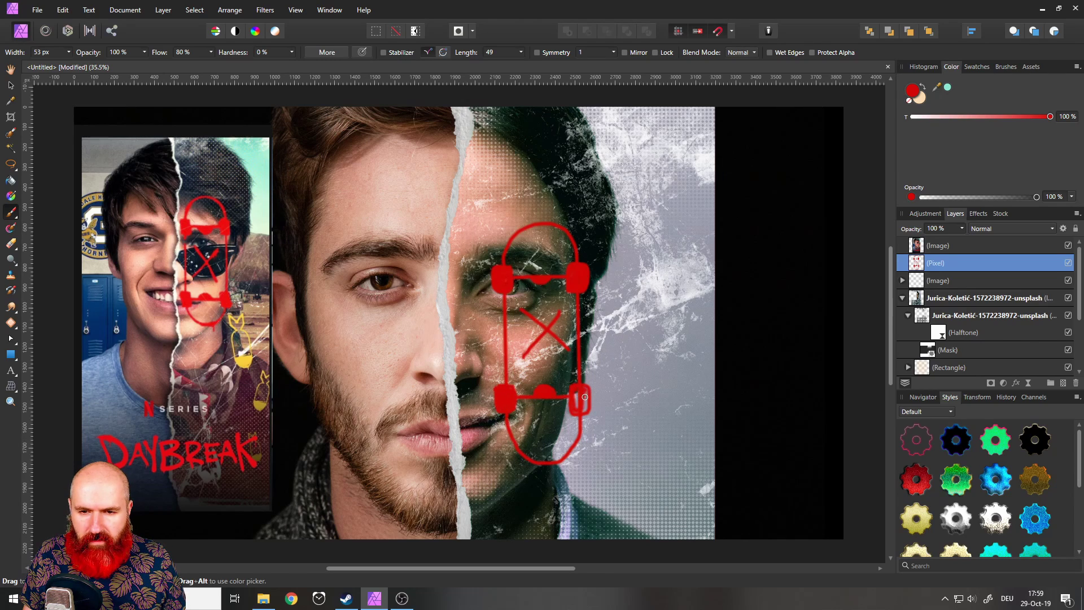
mouse_move(585, 397)
mouse_down()
mouse_move(586, 409)
mouse_move(584, 388)
mouse_move(575, 409)
mouse_move(579, 397)
mouse_up()
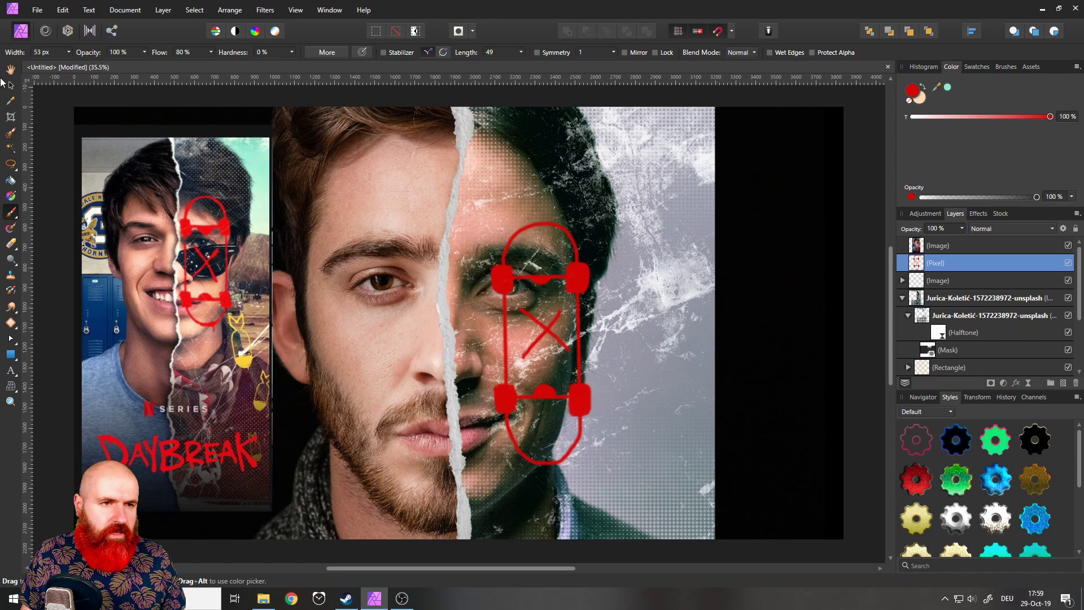
- Scale the red skateboard down and left over the eye, then add another empty pixel layer
click(10, 84)
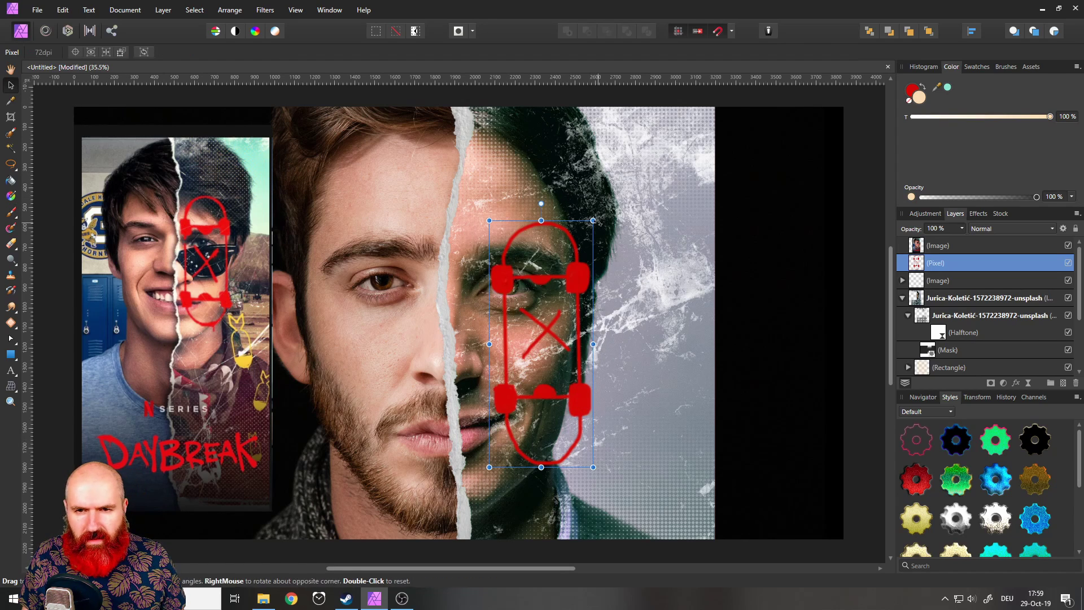
mouse_move(593, 220)
mouse_down()
mouse_move(566, 285)
mouse_move(518, 288)
mouse_move(503, 241)
mouse_move(507, 253)
mouse_up()
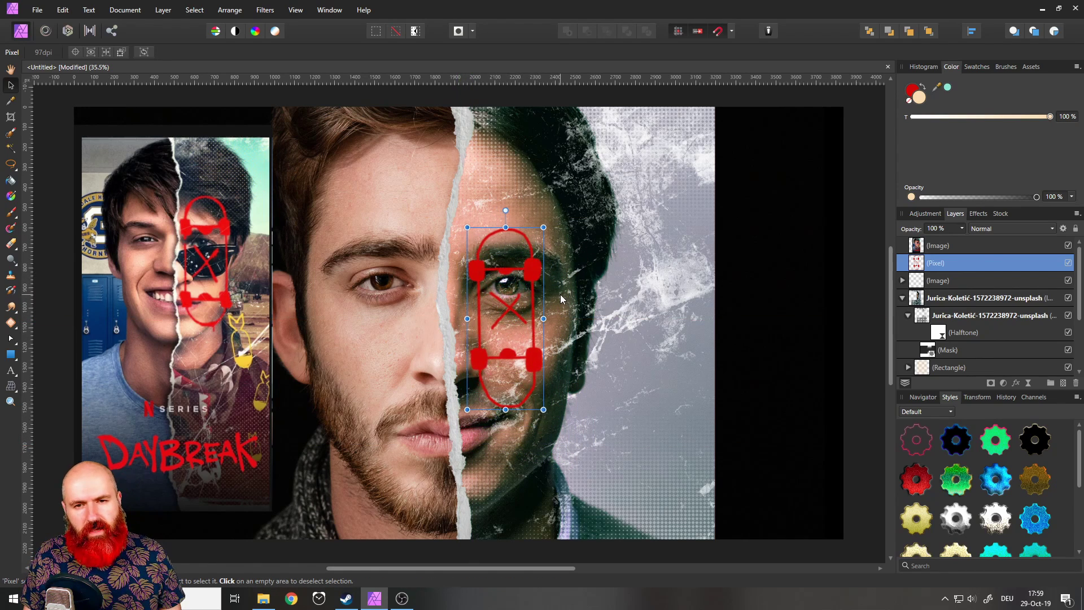
click(1066, 383)
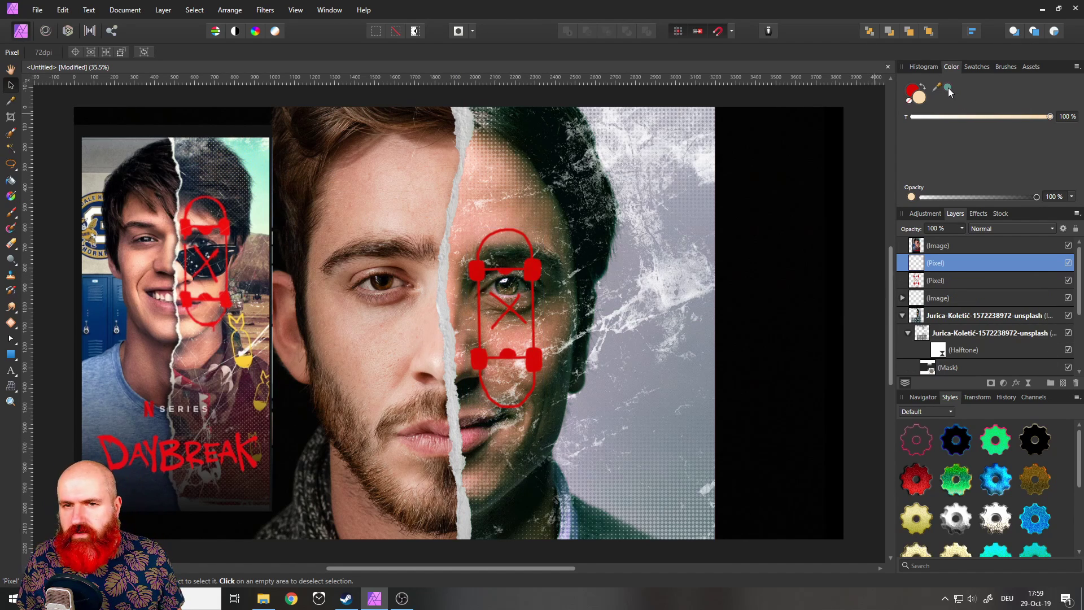
- Sample the poster's yellow and deepen it slightly to F6CF2E as the paint colour
drag(948, 87, 240, 362)
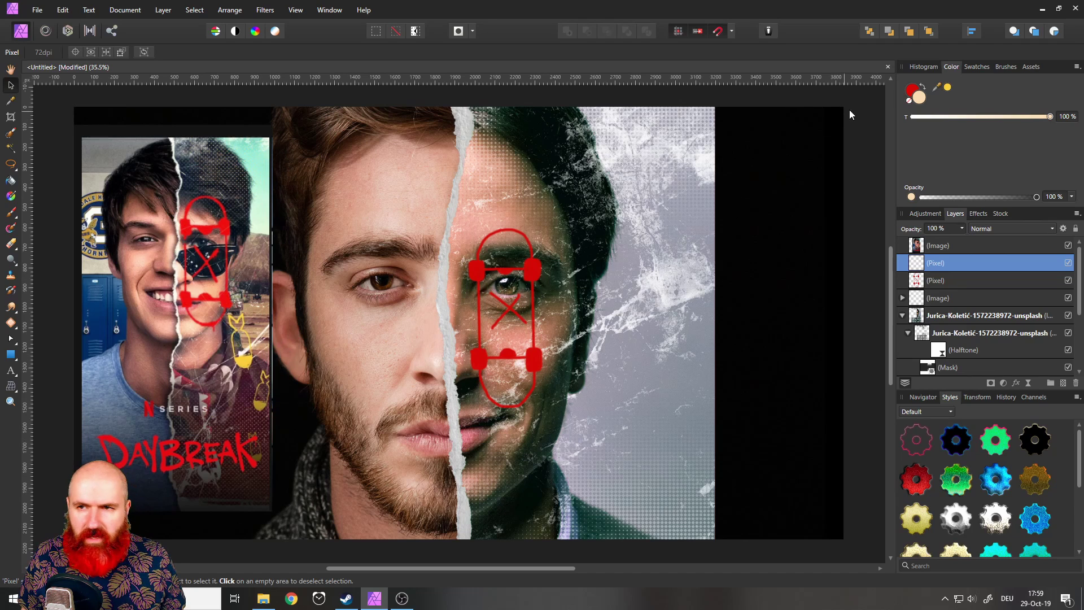
click(949, 86)
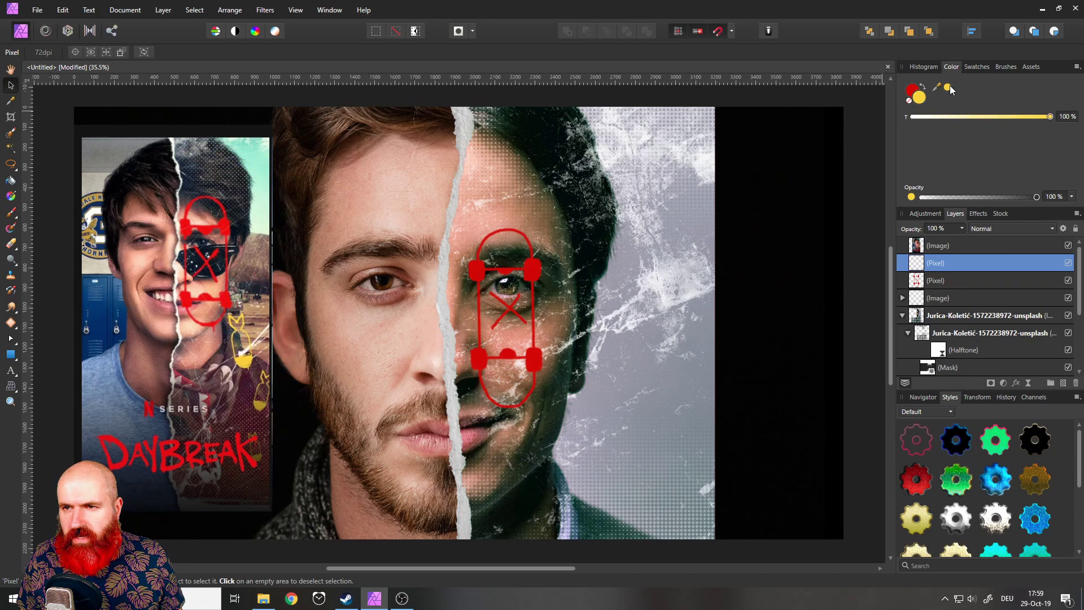
click(920, 96)
double_click(919, 97)
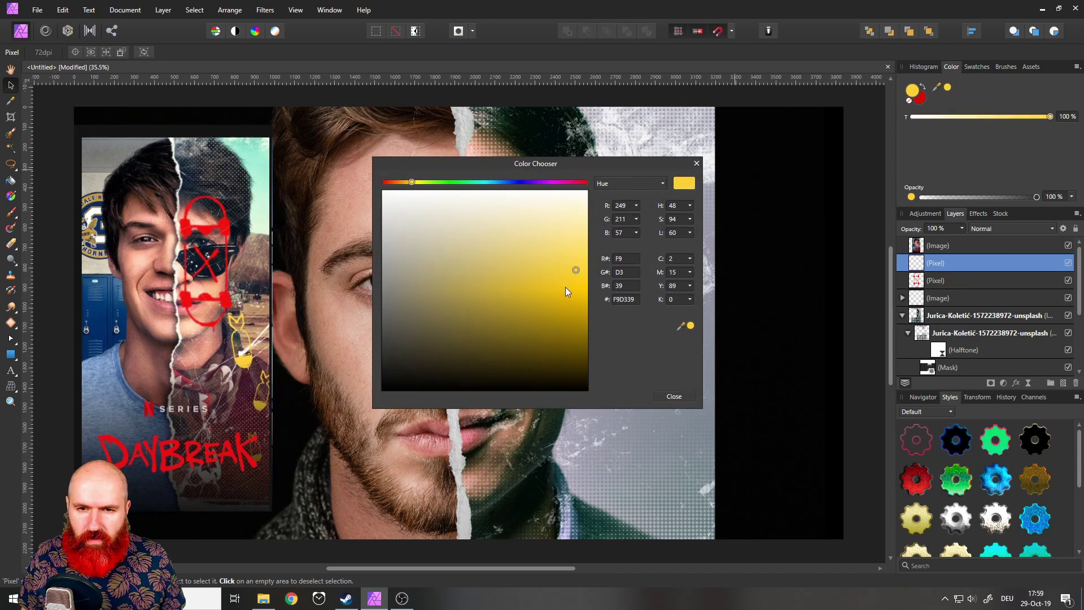
click(571, 276)
click(696, 163)
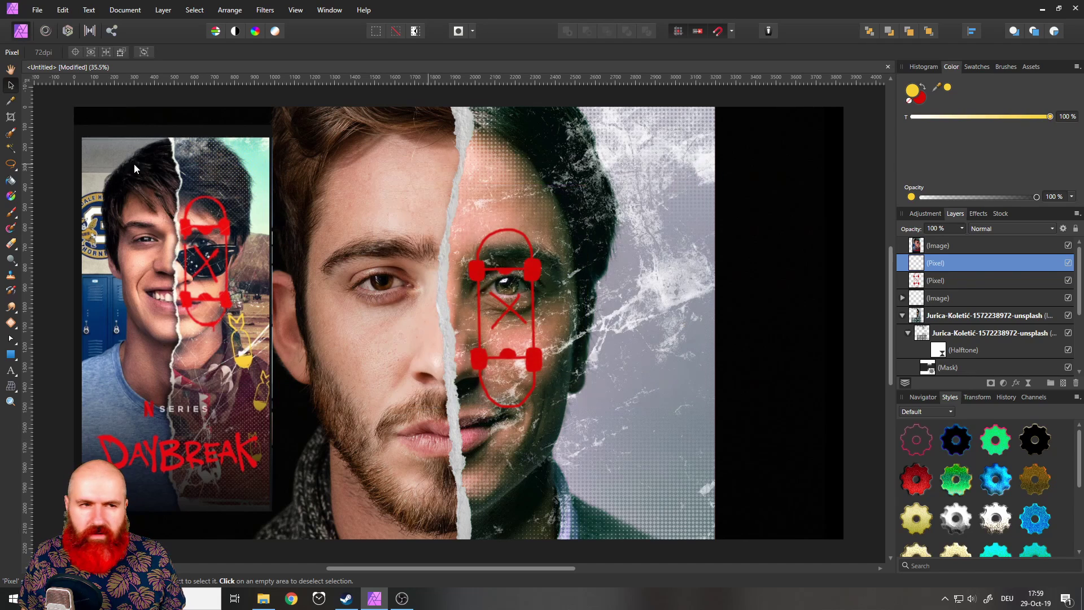
- Paint the yellow rounded body of the bomb outline right of the face
click(11, 213)
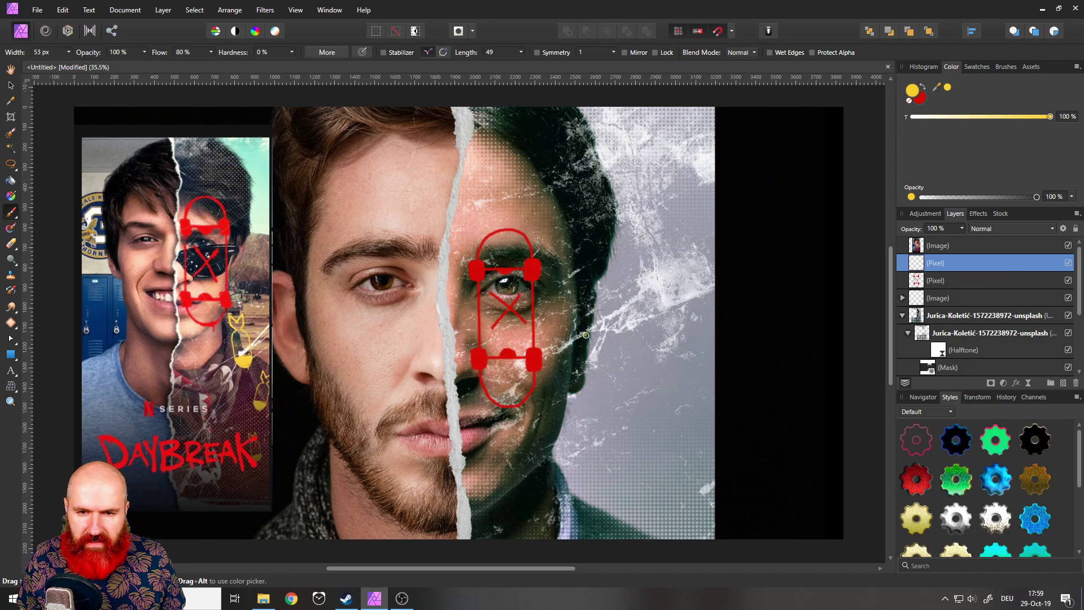
drag(585, 335, 585, 387)
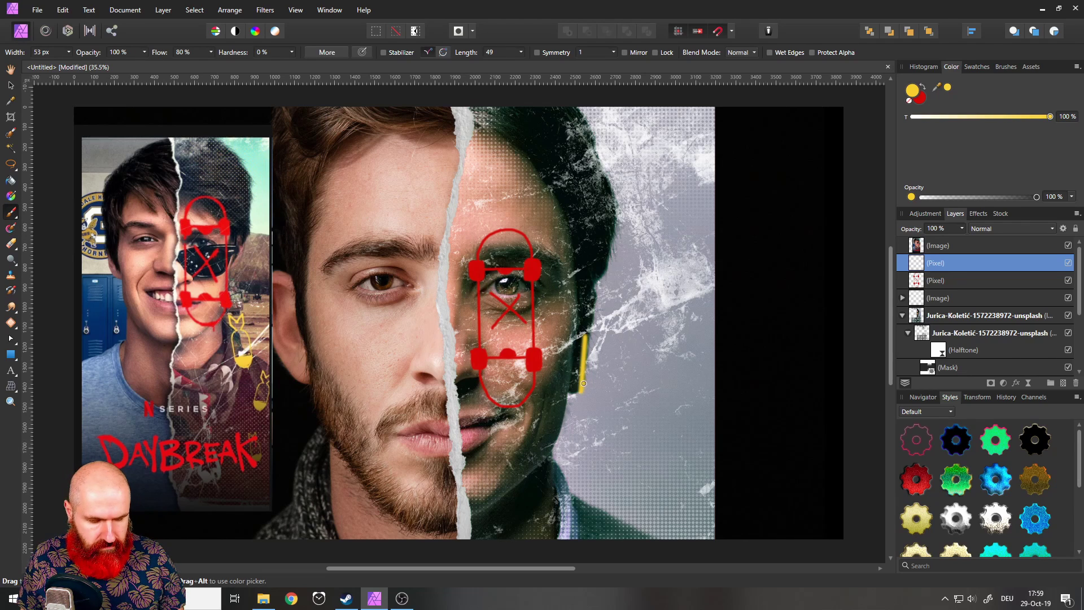
key(ctrl+z)
shift+click(585, 327)
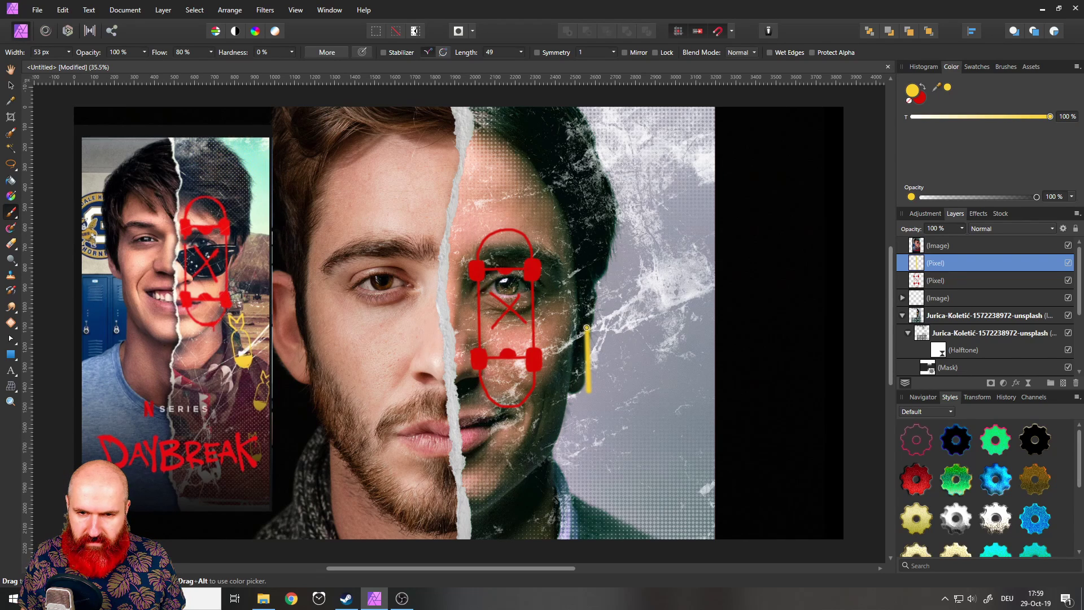
mouse_move(587, 327)
mouse_down()
mouse_move(599, 306)
mouse_move(631, 310)
mouse_up()
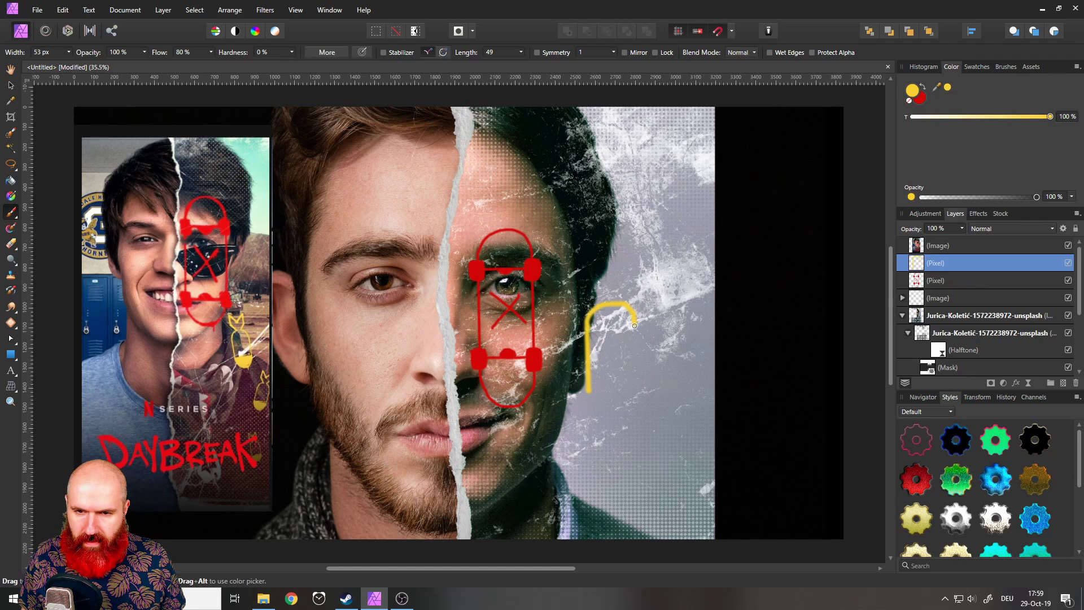
shift+click(634, 389)
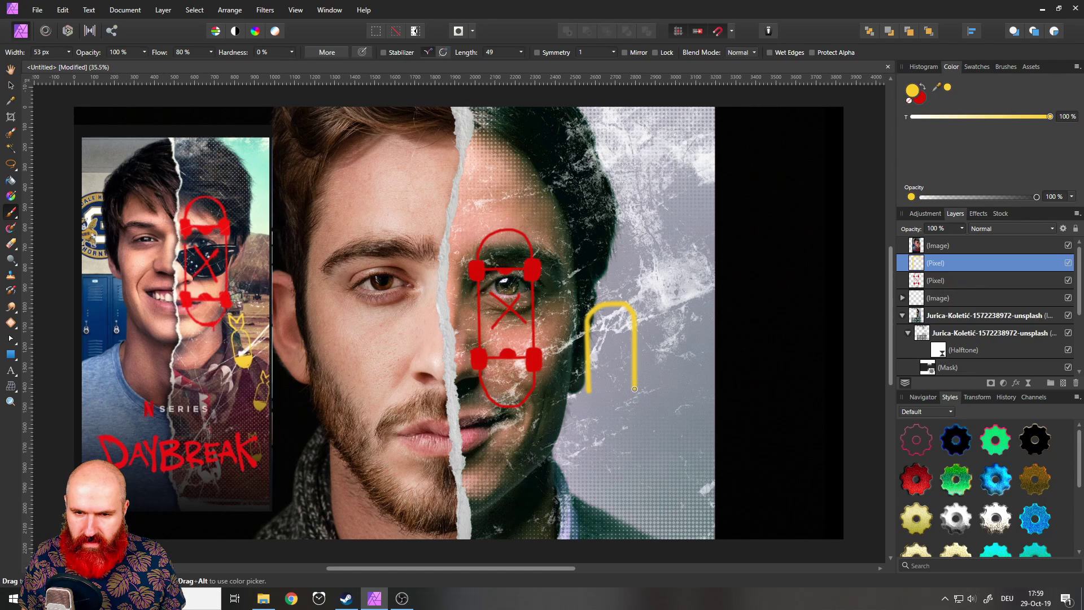
mouse_move(635, 390)
mouse_down()
mouse_move(625, 417)
mouse_move(590, 394)
mouse_up()
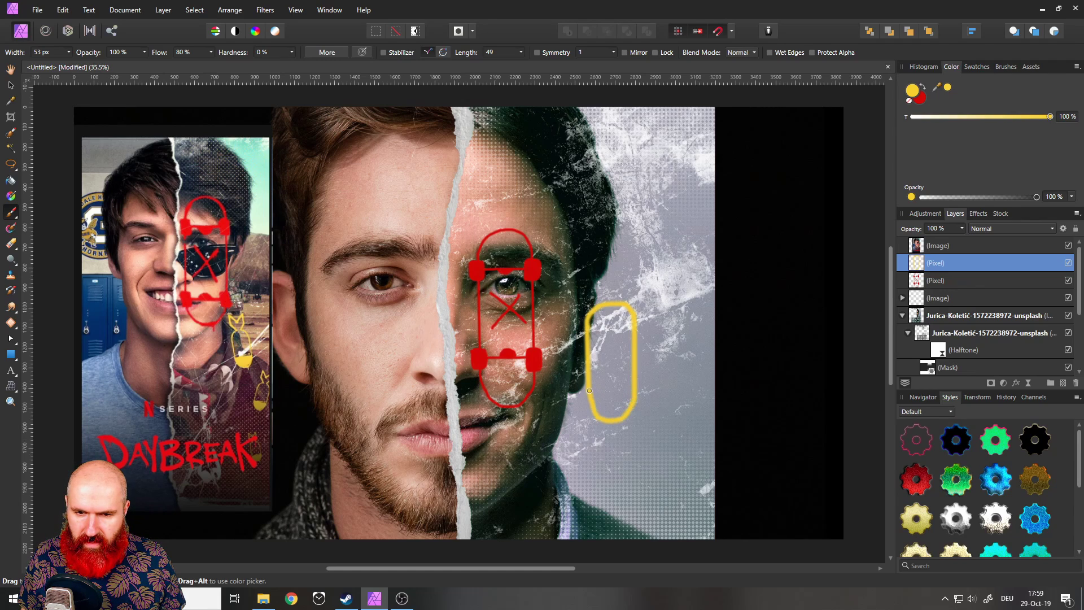
shift+click(635, 387)
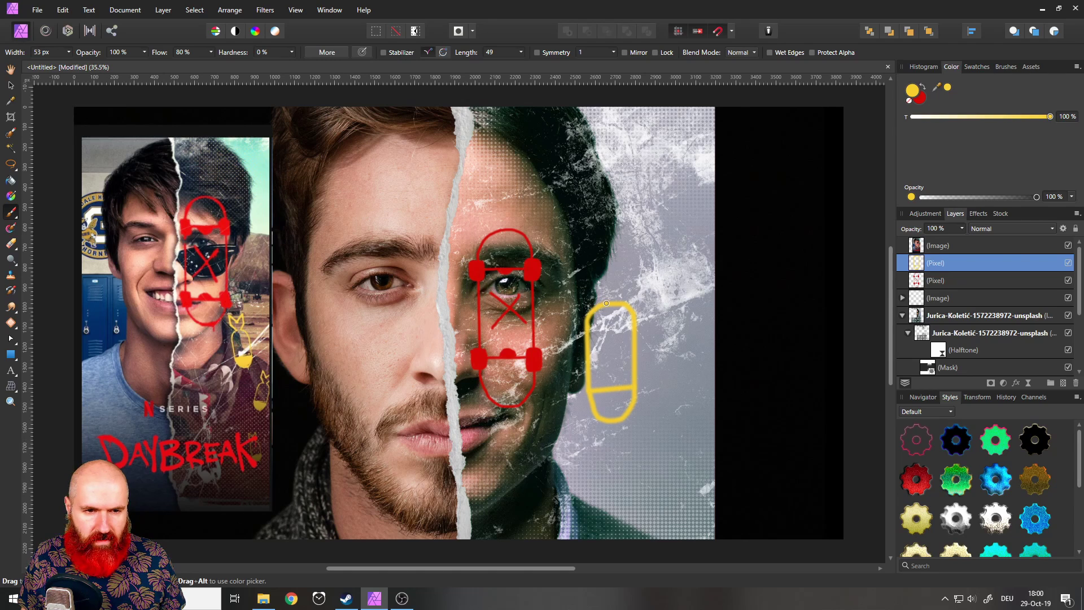
- Add the yellow V-shaped fin on top of the bomb outline
drag(606, 301, 588, 290)
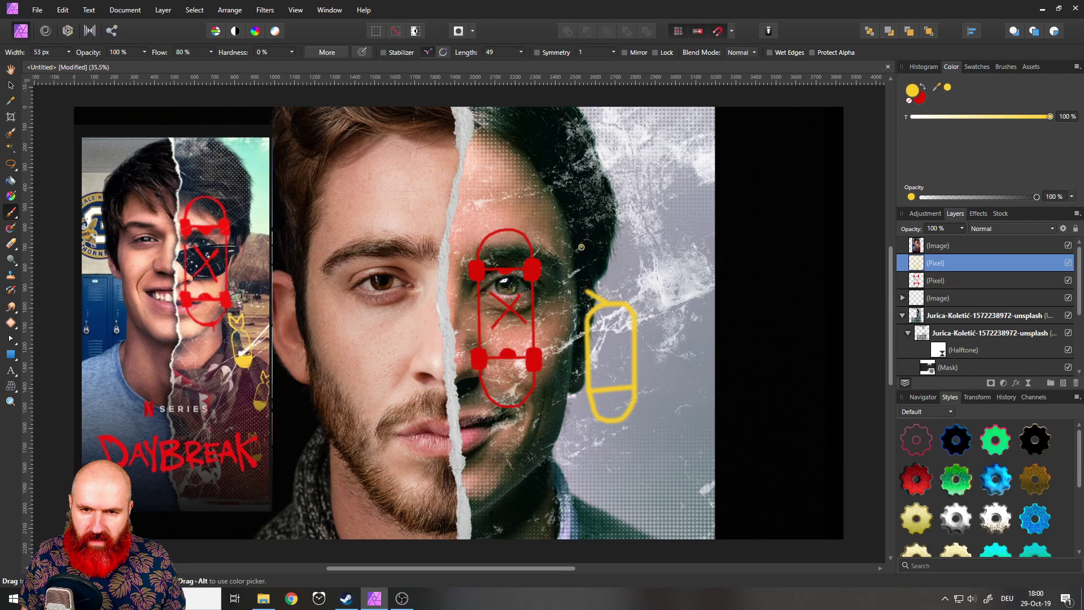
shift+click(583, 257)
shift+click(606, 269)
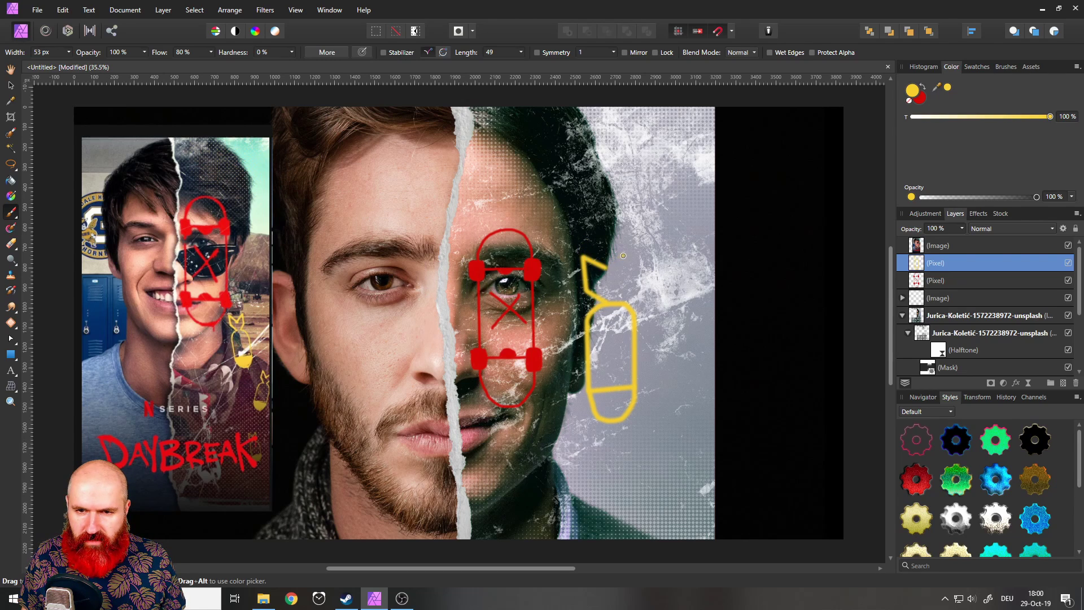
shift+click(620, 255)
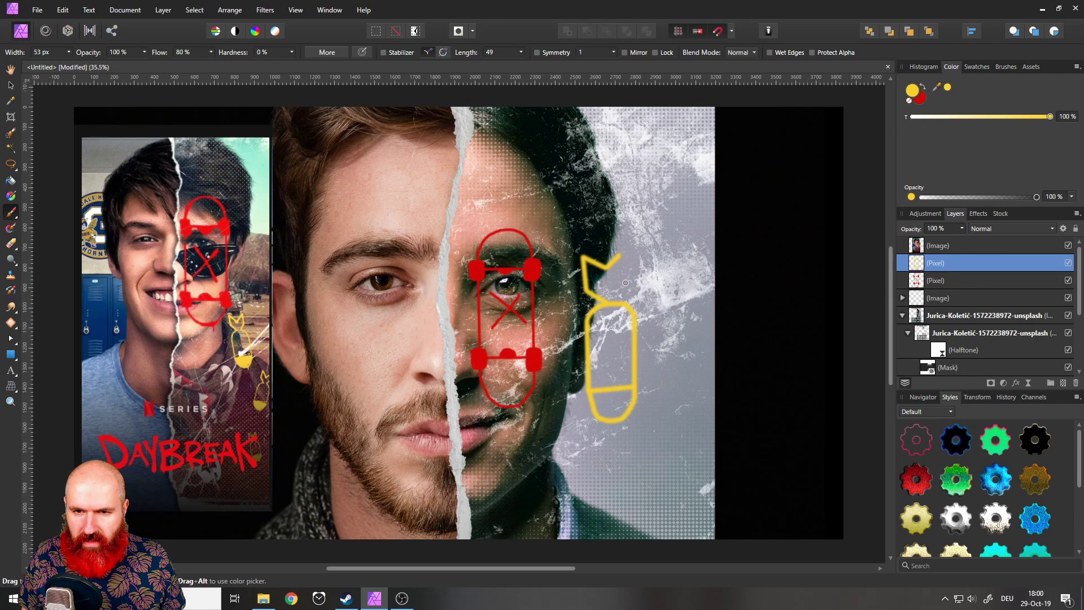
shift+click(626, 283)
shift+click(617, 303)
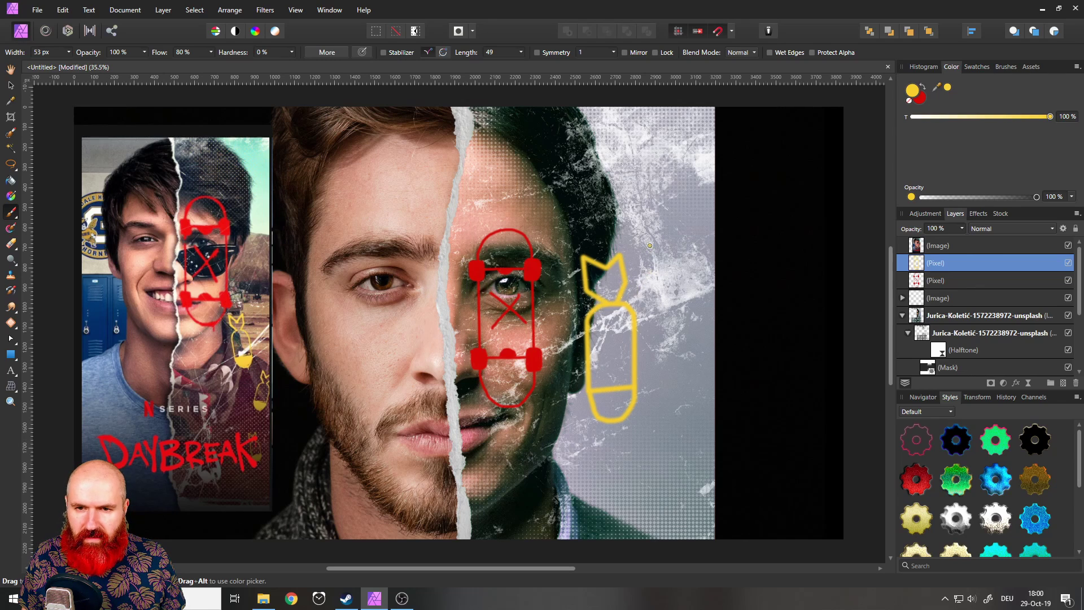
key(ctrl+z)
key(ctrl+z)
key(ctrl+z)
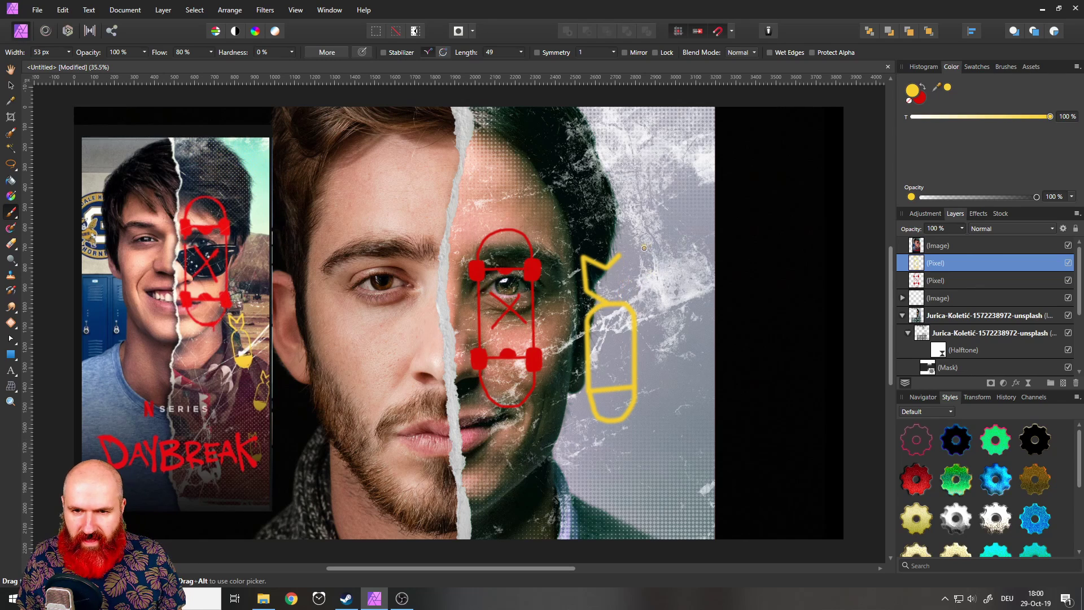
shift+click(626, 255)
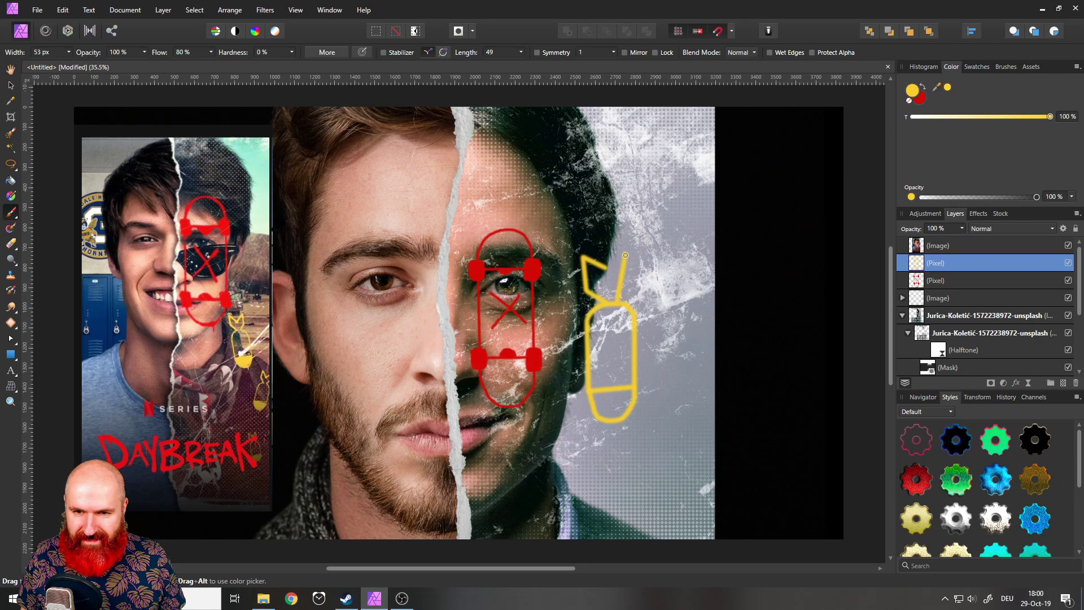
key(ctrl+z)
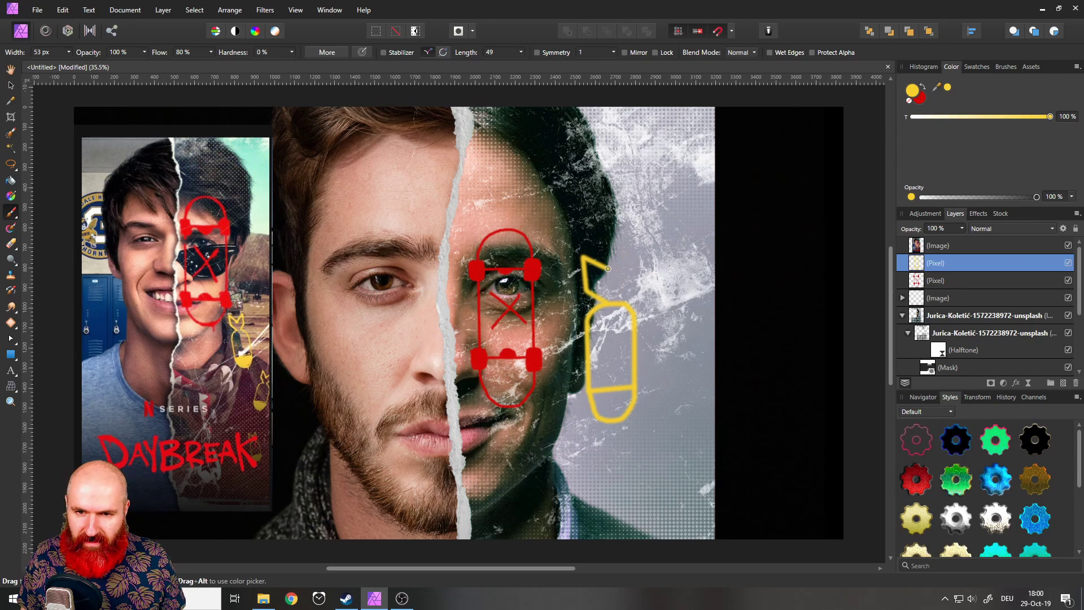
shift+click(627, 254)
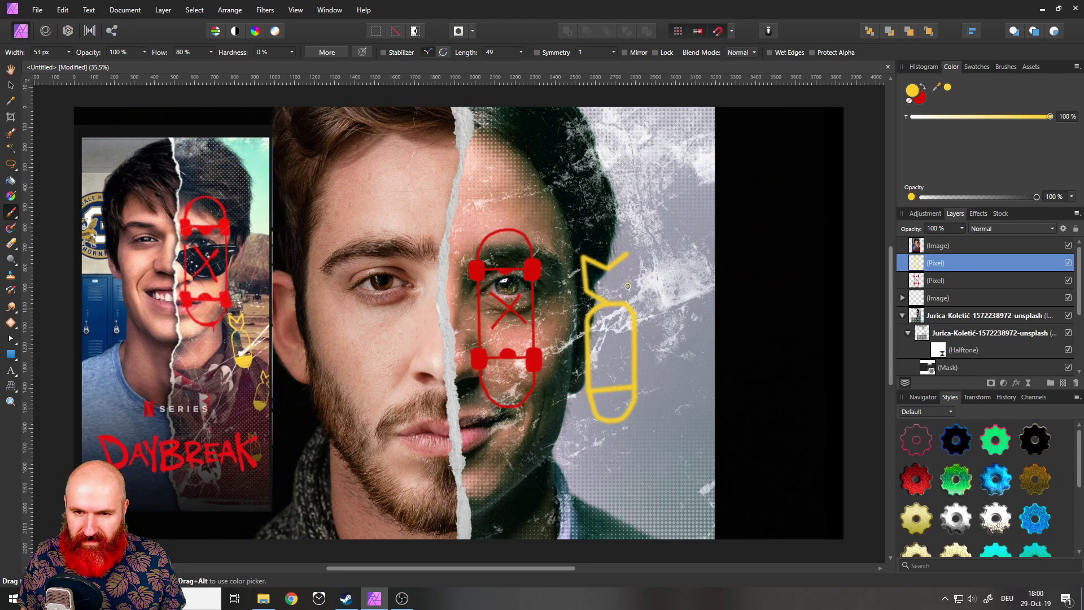
shift+click(628, 289)
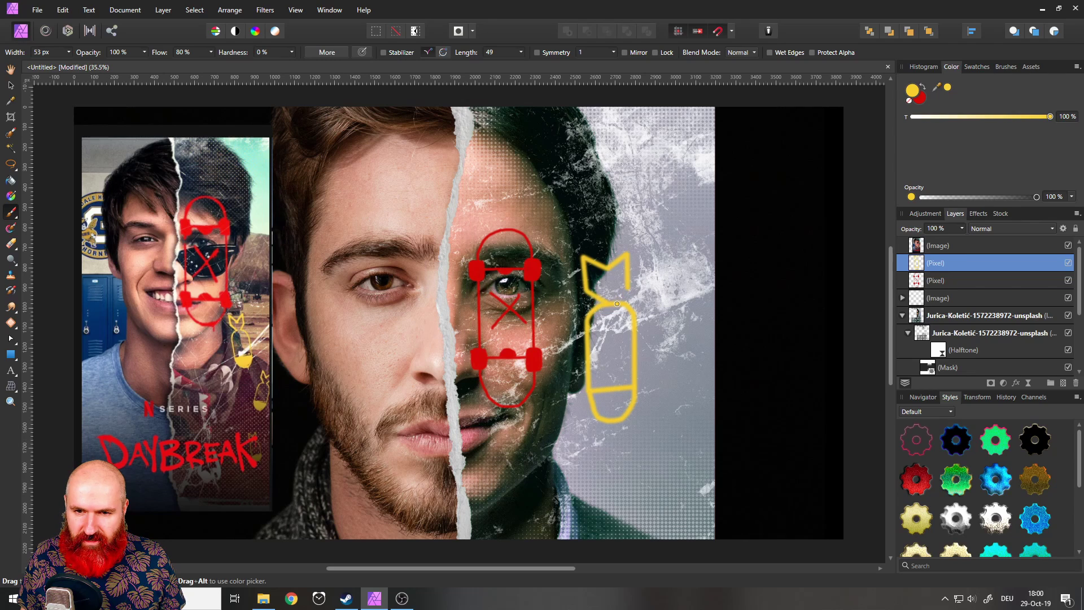
shift+click(618, 303)
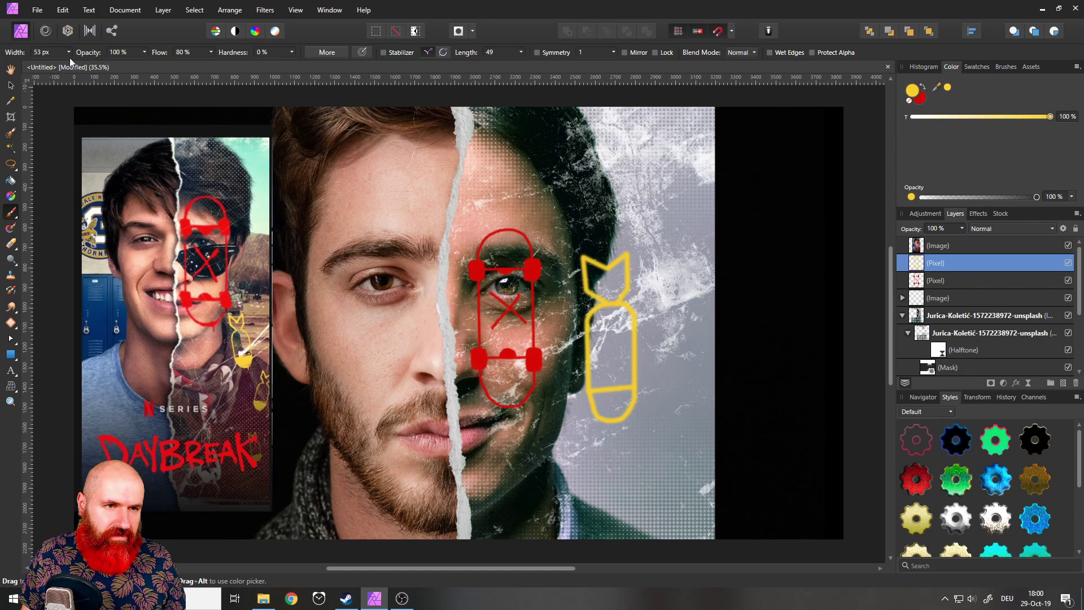
- Enlarge the brush to 109 px and fill the bomb's bottom section yellow
drag(82, 66, 86, 66)
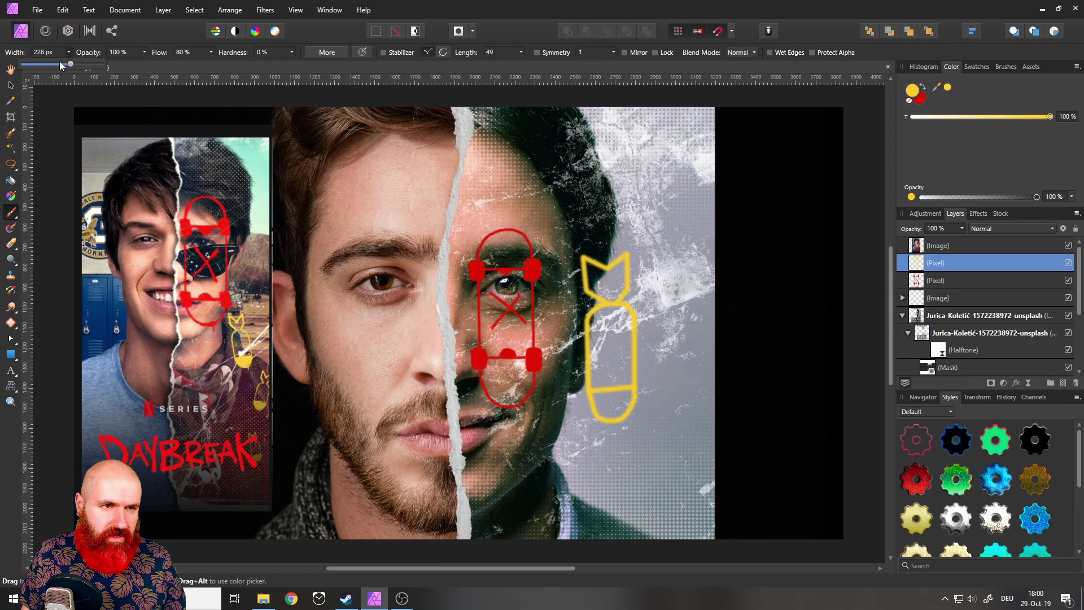
drag(63, 65, 66, 64)
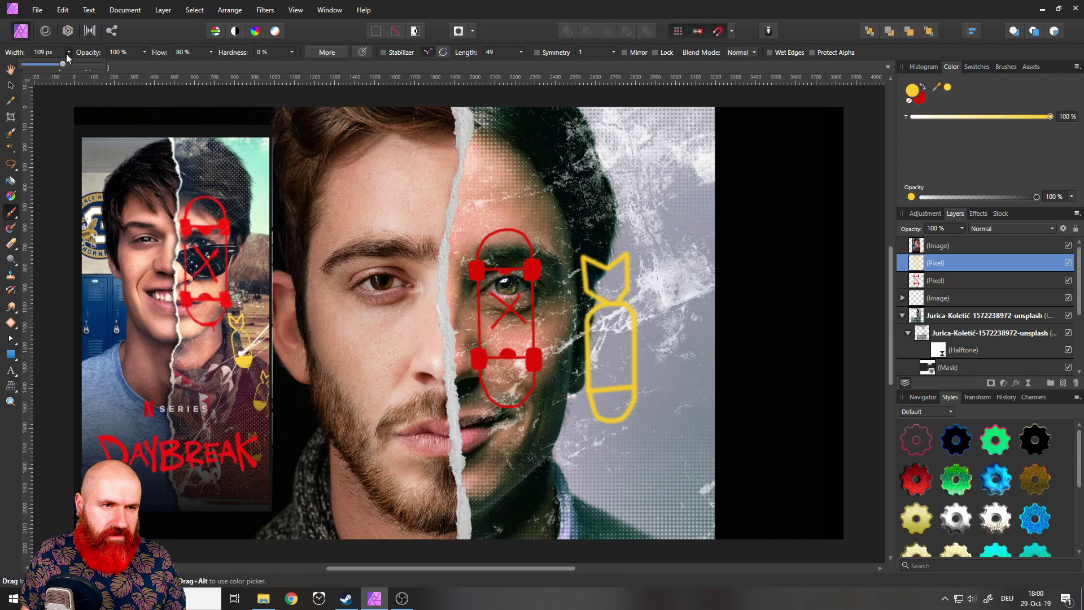
mouse_move(600, 403)
mouse_down()
mouse_move(629, 392)
mouse_move(628, 404)
mouse_move(599, 411)
mouse_move(624, 402)
mouse_move(609, 395)
mouse_move(601, 407)
mouse_move(626, 400)
mouse_move(615, 395)
mouse_up()
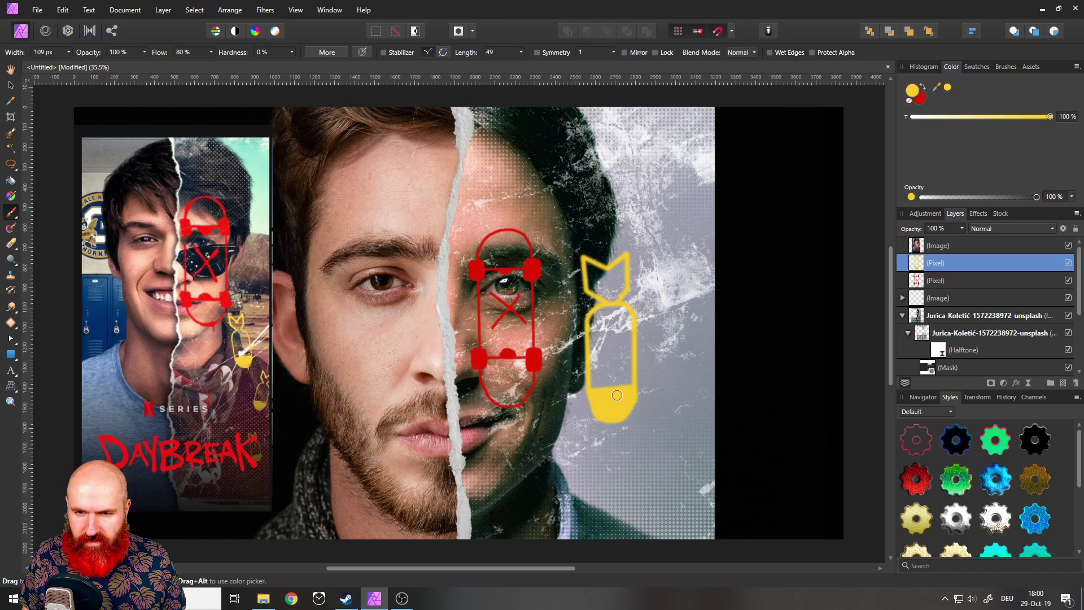
- Tilt the yellow bomb and clone a smaller, clockwise-rotated copy to its right
click(10, 85)
drag(626, 276, 585, 292)
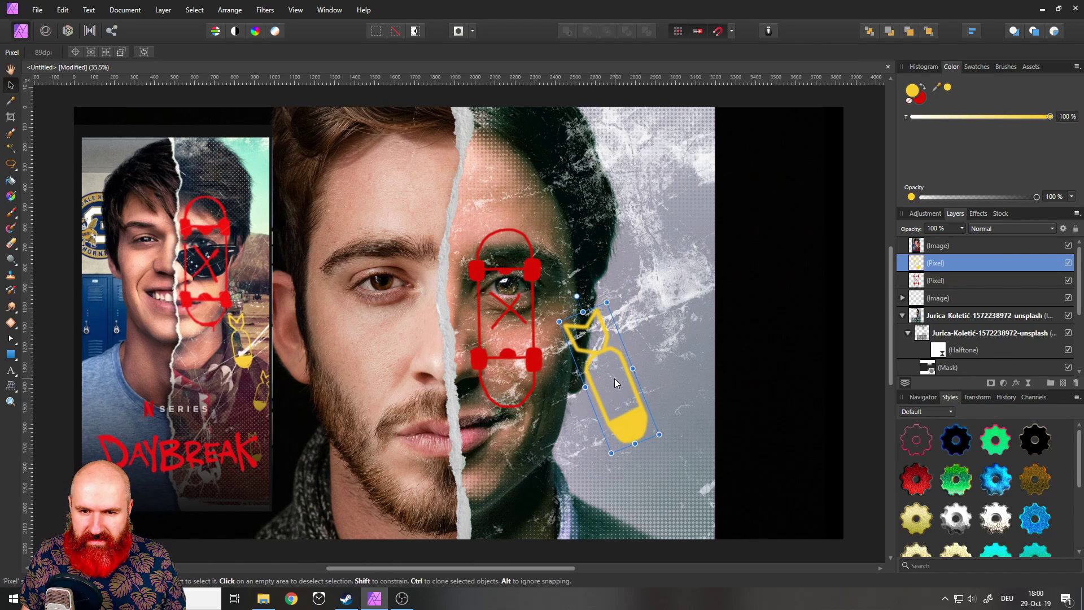
drag(615, 378, 653, 347)
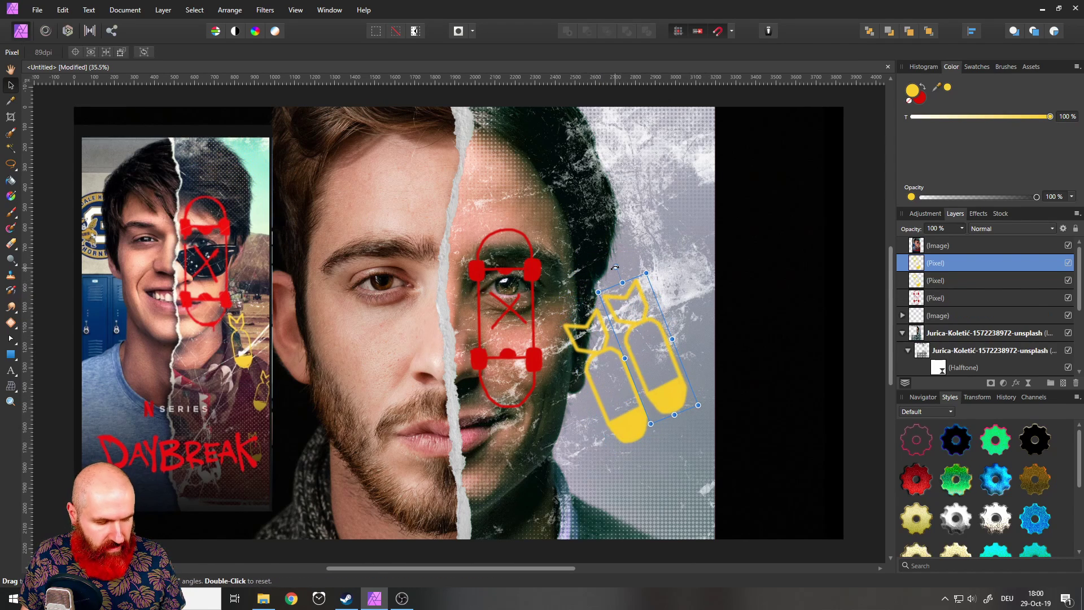
mouse_move(615, 267)
mouse_down()
mouse_move(666, 264)
mouse_move(700, 279)
mouse_up()
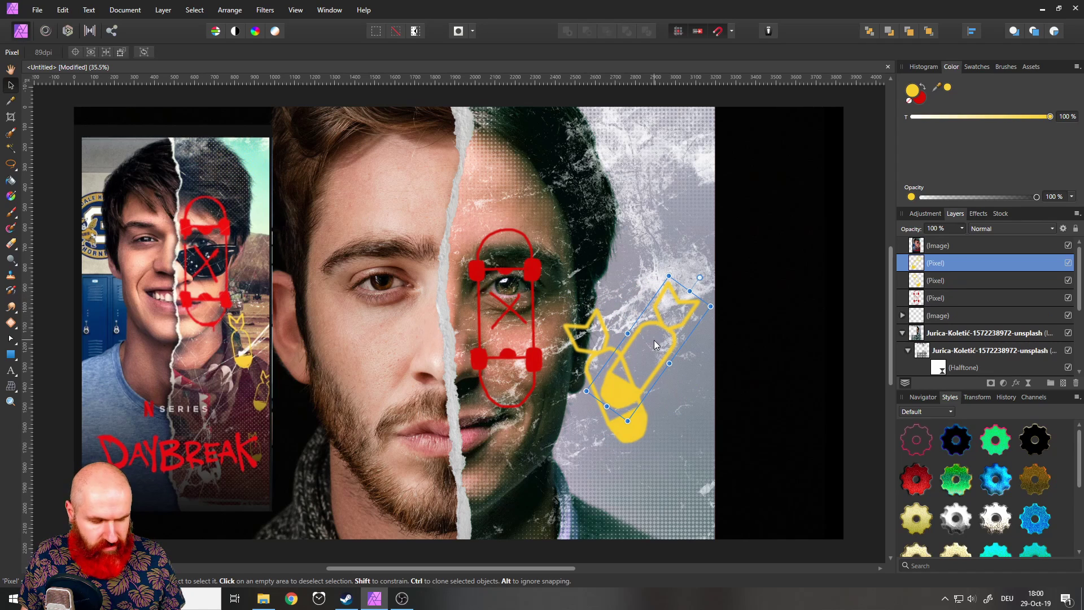
mouse_move(654, 340)
mouse_down()
mouse_move(654, 388)
mouse_move(685, 460)
mouse_up()
key(ctrl+z)
mouse_move(740, 377)
mouse_down()
mouse_move(686, 415)
mouse_move(722, 406)
mouse_up()
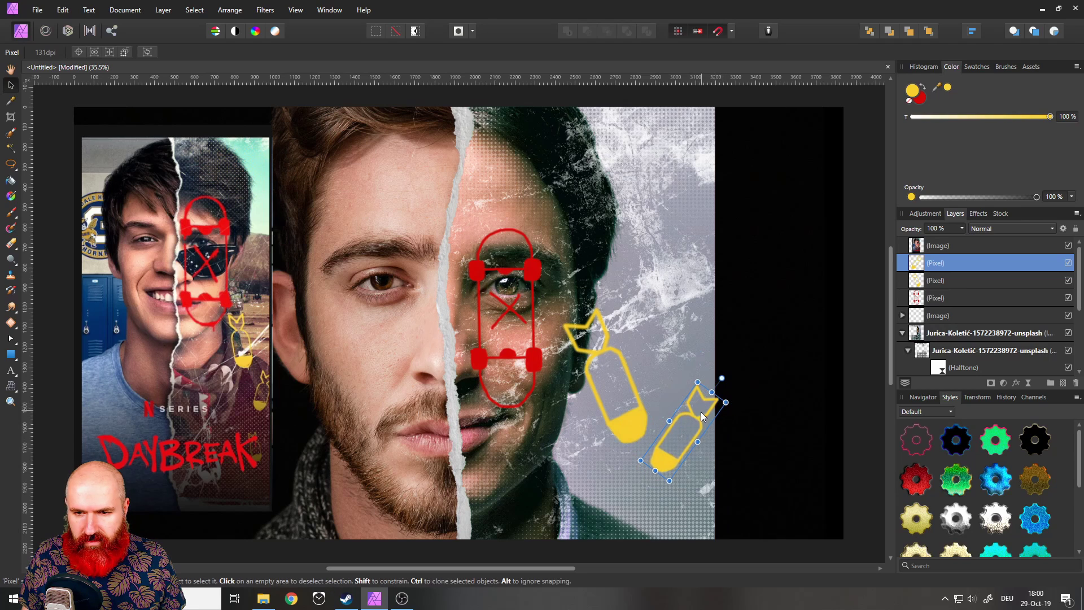
- Clone the small bomb down-left, turned to point down-right, then deselect
drag(678, 435, 586, 487)
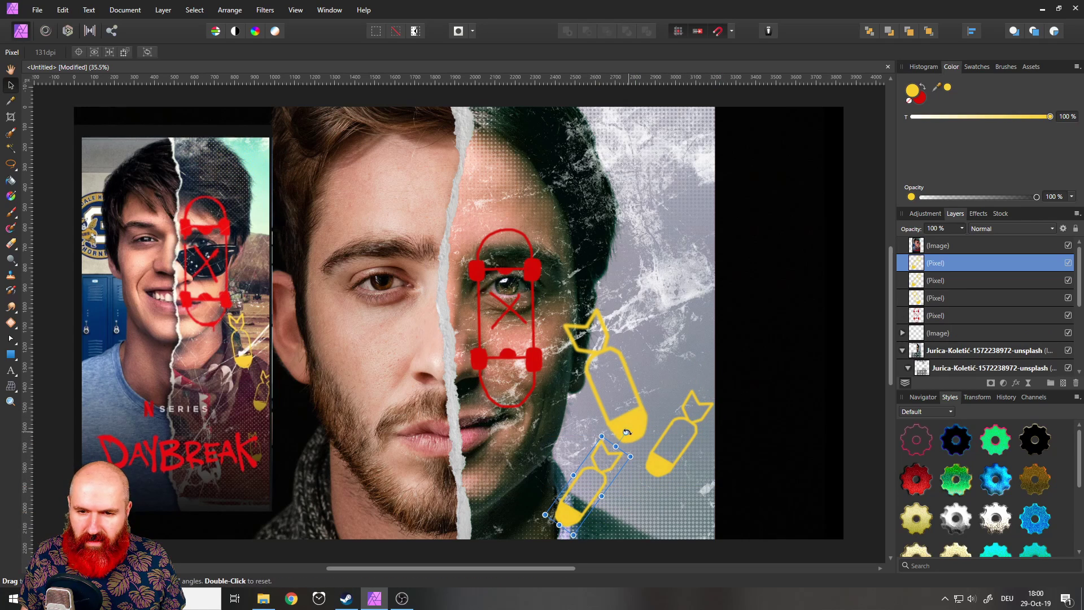
drag(623, 442, 616, 487)
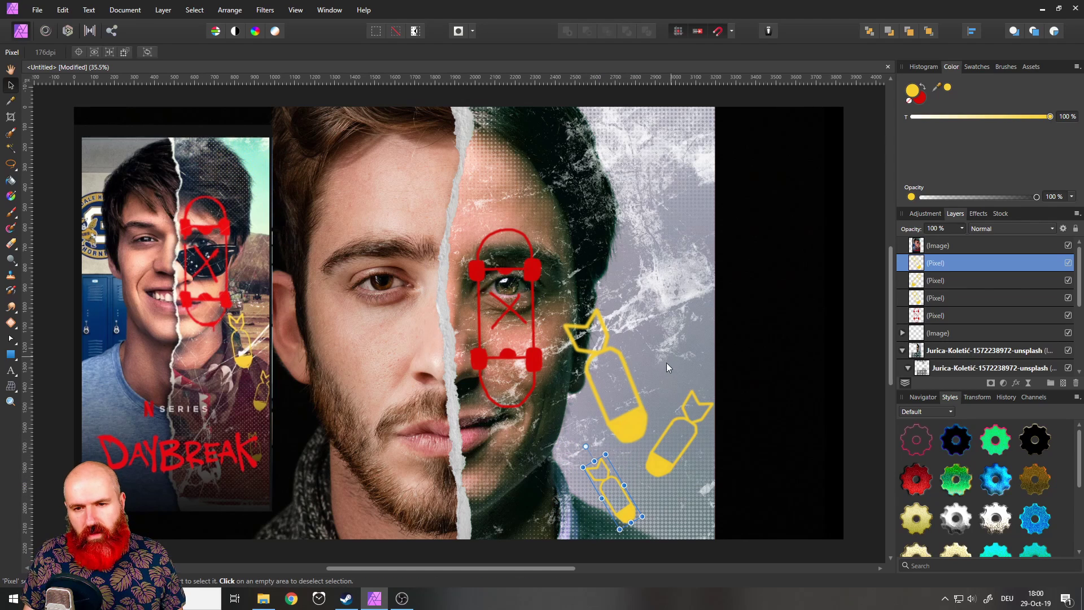
click(55, 277)
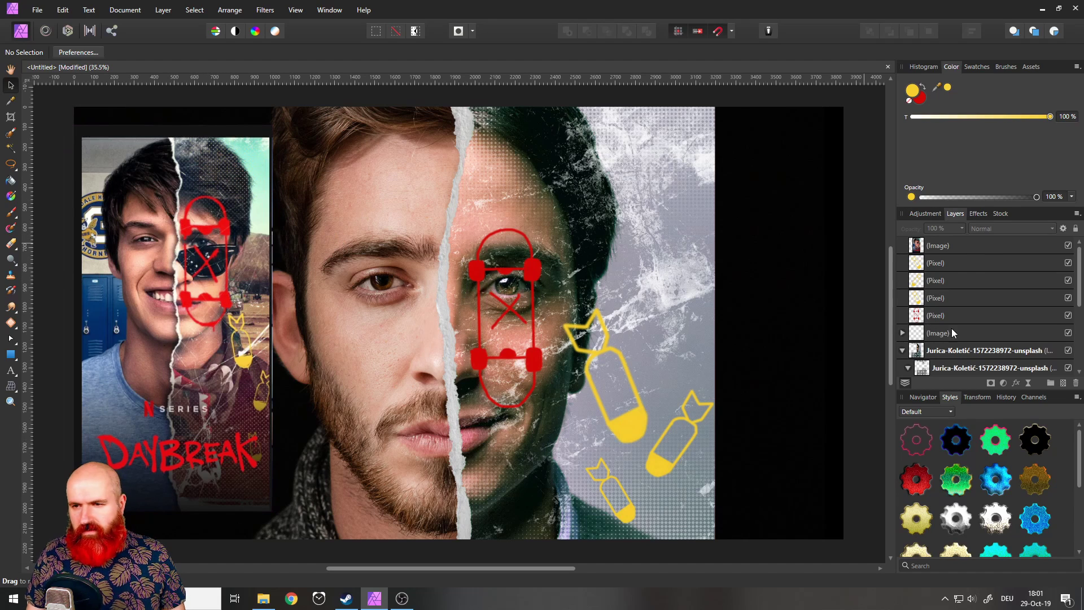
- Add a Curves adjustment above the left photo's mask, steepening the curve and lifting shadows
scroll(952, 317, down, 2)
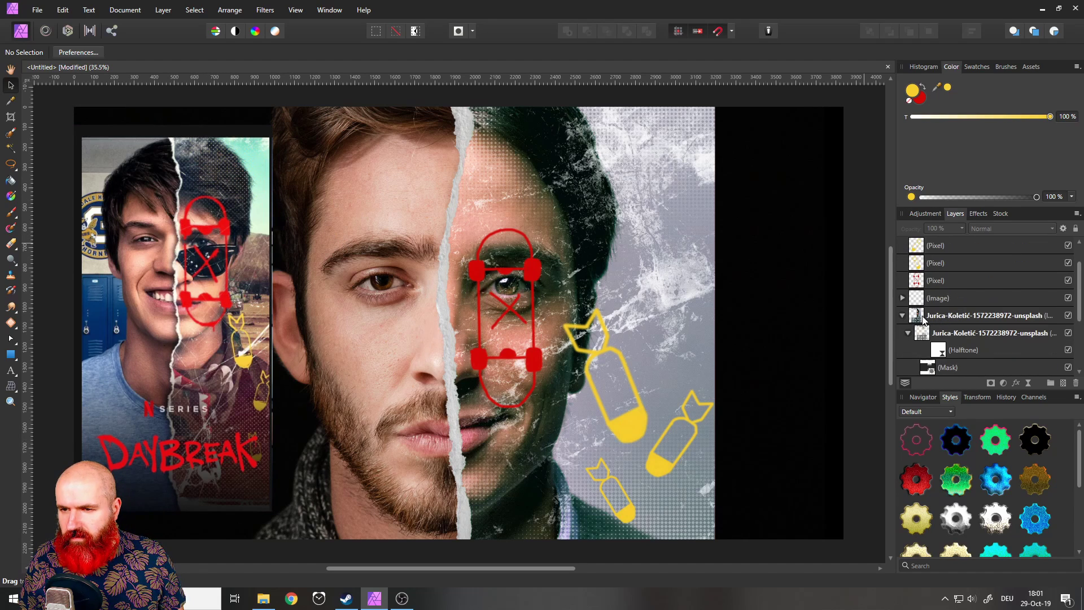
click(924, 320)
click(1002, 384)
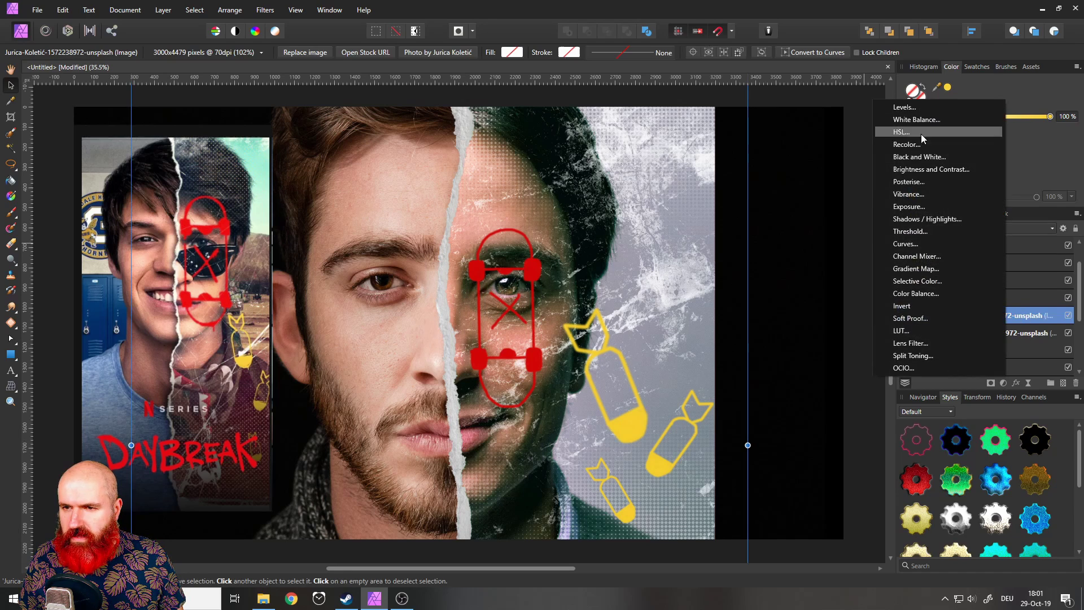
click(910, 245)
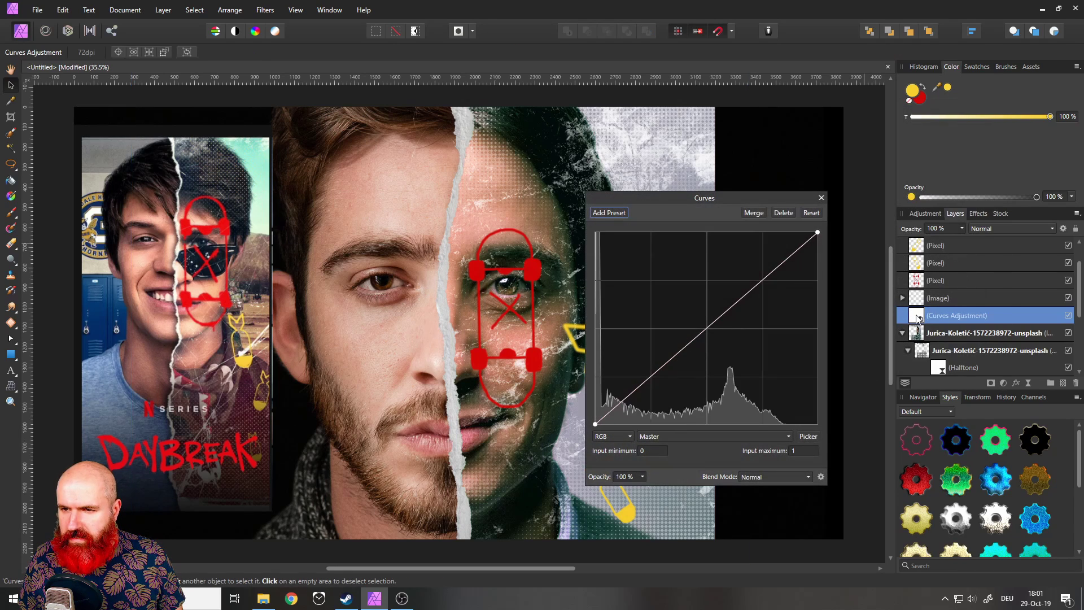
drag(920, 334, 926, 338)
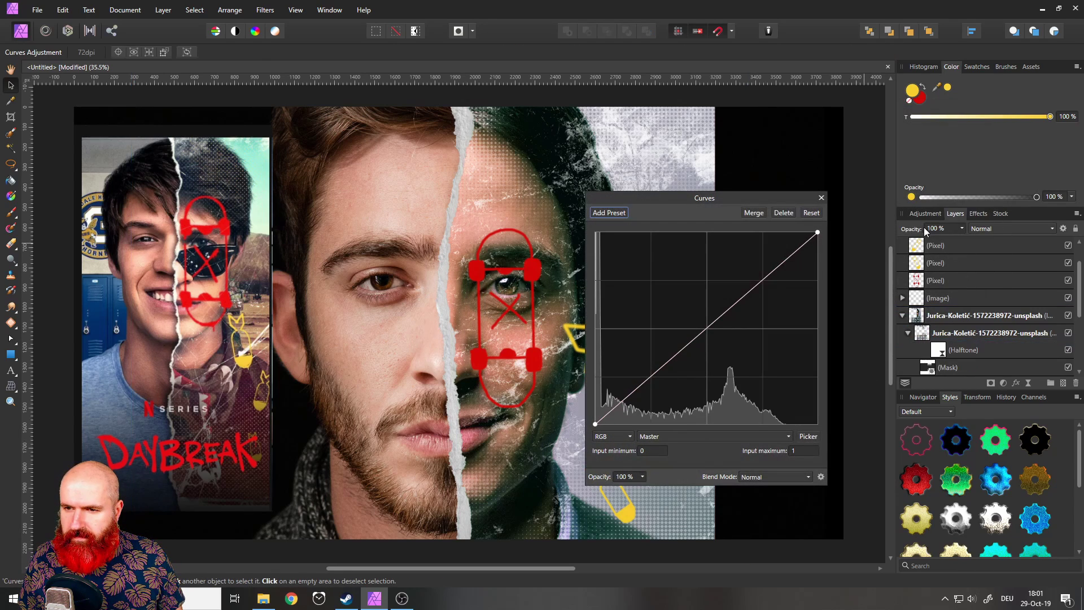
mouse_move(817, 231)
mouse_down()
mouse_move(787, 228)
mouse_move(824, 218)
mouse_up()
scroll(930, 307, down, 4)
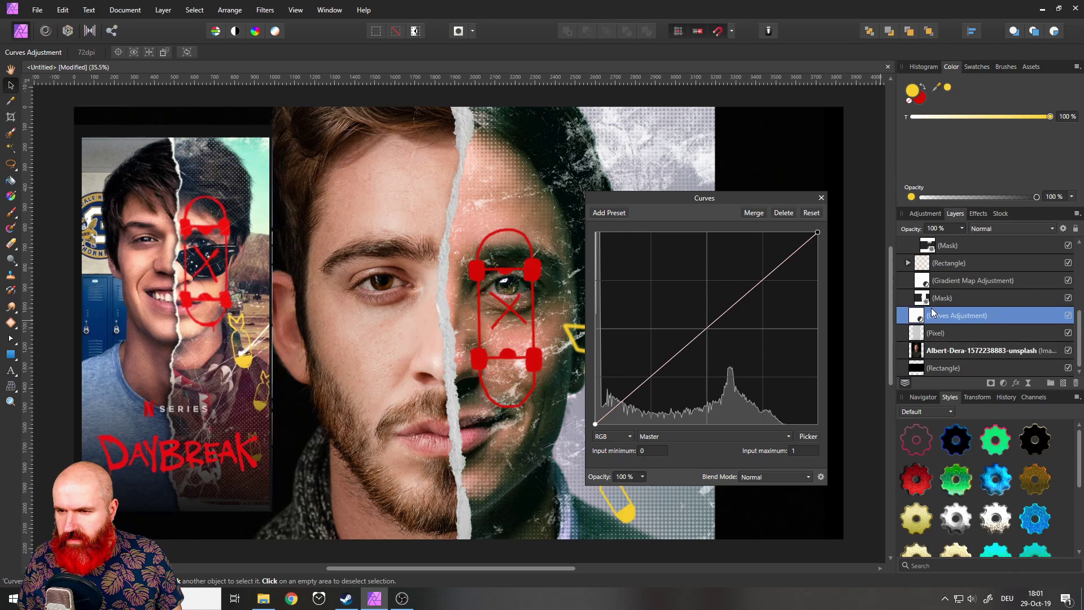
drag(918, 297, 919, 295)
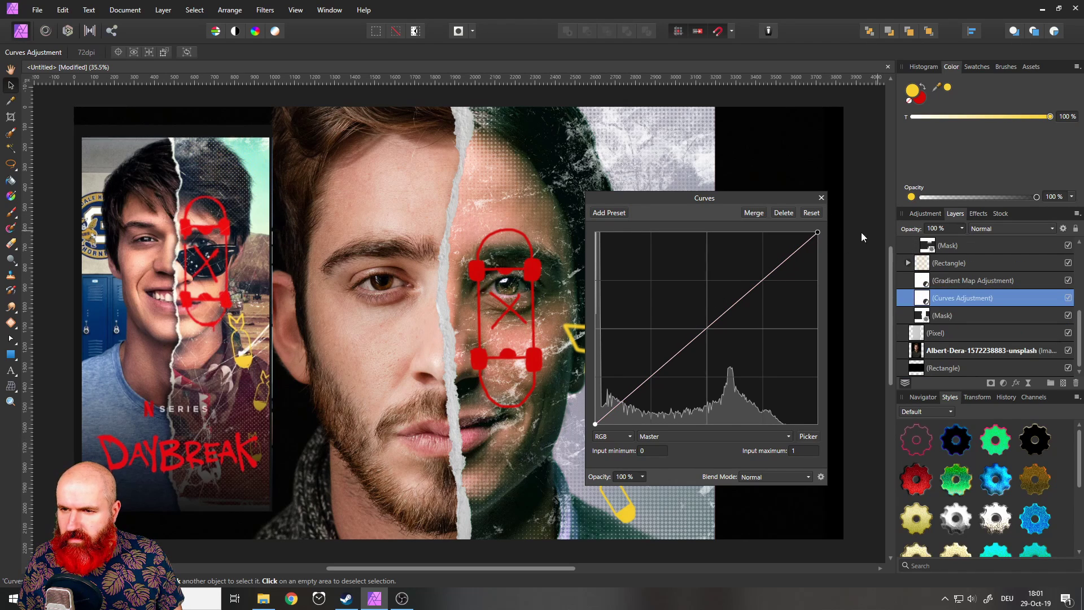
drag(817, 232, 794, 227)
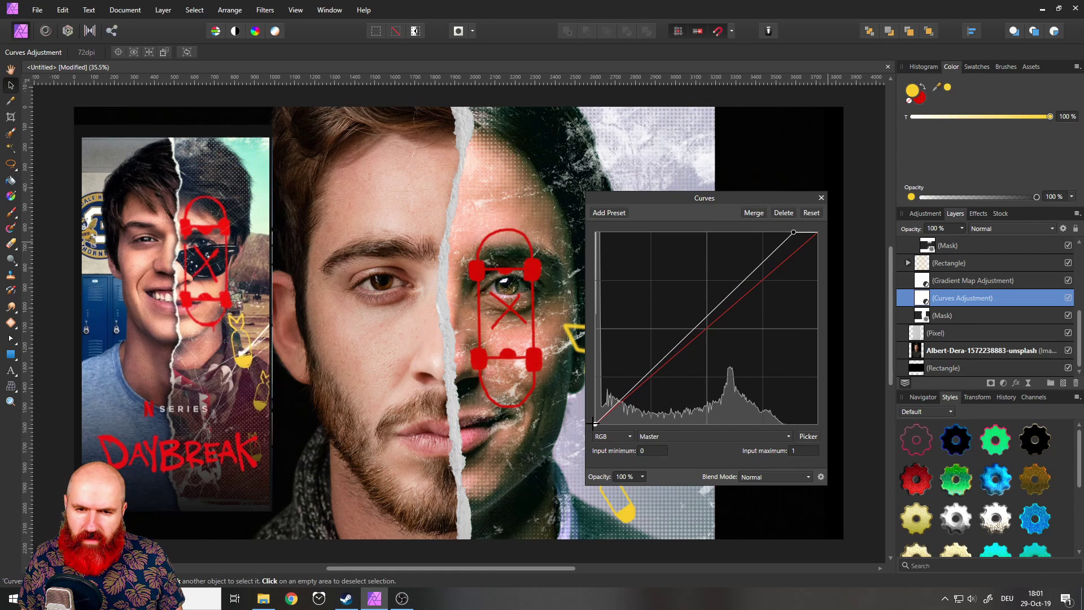
mouse_move(596, 423)
mouse_down()
mouse_move(595, 404)
mouse_move(596, 414)
mouse_up()
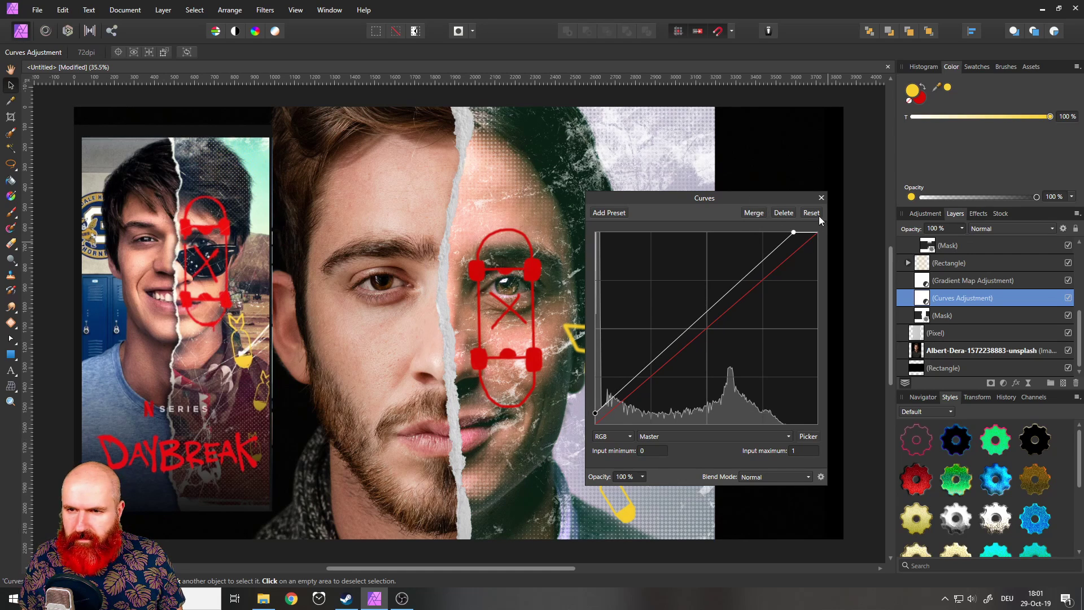
click(821, 198)
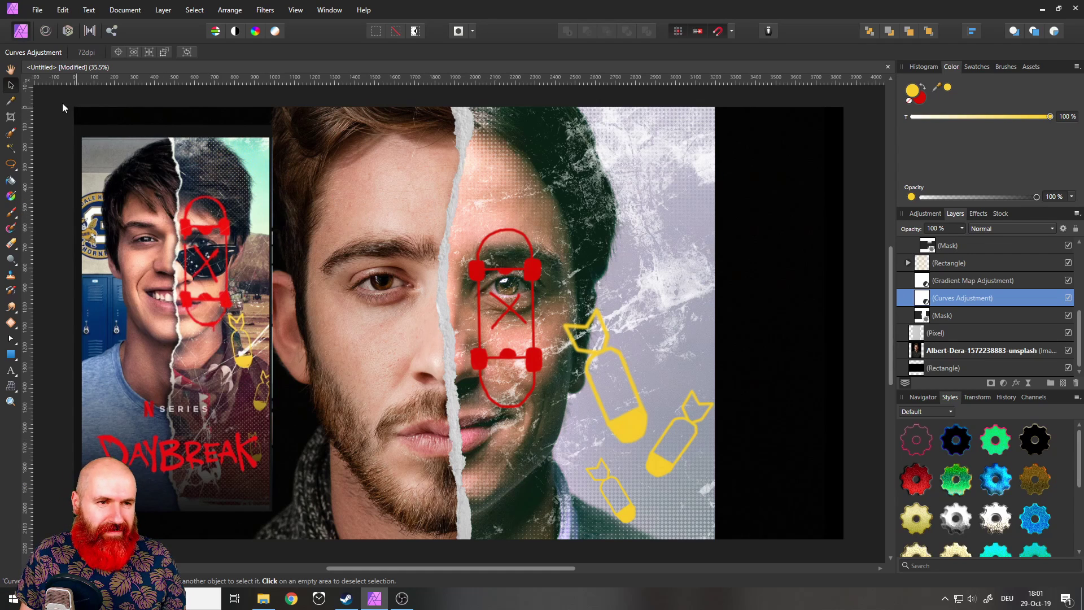
- Shrink the Daybreak reference image to 288% and nudge it slightly up
click(192, 198)
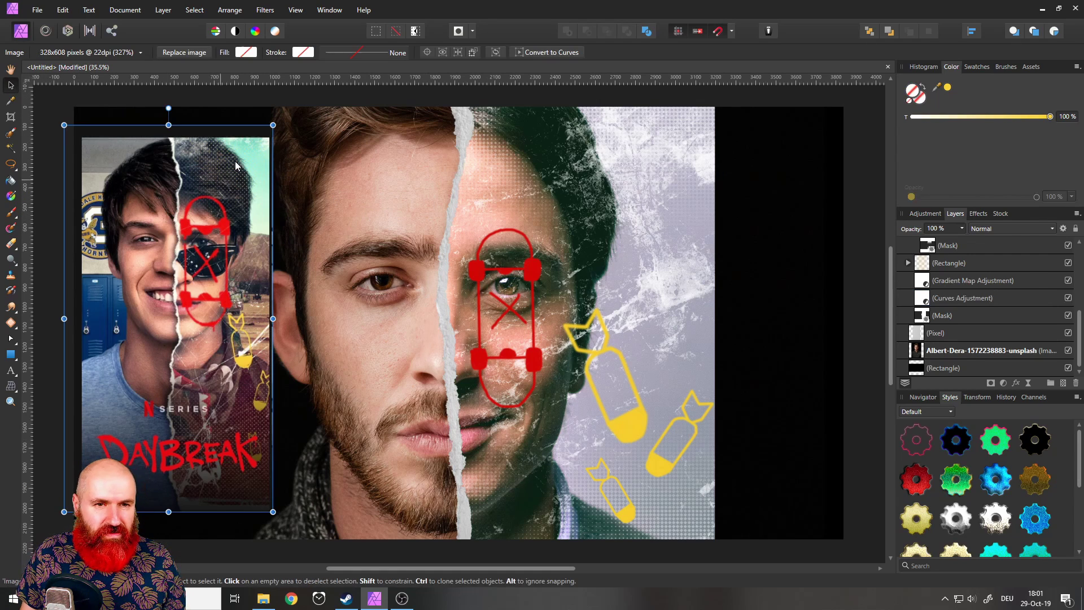
drag(259, 115, 232, 163)
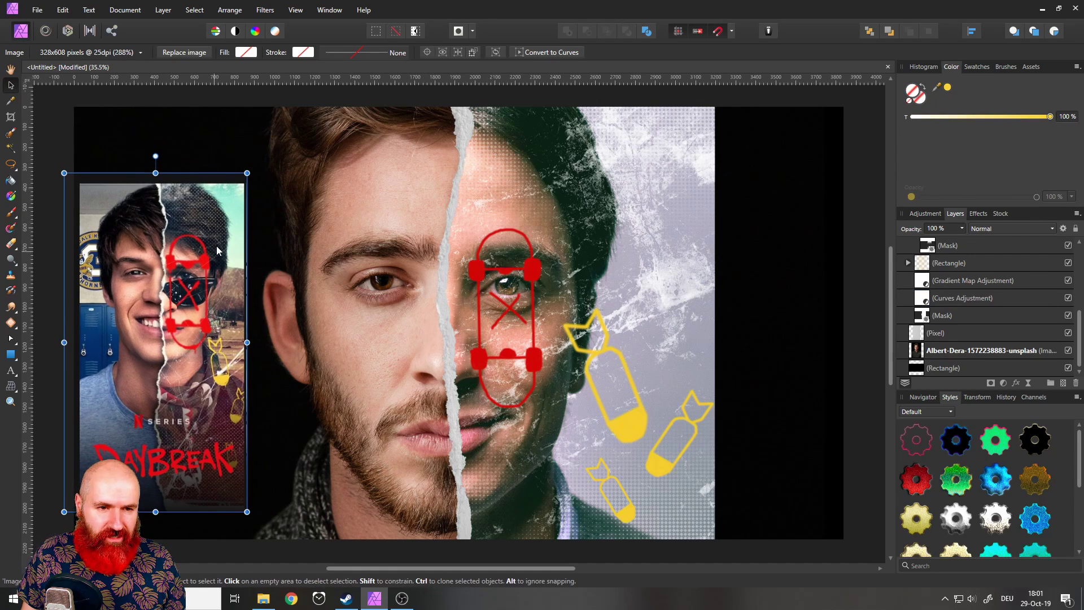
drag(214, 253, 218, 235)
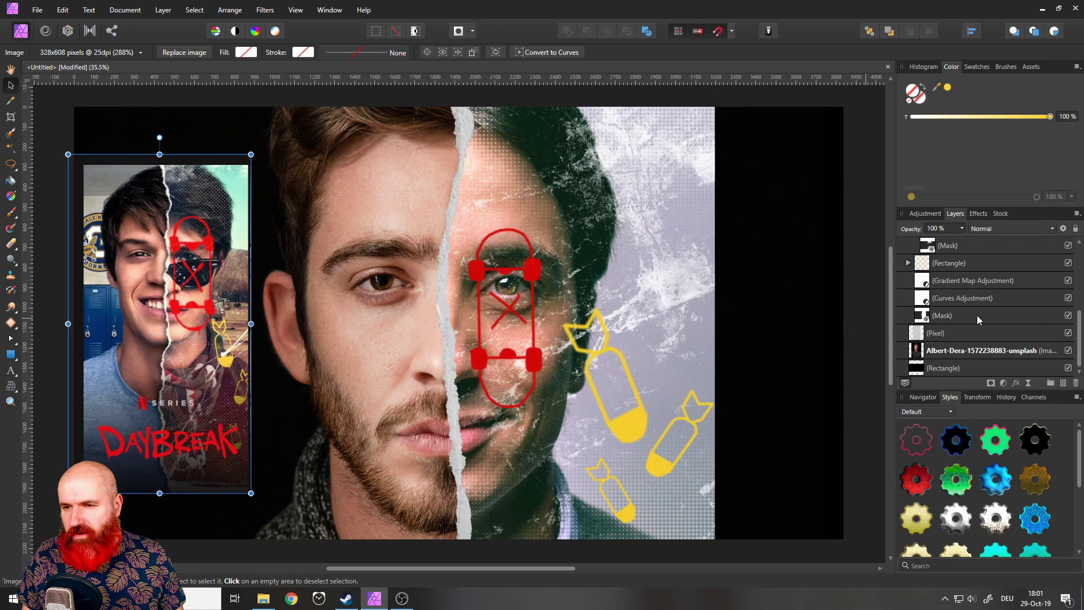
scroll(975, 319, up, 3)
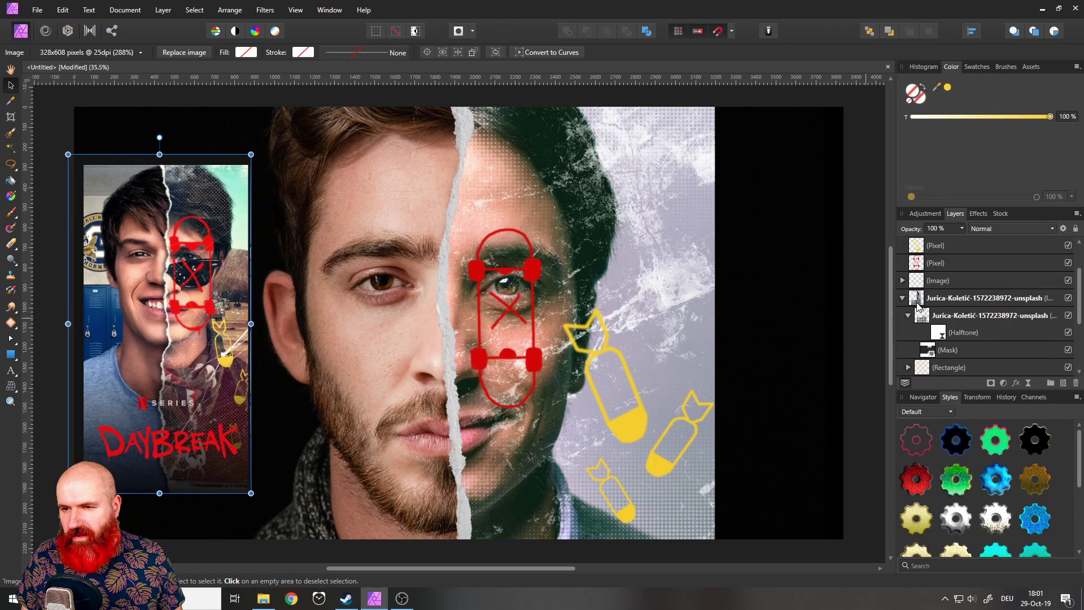
click(926, 301)
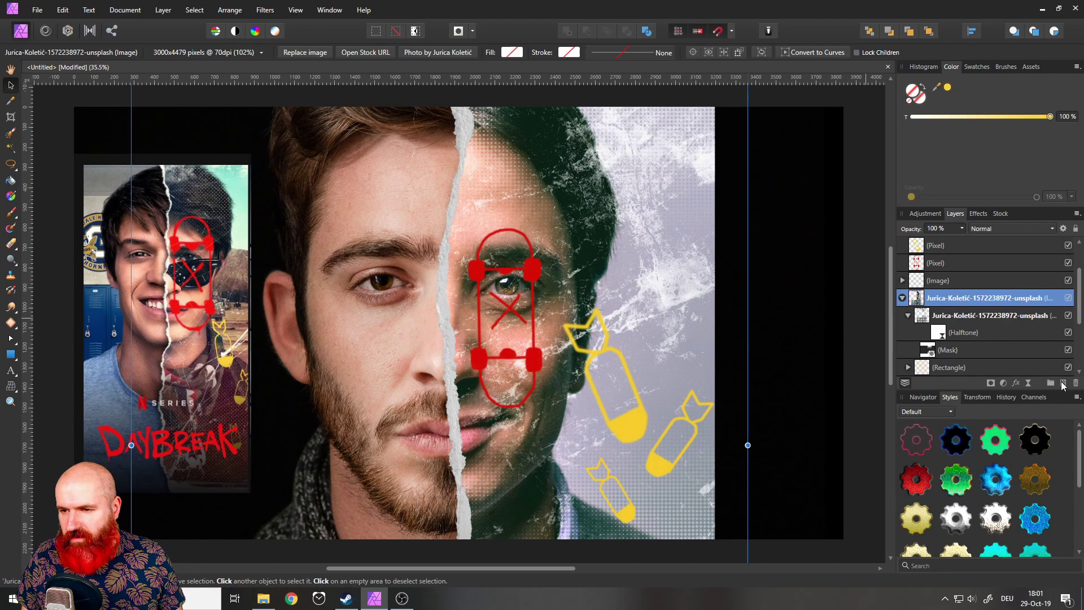
- On a new pixel layer, paint a mint-green sampled from the poster over the right side
click(1062, 384)
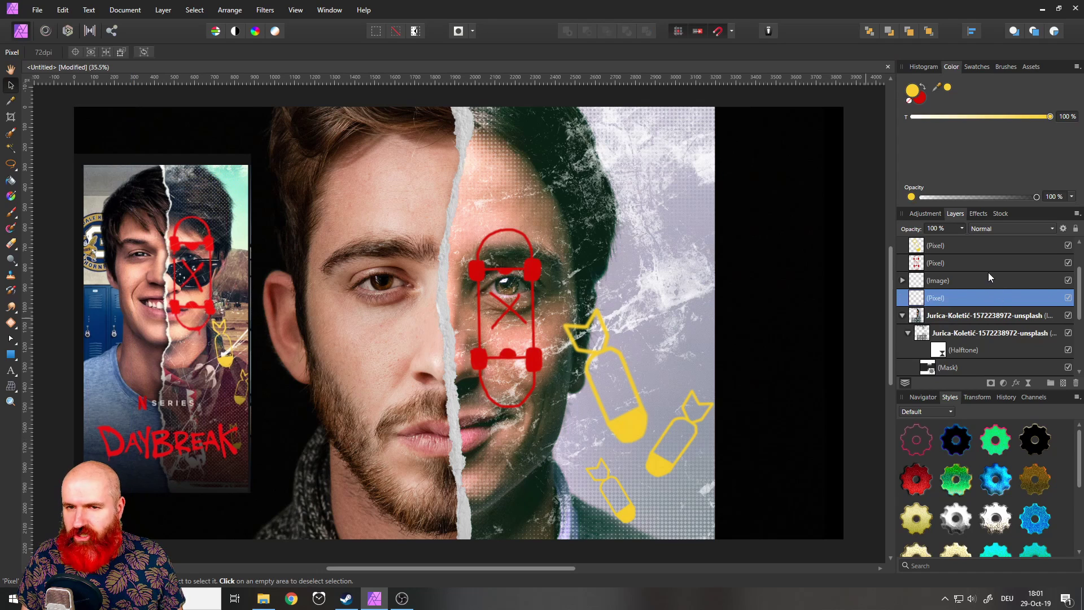
click(11, 213)
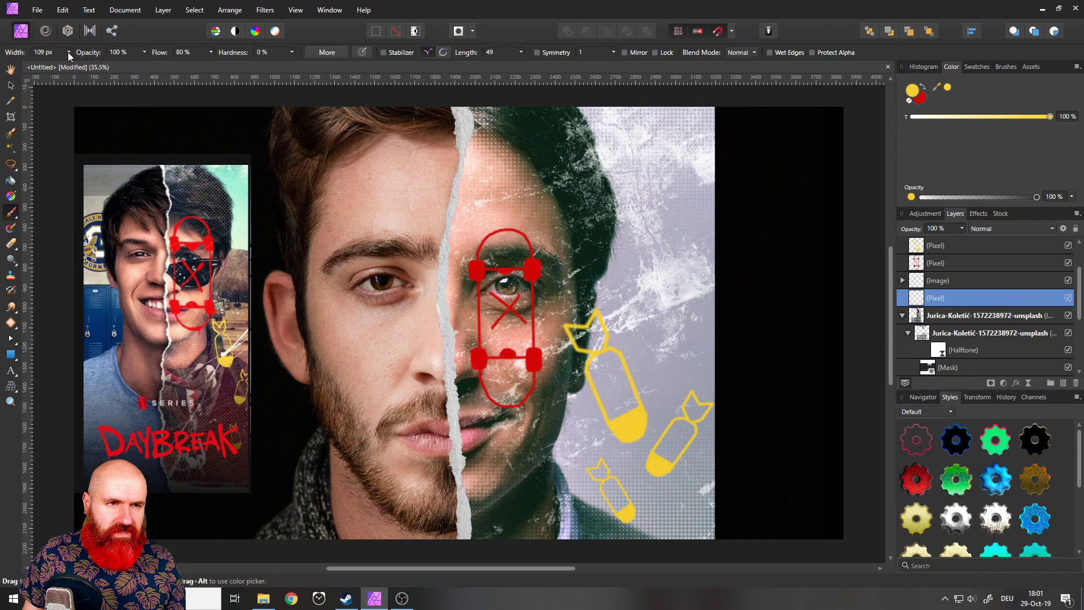
click(293, 53)
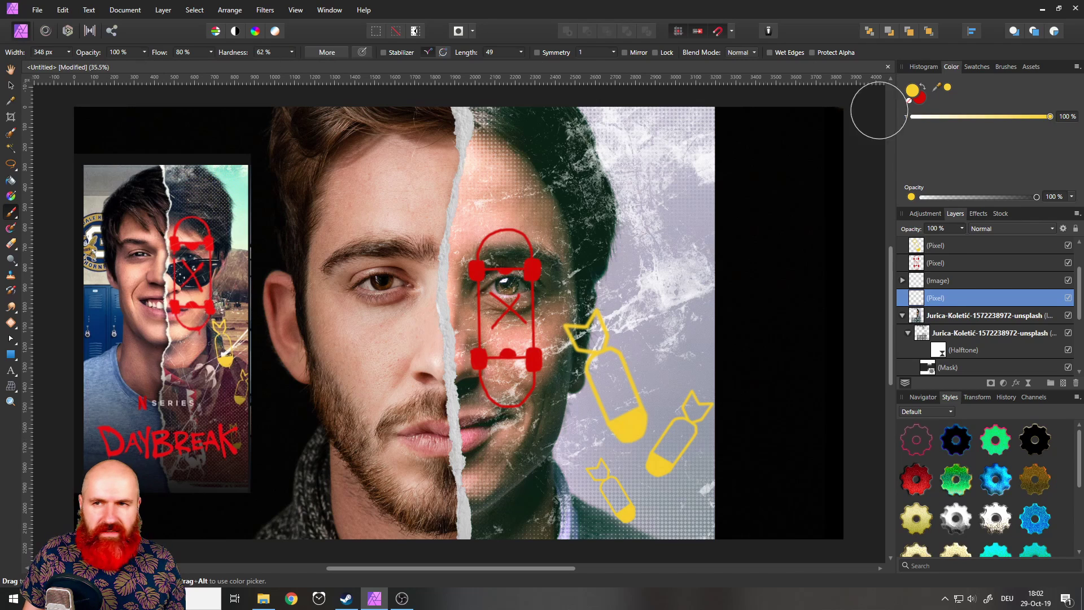
mouse_move(949, 89)
mouse_down()
mouse_move(600, 198)
mouse_move(236, 176)
mouse_up()
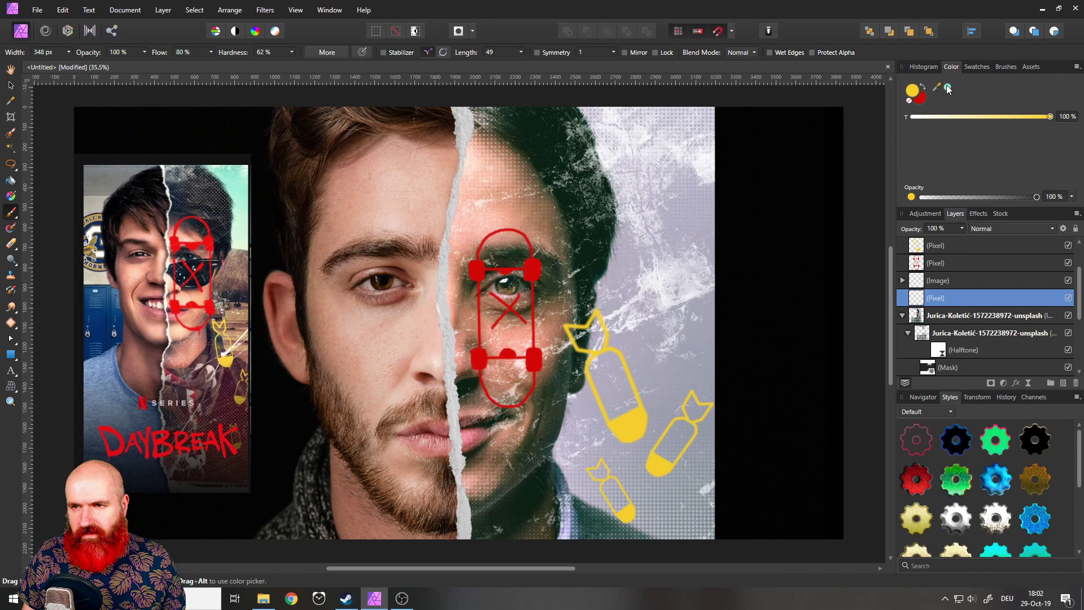
mouse_move(627, 119)
mouse_down()
mouse_move(613, 395)
mouse_move(646, 504)
mouse_move(729, 130)
mouse_up()
- Set the mint-green layer to Overlay blend mode at 80% opacity
key(l)
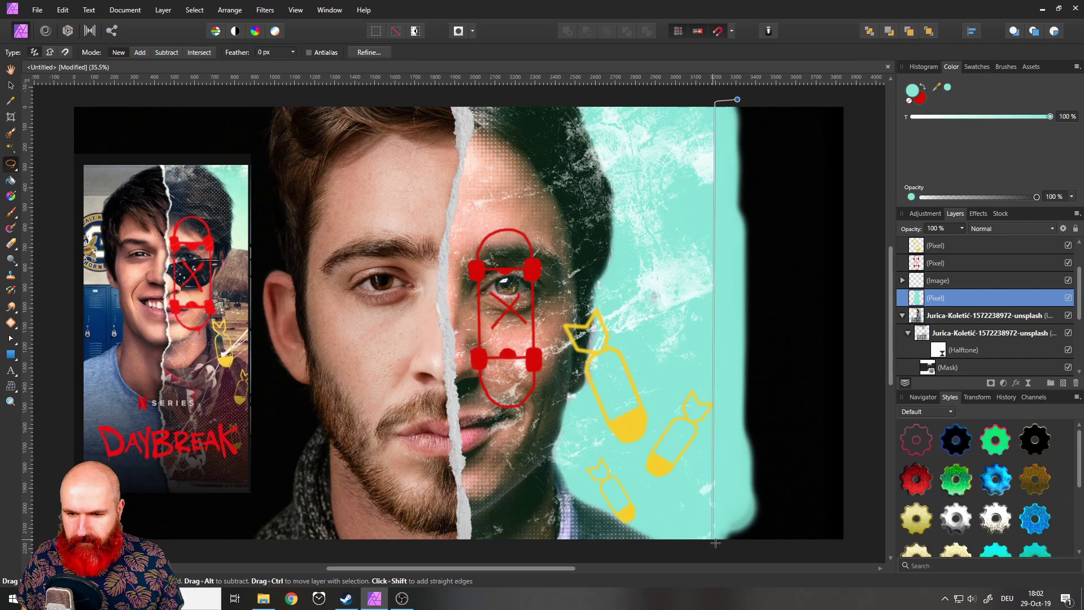
click(1011, 228)
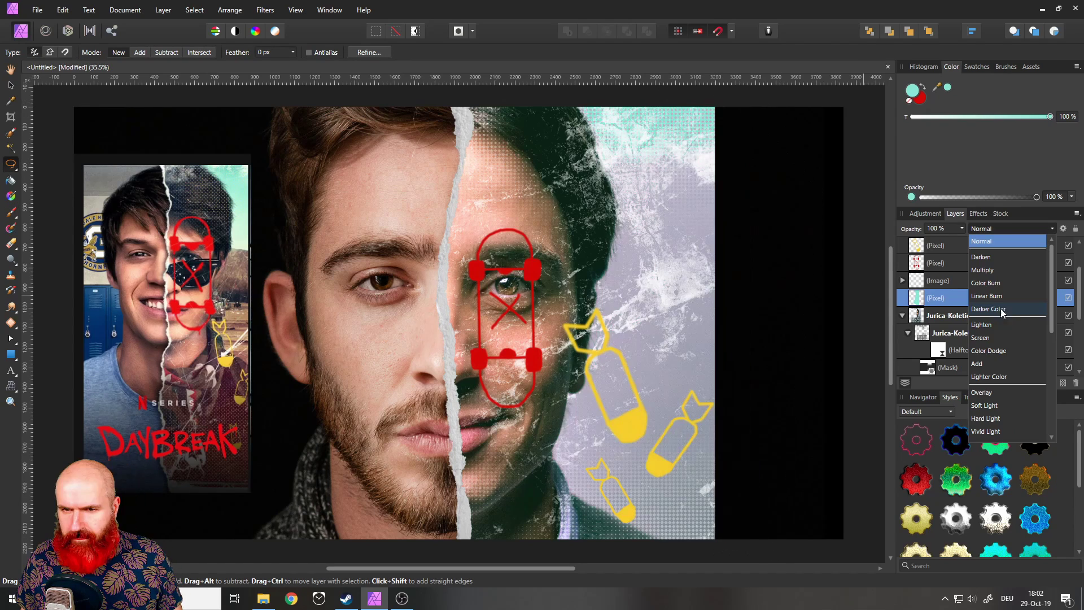
click(997, 393)
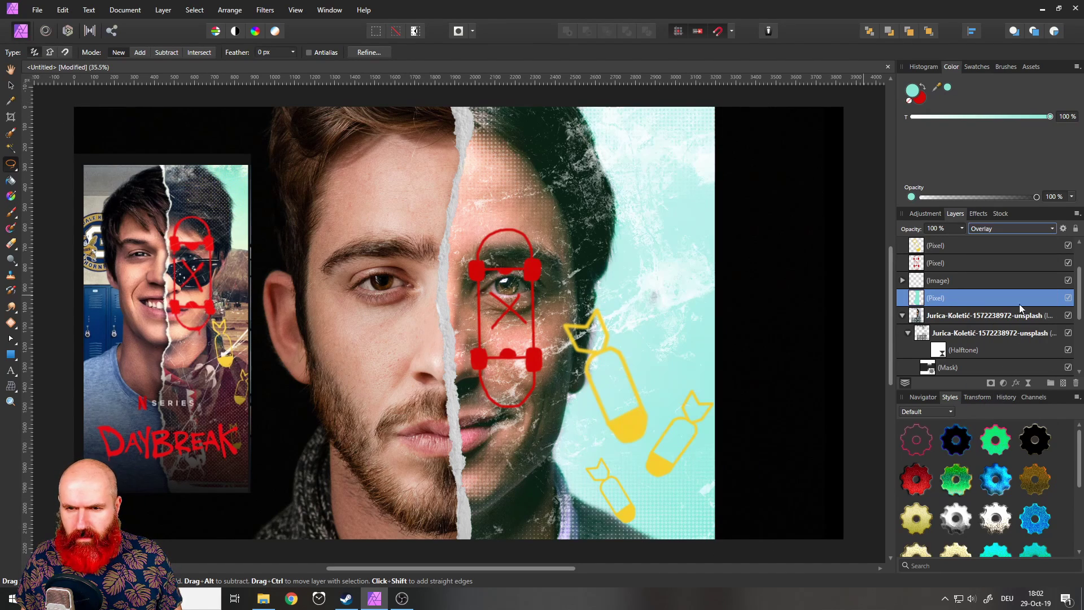
click(962, 228)
mouse_move(965, 238)
mouse_down()
mouse_move(938, 239)
mouse_move(957, 240)
mouse_up()
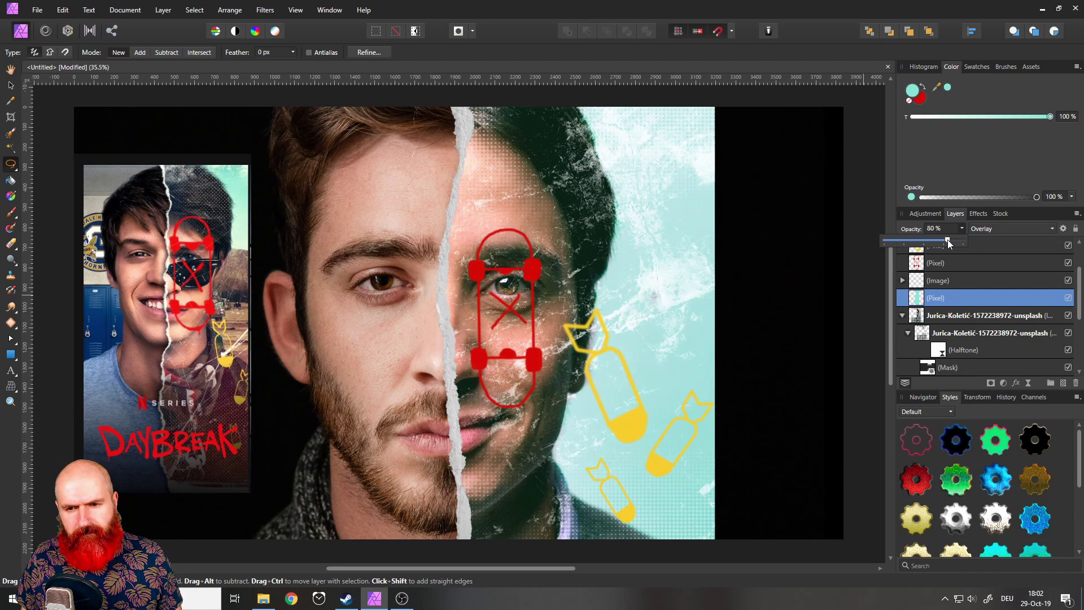